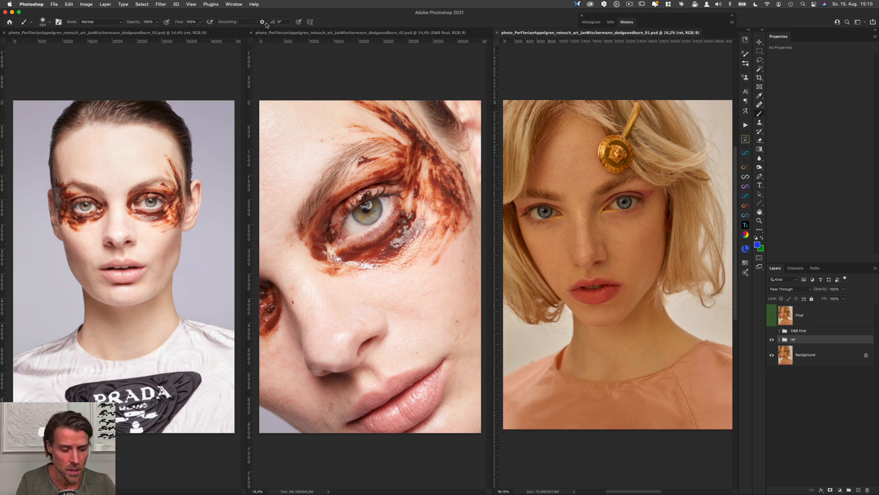
View the blonde portrait in full-screen mode with the ret group hidden, and select the Background layer
{"action": "key", "text": "f"}
{"action": "left_click", "coordinate": [472, 196], "text": "super"}
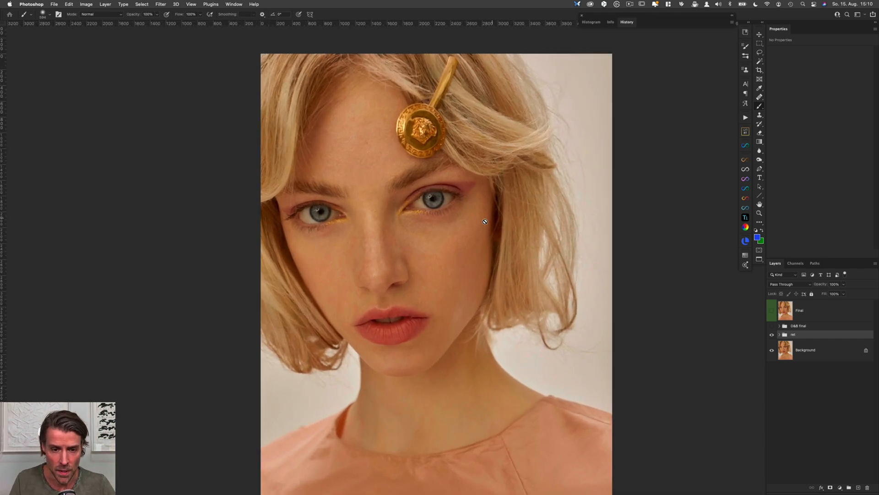
{"action": "scroll", "coordinate": [464, 259], "scroll_direction": "down", "scroll_amount": 1}
{"action": "scroll", "coordinate": [464, 259], "scroll_direction": "right", "scroll_amount": 1}
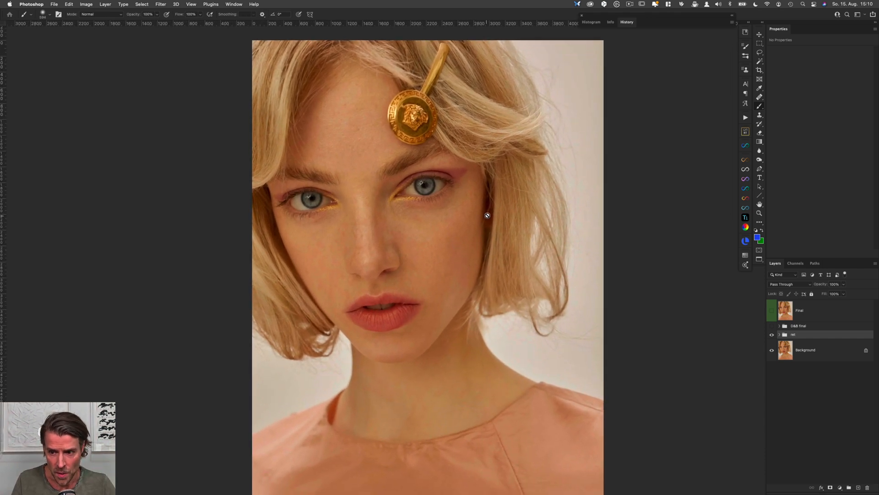
{"action": "left_click", "coordinate": [772, 336]}
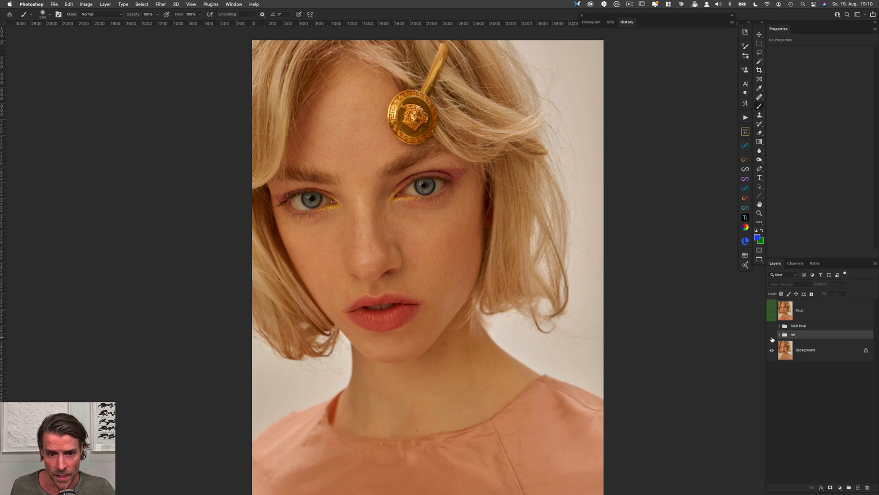
{"action": "left_click", "coordinate": [830, 350]}
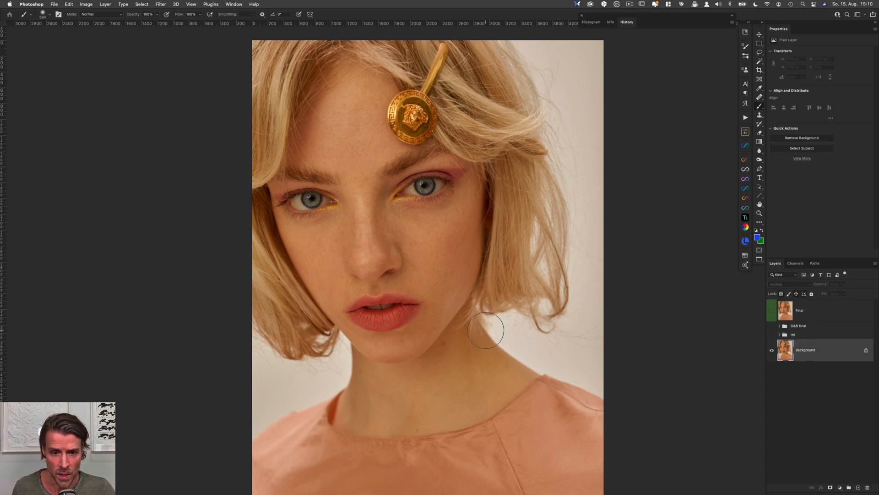
{"action": "left_click_drag", "start_coordinate": [495, 367], "coordinate": [492, 353]}
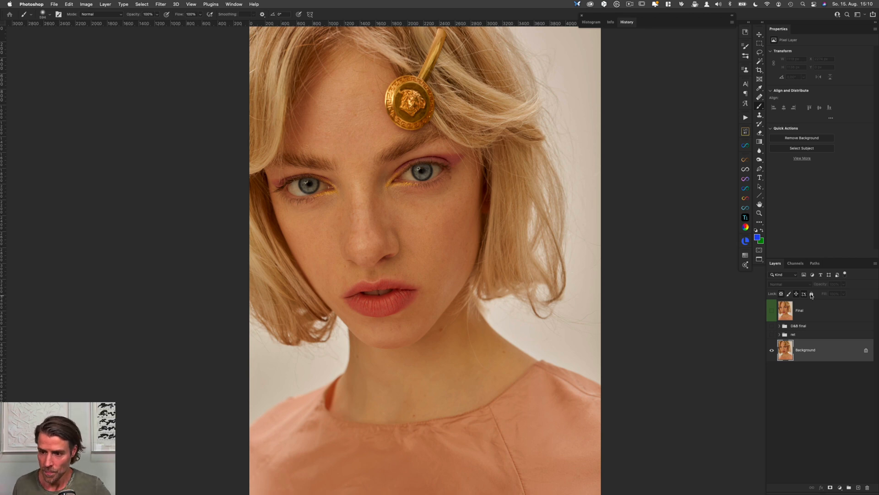
Expand and show the ret group, hide its painted hair and ret layers, and select the LIQ layer
{"action": "left_click", "coordinate": [780, 335]}
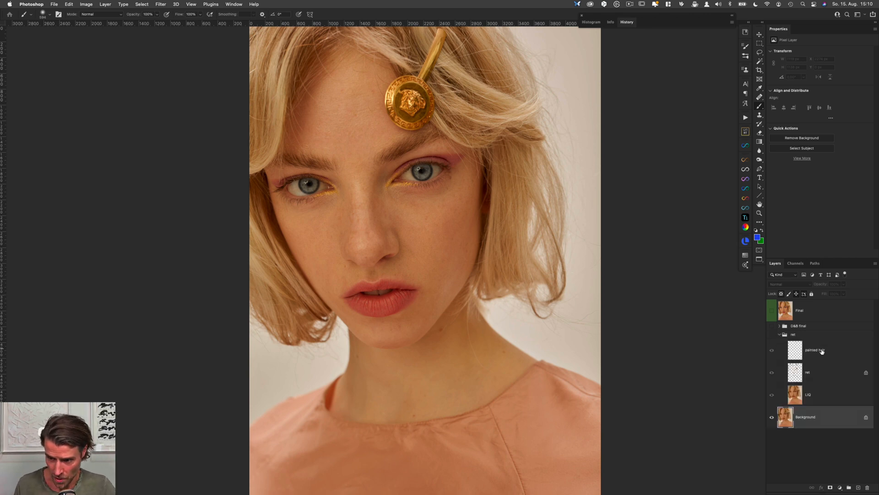
{"action": "left_click", "coordinate": [772, 335]}
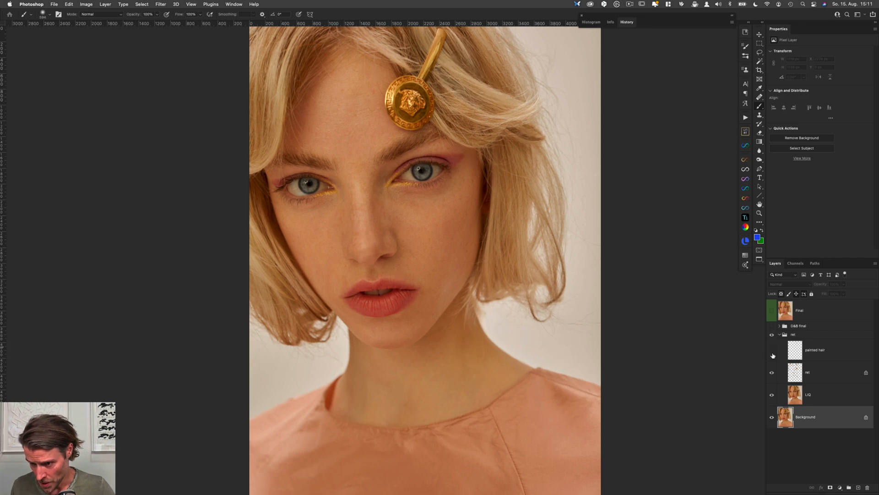
{"action": "left_click", "coordinate": [772, 372]}
{"action": "left_click", "coordinate": [818, 394]}
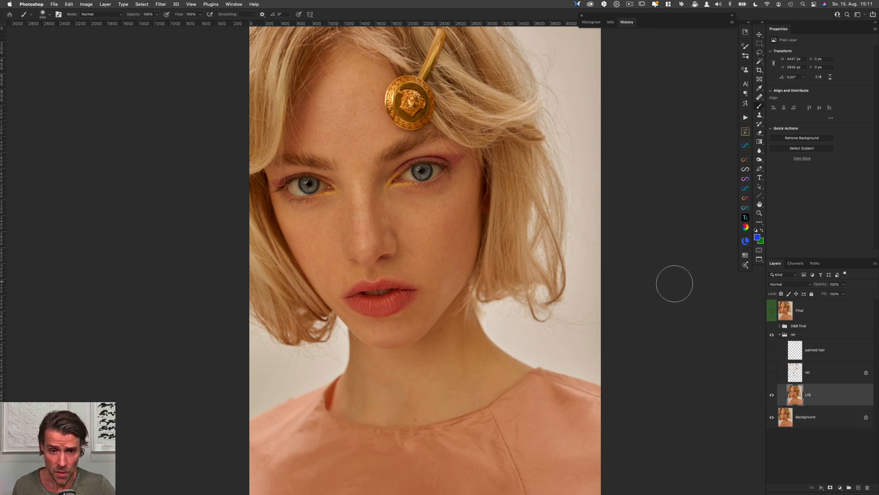
Compare the portrait with and without the LIQ layer by toggling its visibility several times
{"action": "key", "text": "super+comma"}
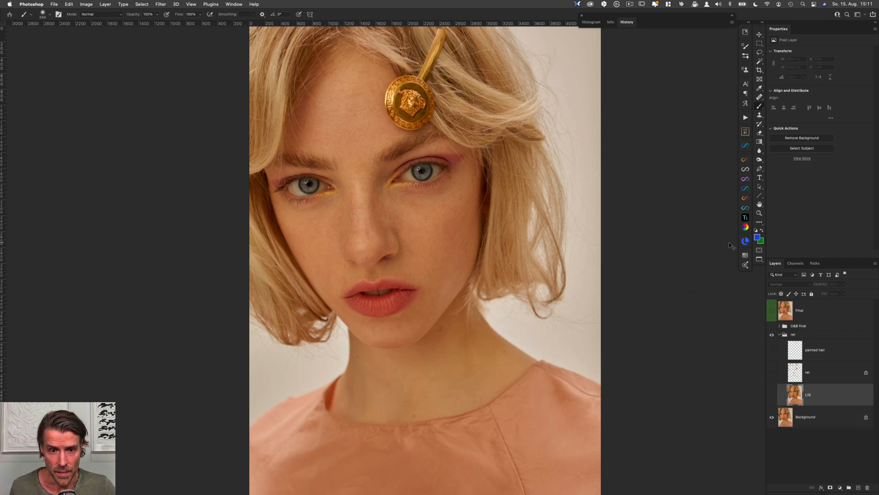
{"action": "key", "text": "super+comma"}
{"action": "key", "text": "super+comma"}
{"action": "key", "text": "super+comma"}
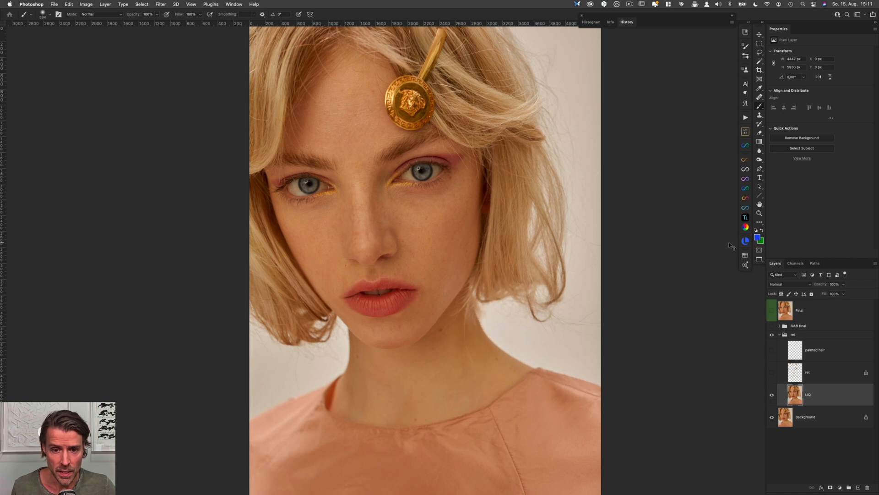
{"action": "key", "text": "super+comma"}
{"action": "key", "text": "super+comma"}
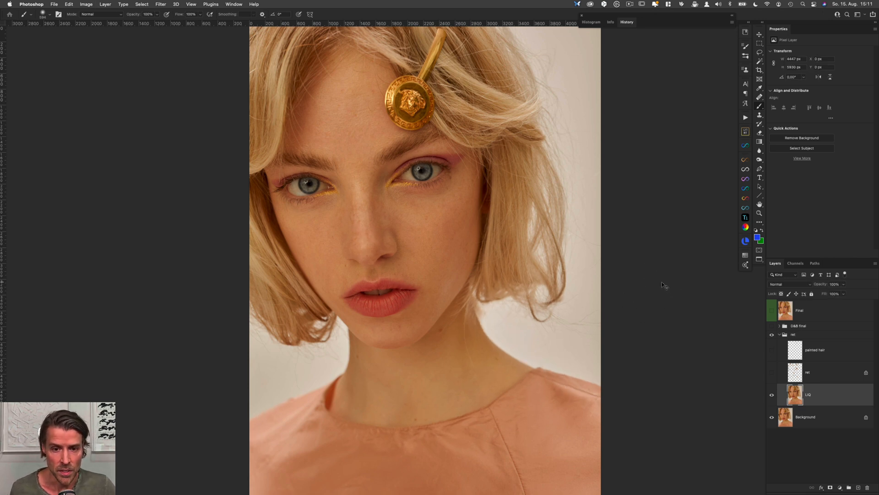
{"action": "key", "text": "super+comma"}
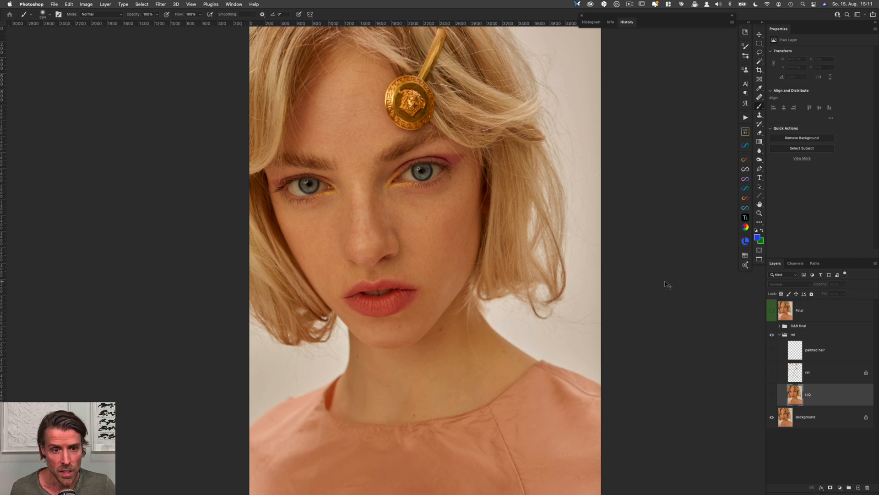
{"action": "key", "text": "super+comma"}
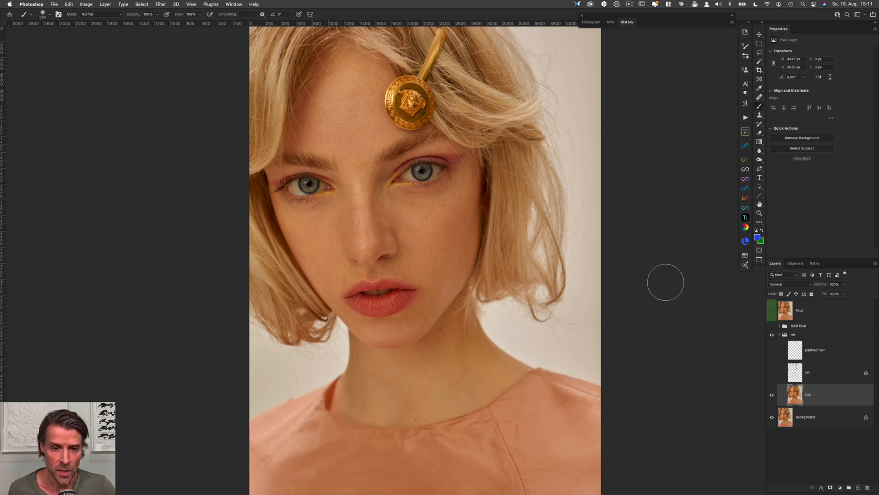
{"action": "key", "text": "super+comma"}
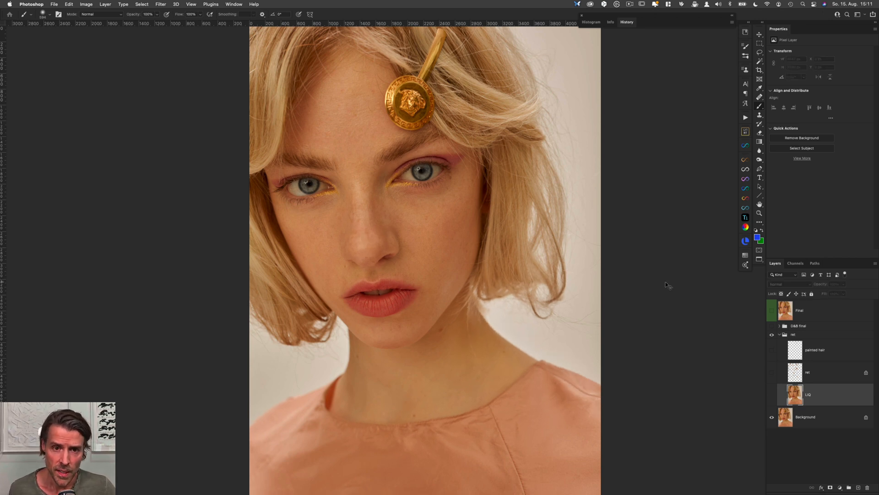
{"action": "key", "text": "super+comma"}
Select the ret layer inside the group and make it visible
{"action": "key", "text": "alt+bracketright"}
{"action": "scroll", "coordinate": [451, 186], "scroll_direction": "up", "scroll_amount": 2}
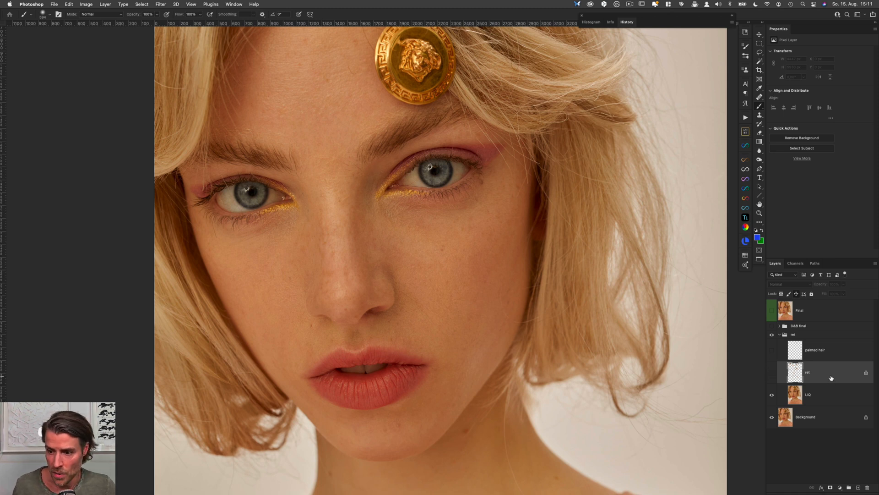
{"action": "left_click", "coordinate": [772, 374]}
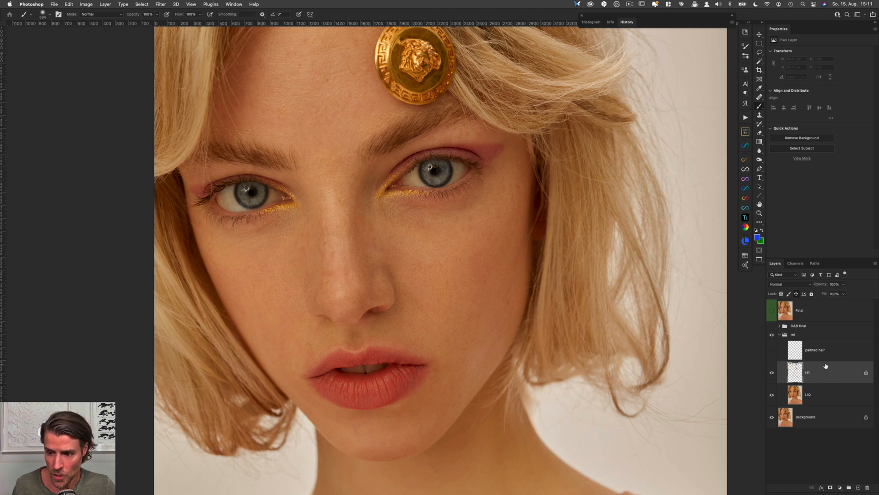
Fit the whole portrait in view and isolate the ret layer to inspect its strokes, then restore the other layers
{"action": "scroll", "coordinate": [600, 313], "scroll_direction": "down", "scroll_amount": 5}
{"action": "key", "text": "super+0"}
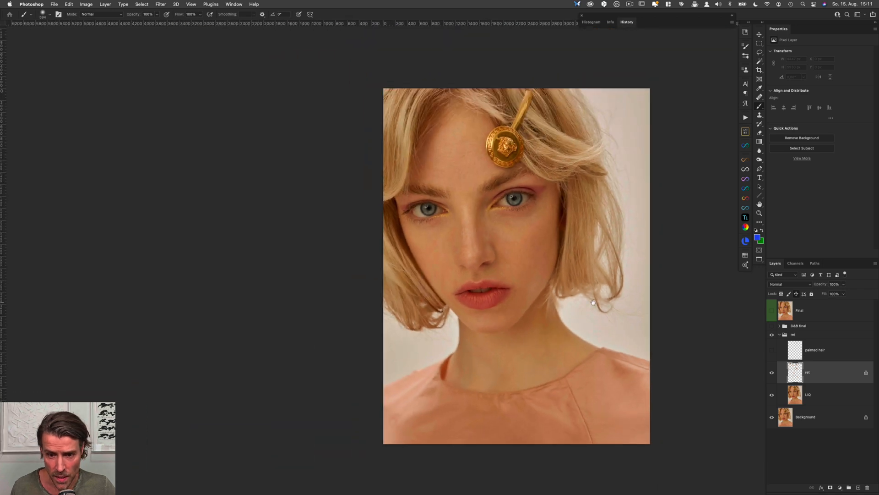
{"action": "left_click", "coordinate": [771, 373], "text": "alt"}
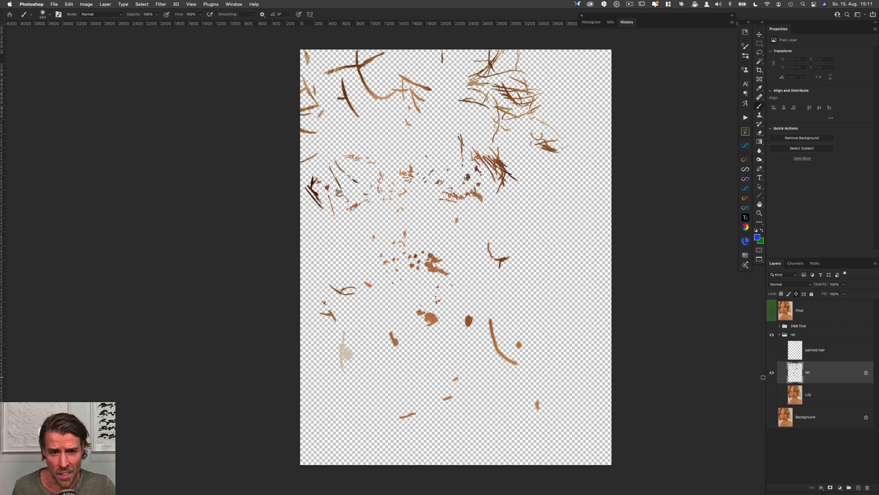
{"action": "left_click", "coordinate": [772, 374], "text": "alt"}
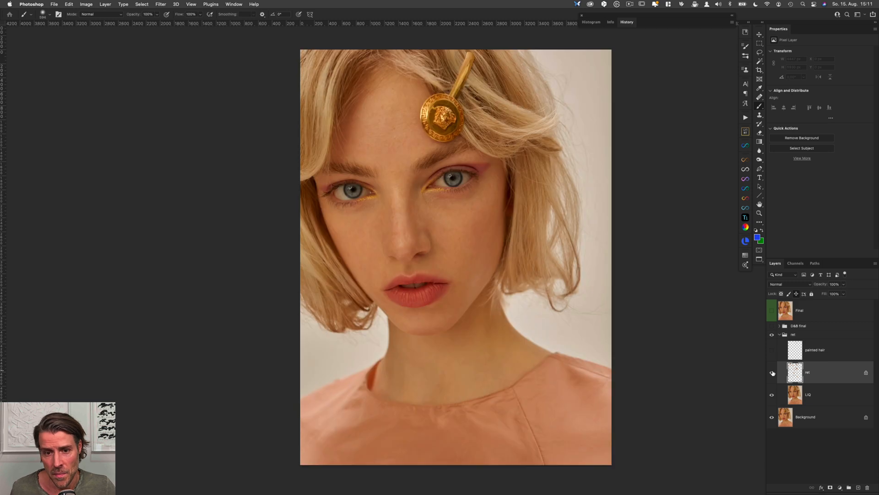
Compare the hair around the gold clip with and without the ret layer
{"action": "scroll", "coordinate": [463, 169], "scroll_direction": "up", "scroll_amount": 3}
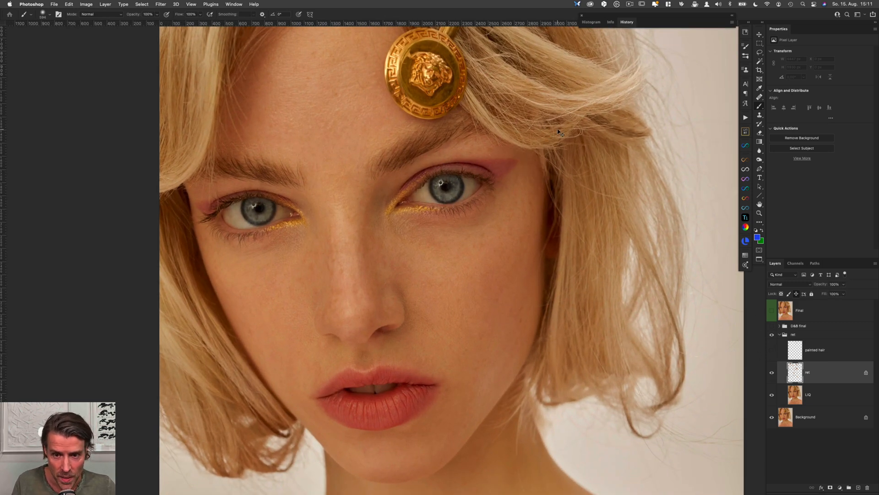
{"action": "scroll", "coordinate": [555, 138], "scroll_direction": "up", "scroll_amount": 5}
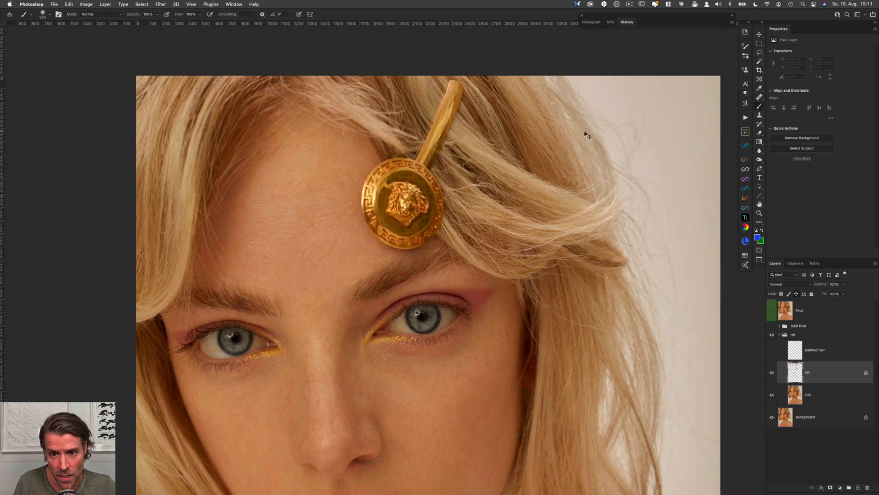
{"action": "key", "text": "super+comma"}
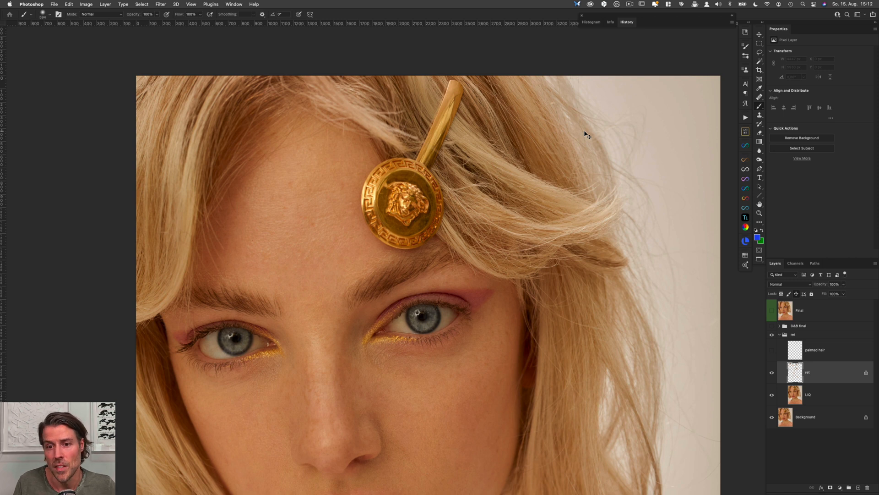
{"action": "key", "text": "super+comma"}
{"action": "key", "text": "super+comma"}
{"action": "key", "text": "super+comma"}
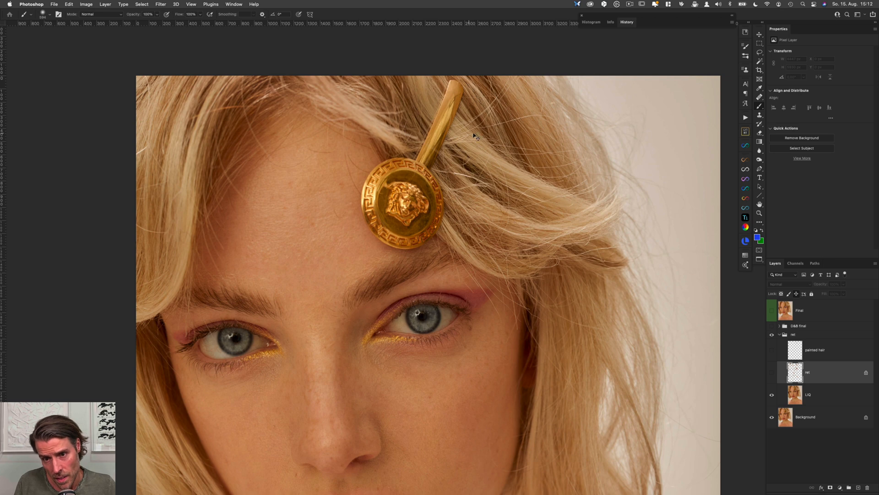
Examine the skin around the nose, cheeks and mouth with the ret layer toggled off and on
{"action": "scroll", "coordinate": [548, 240], "scroll_direction": "down", "scroll_amount": 6}
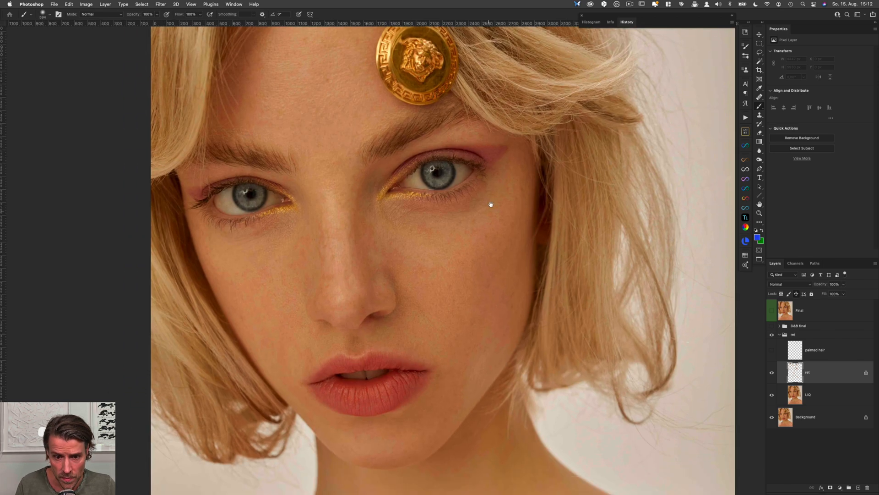
{"action": "key", "text": "super+comma"}
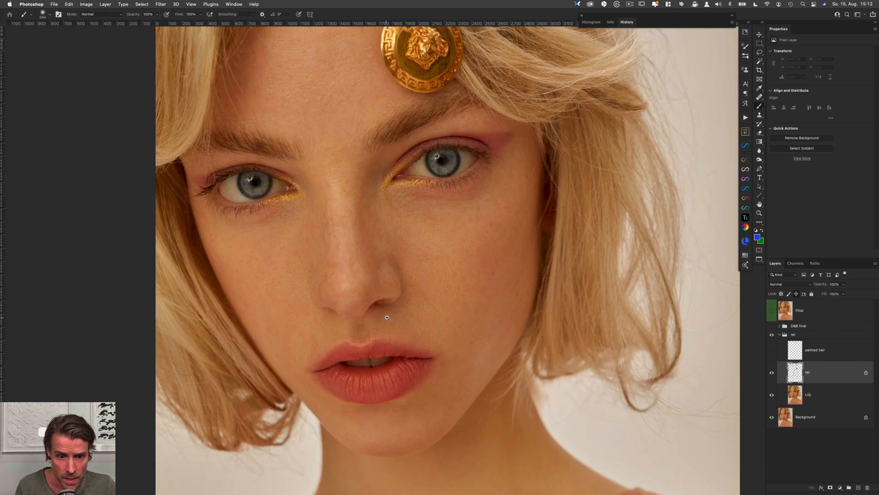
{"action": "left_click", "coordinate": [407, 310], "text": "super"}
{"action": "key", "text": "super+comma"}
{"action": "key", "text": "super+comma"}
{"action": "key", "text": "super+comma"}
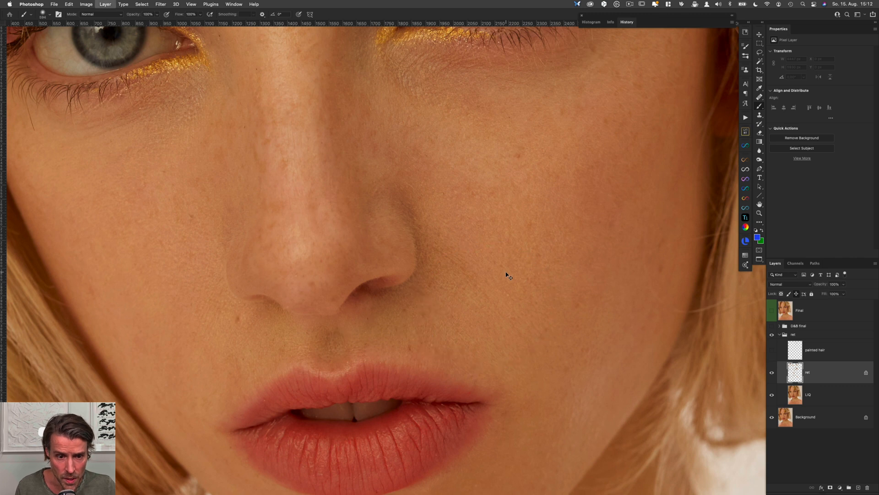
{"action": "key", "text": "super+comma"}
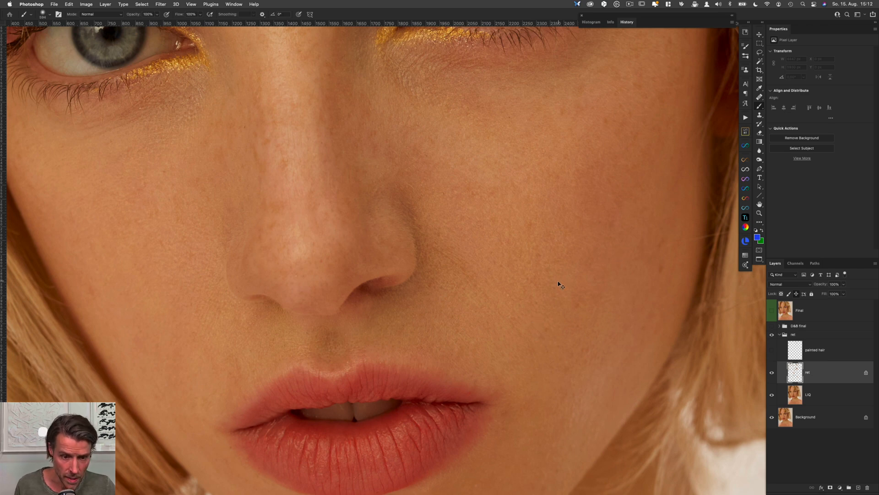
{"action": "scroll", "coordinate": [481, 242], "scroll_direction": "down", "scroll_amount": 3}
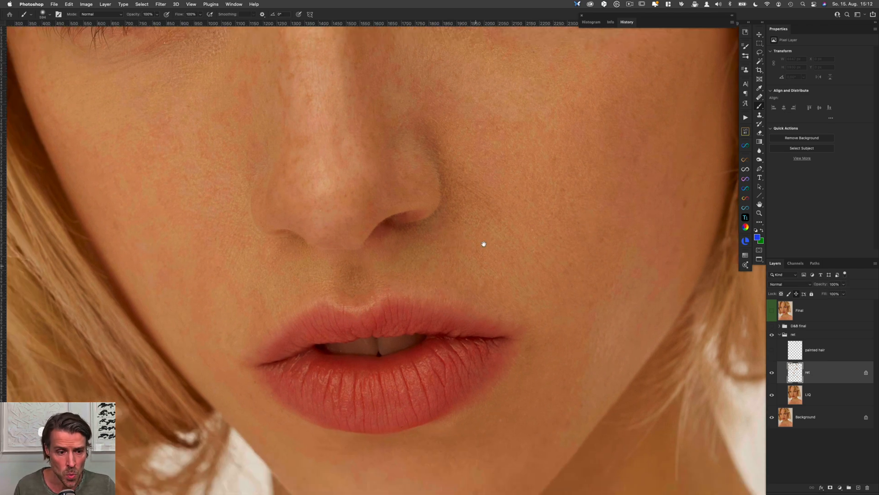
Show and select the painted hair layer with the hair around the gold clip in close-up
{"action": "scroll", "coordinate": [473, 351], "scroll_direction": "up", "scroll_amount": 8}
{"action": "scroll", "coordinate": [472, 313], "scroll_direction": "down", "scroll_amount": 6}
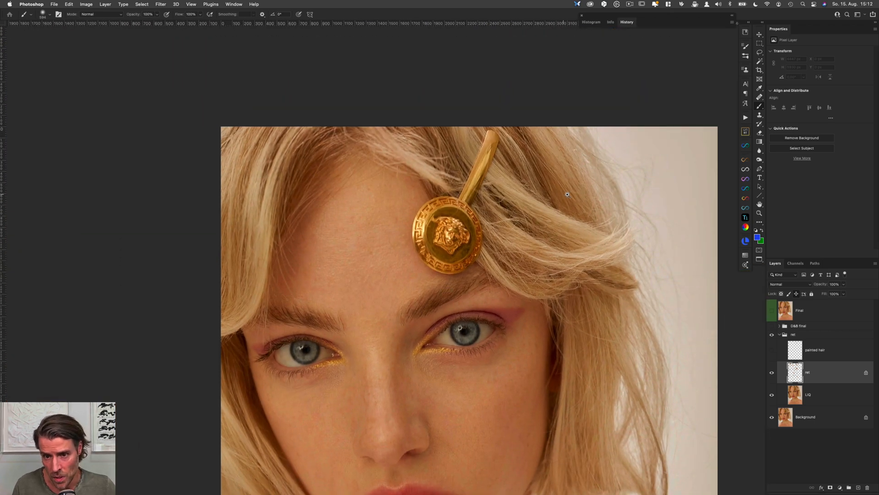
{"action": "scroll", "coordinate": [568, 194], "scroll_direction": "up", "scroll_amount": 2}
{"action": "scroll", "coordinate": [557, 227], "scroll_direction": "up", "scroll_amount": 1}
{"action": "left_click", "coordinate": [779, 350]}
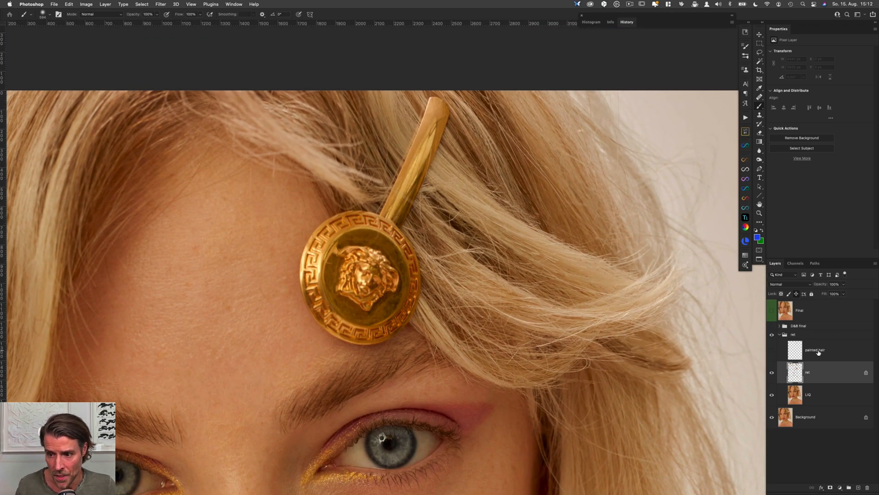
{"action": "left_click", "coordinate": [818, 351]}
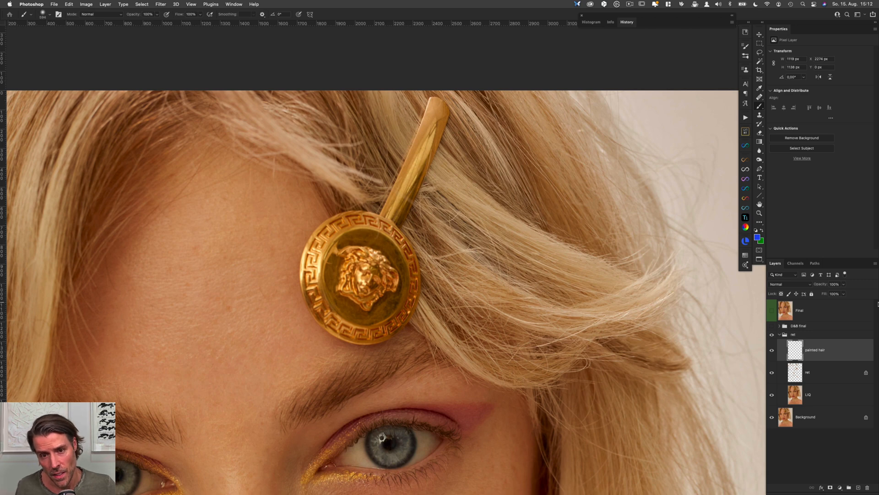
Compare the hair beside the clip with and without the painted hair layer
{"action": "key", "text": "super+comma"}
{"action": "key", "text": "super+comma"}
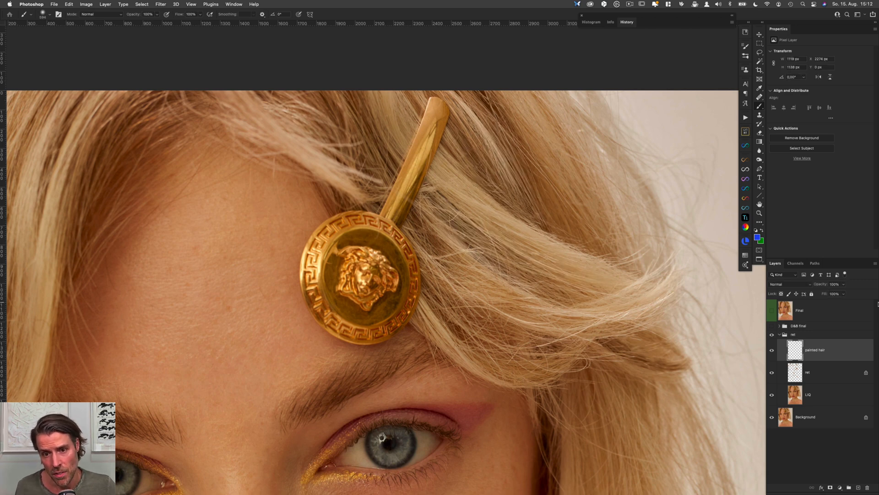
{"action": "key", "text": "super+comma"}
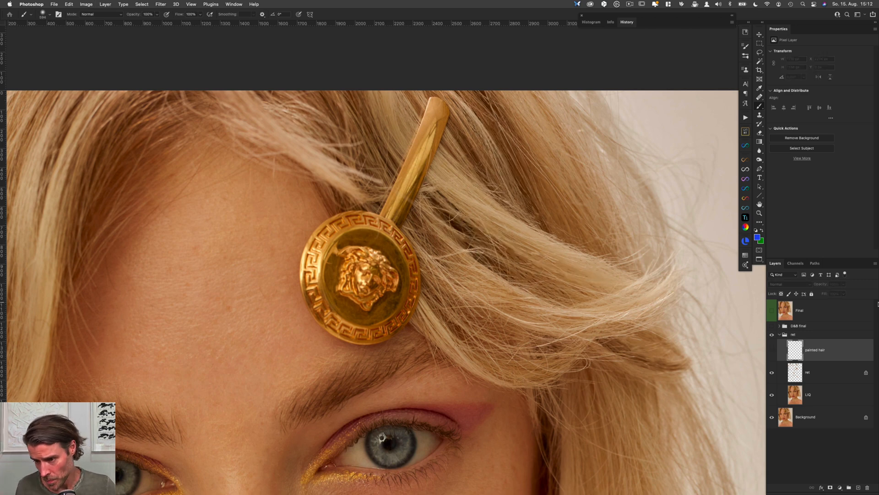
{"action": "key", "text": "super+comma"}
Collapse the ret group and return to a view of the whole face
{"action": "left_click", "coordinate": [780, 335]}
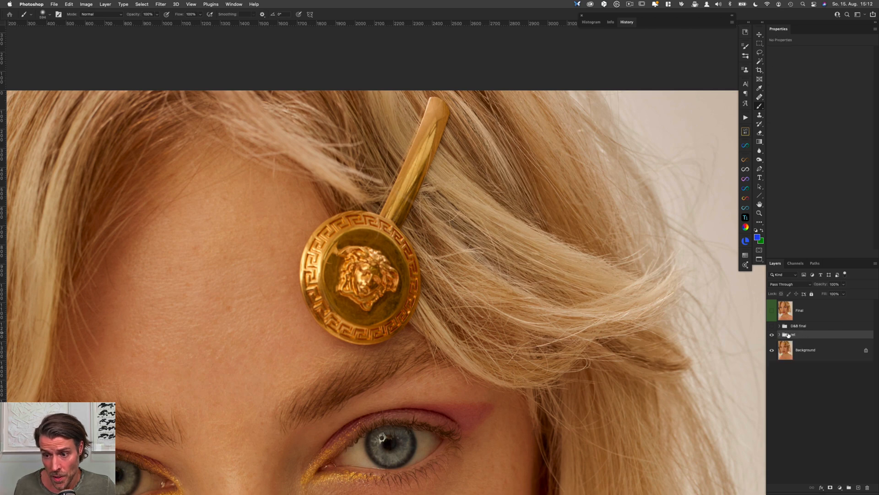
{"action": "scroll", "coordinate": [510, 363], "scroll_direction": "down", "scroll_amount": 4}
{"action": "scroll", "coordinate": [511, 363], "scroll_direction": "down", "scroll_amount": 5}
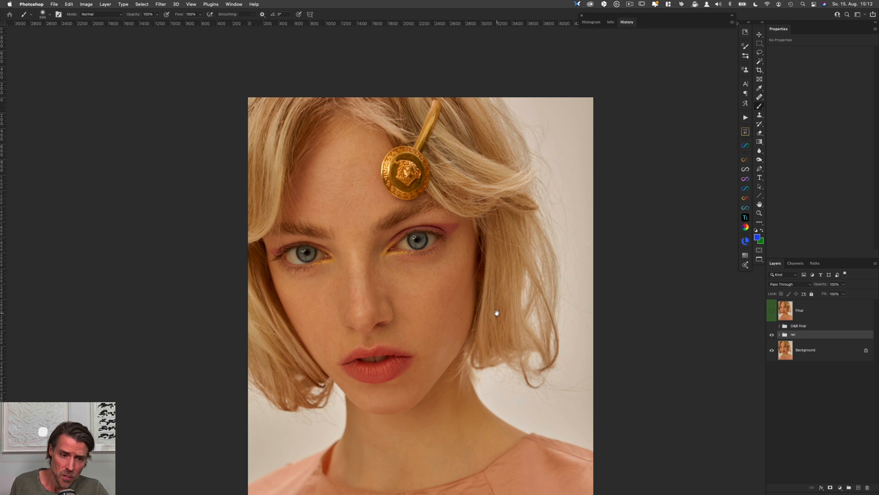
Show and select the D&B final group, comparing the whole portrait with and without it
{"action": "scroll", "coordinate": [499, 344], "scroll_direction": "down", "scroll_amount": 2}
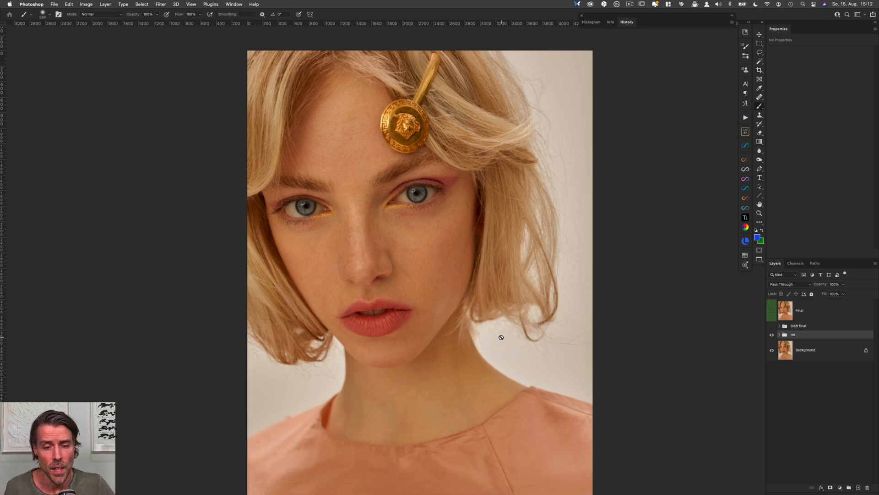
{"action": "left_click", "coordinate": [772, 327]}
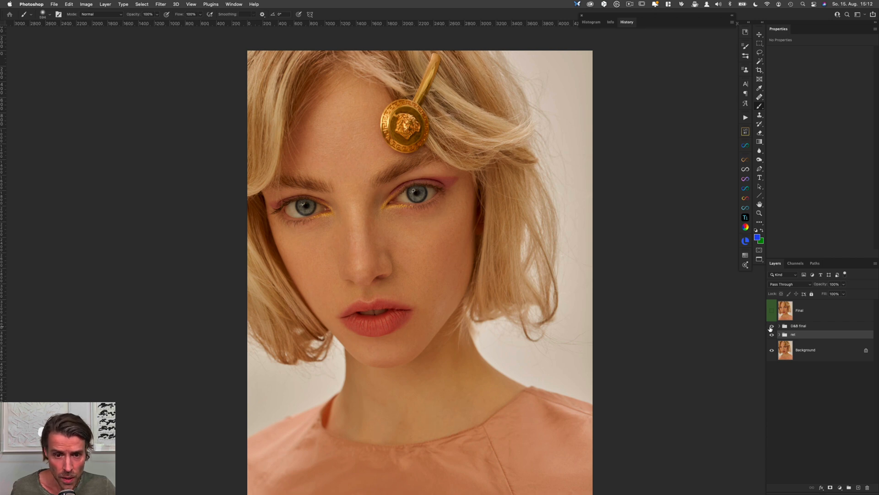
{"action": "left_click", "coordinate": [771, 327]}
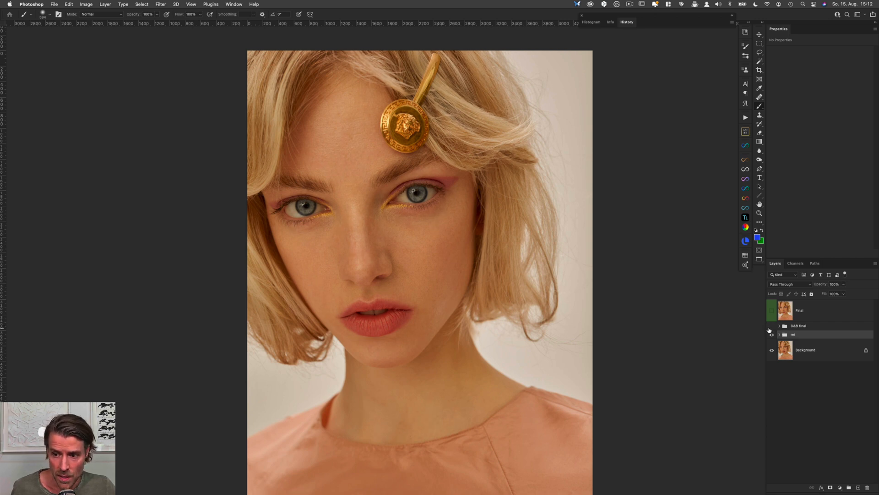
{"action": "left_click", "coordinate": [772, 326]}
{"action": "left_click", "coordinate": [798, 327]}
{"action": "key", "text": "super+comma"}
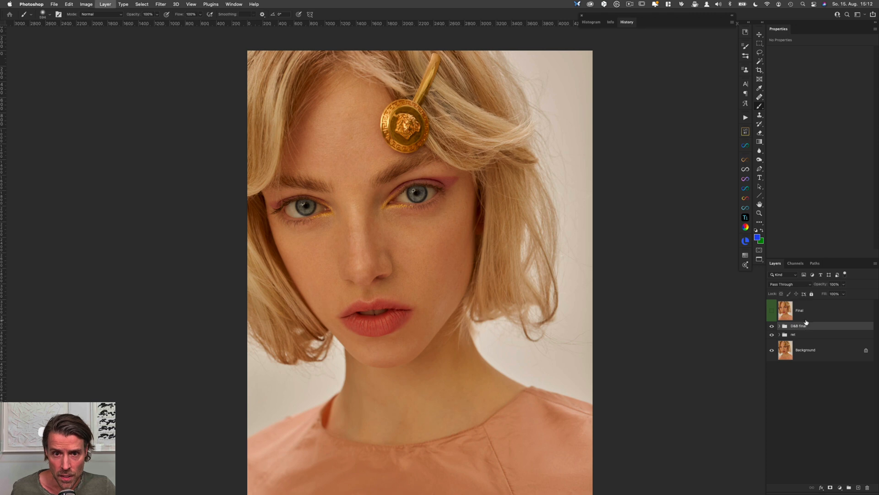
{"action": "key", "text": "super+comma"}
{"action": "key", "text": "super+comma"}
{"action": "key", "text": "super+comma"}
Compare the skin around the eyes, nose and cheeks in close-up with the D&B final group off and on
{"action": "left_click", "coordinate": [393, 226]}
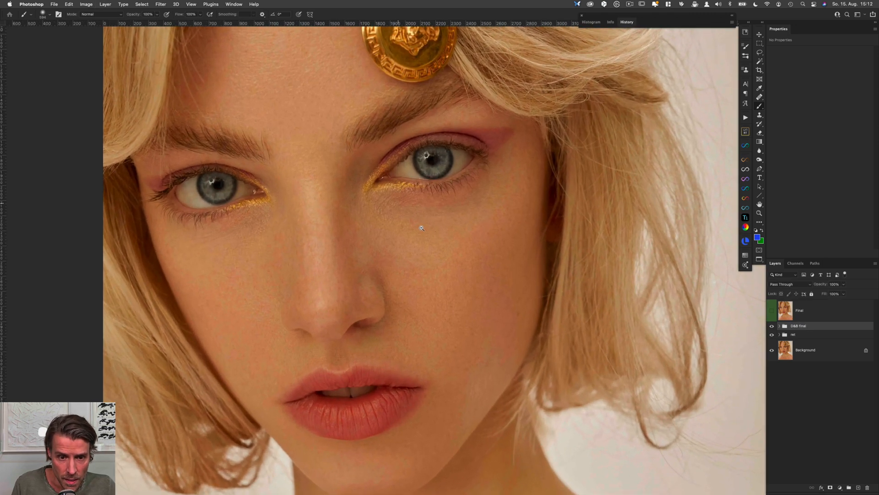
{"action": "key", "text": "super+comma"}
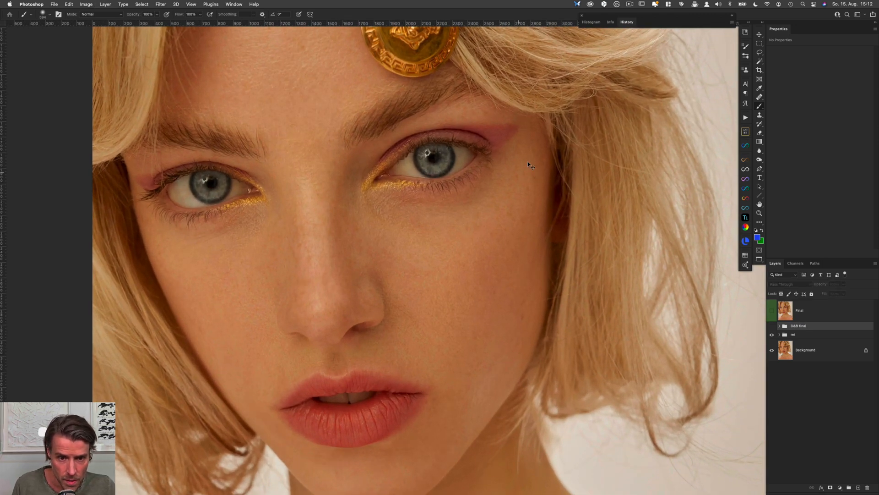
{"action": "key", "text": "super+comma"}
{"action": "key", "text": "super+comma"}
{"action": "key", "text": "super+comma"}
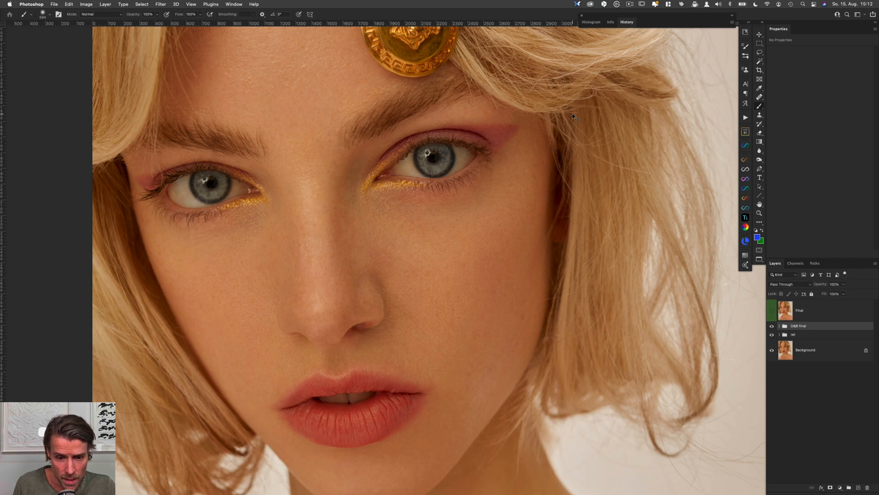
{"action": "key", "text": "super+comma"}
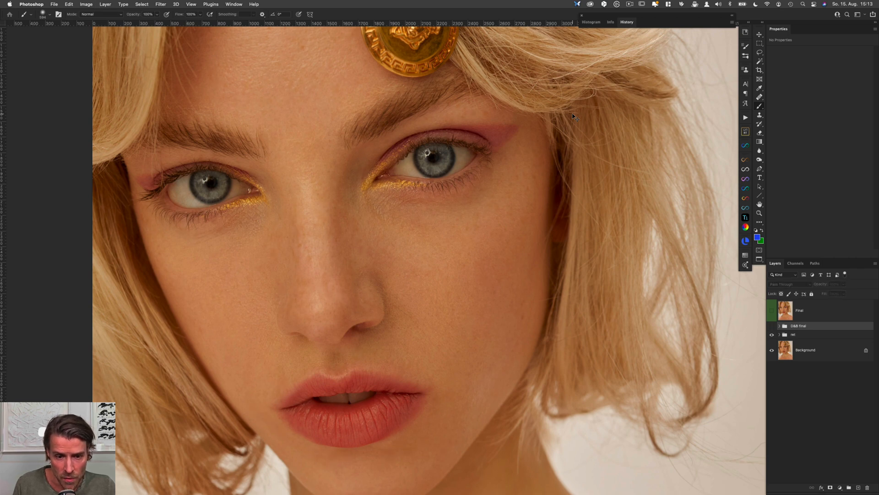
{"action": "key", "text": "super+comma"}
Compare the forehead and the hair around the gold clip with and without the D&B final group
{"action": "scroll", "coordinate": [458, 169], "scroll_direction": "up", "scroll_amount": 10}
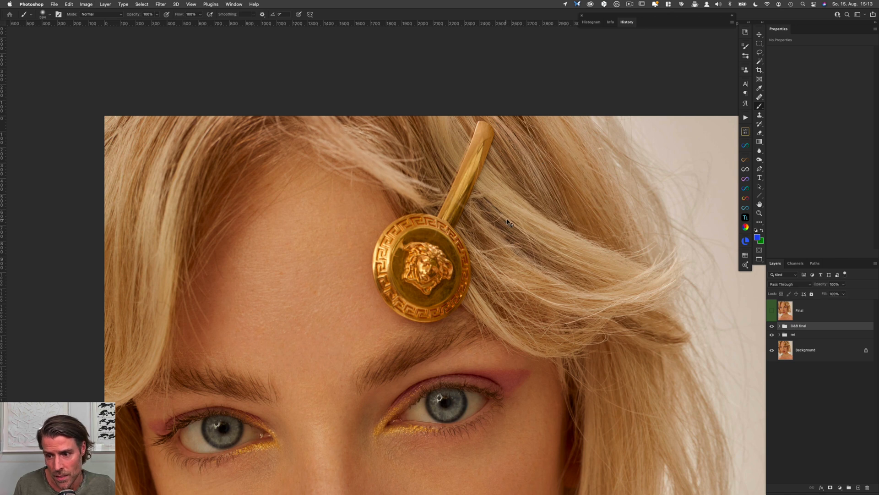
{"action": "key", "text": "super+comma"}
{"action": "key", "text": "super+comma"}
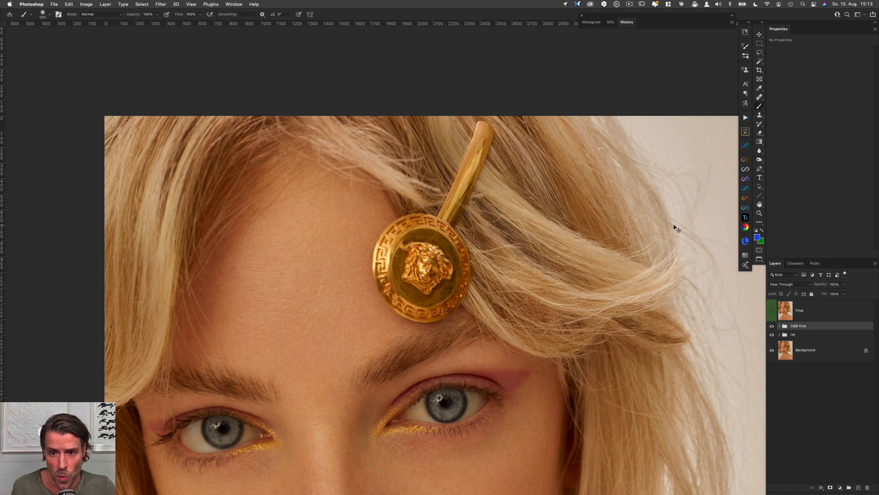
{"action": "key", "text": "super+comma"}
{"action": "key", "text": "super+comma"}
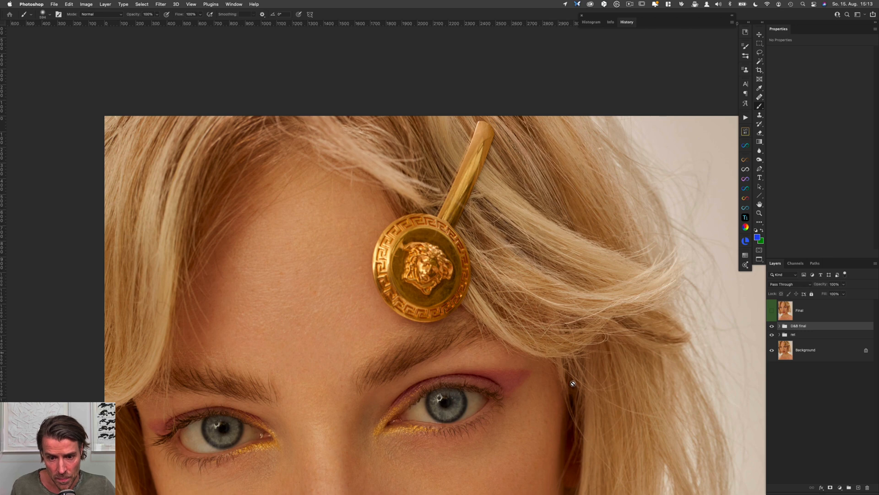
Return to a view of the whole face, hide the D&B final group and select the ret group
{"action": "scroll", "coordinate": [573, 383], "scroll_direction": "down", "scroll_amount": 5}
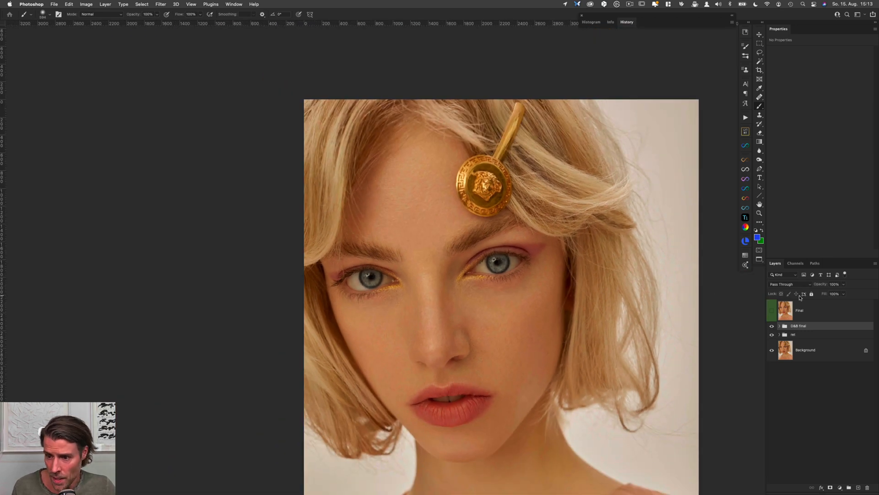
{"action": "left_click_drag", "start_coordinate": [639, 405], "coordinate": [570, 344]}
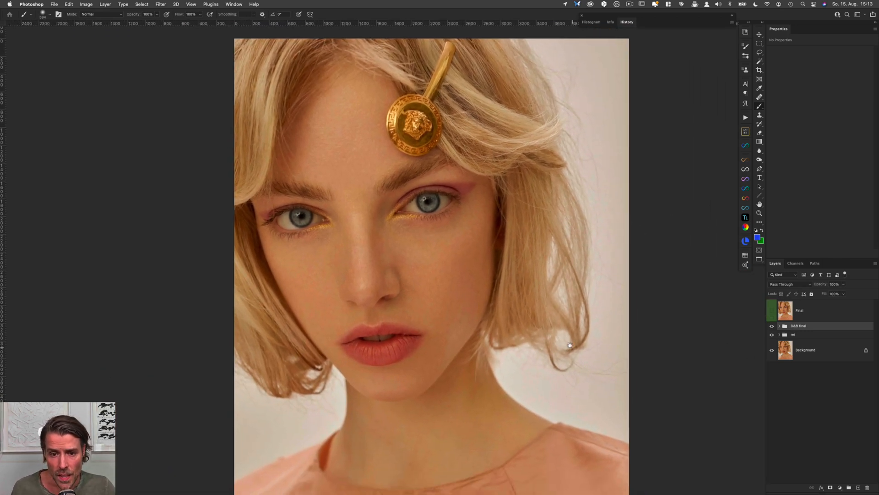
{"action": "left_click", "coordinate": [772, 325]}
{"action": "left_click", "coordinate": [811, 334]}
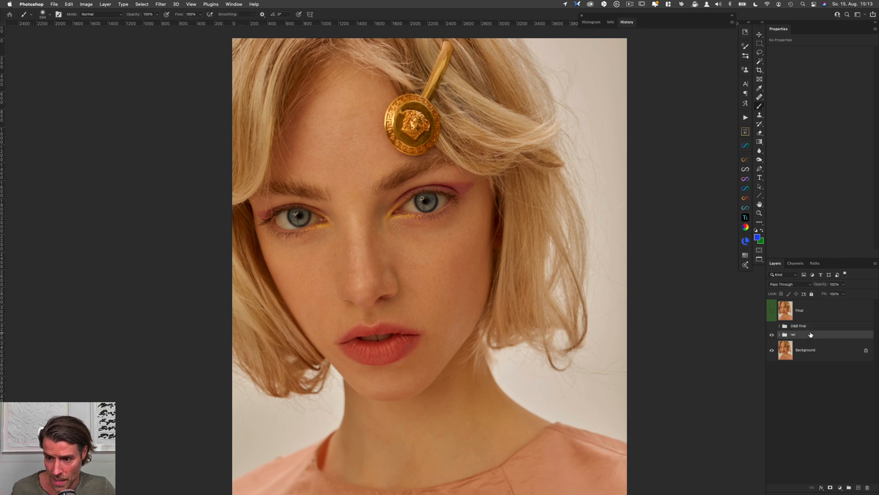
Run the D&B (a) action above the ret group and check the curves of its Dodge (a) and Burn (a) layers
{"action": "left_click", "coordinate": [746, 117]}
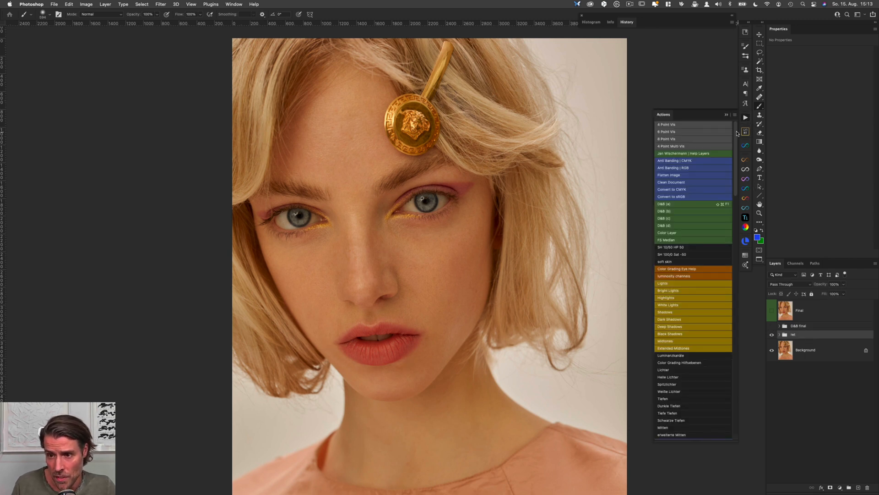
{"action": "left_click", "coordinate": [678, 207]}
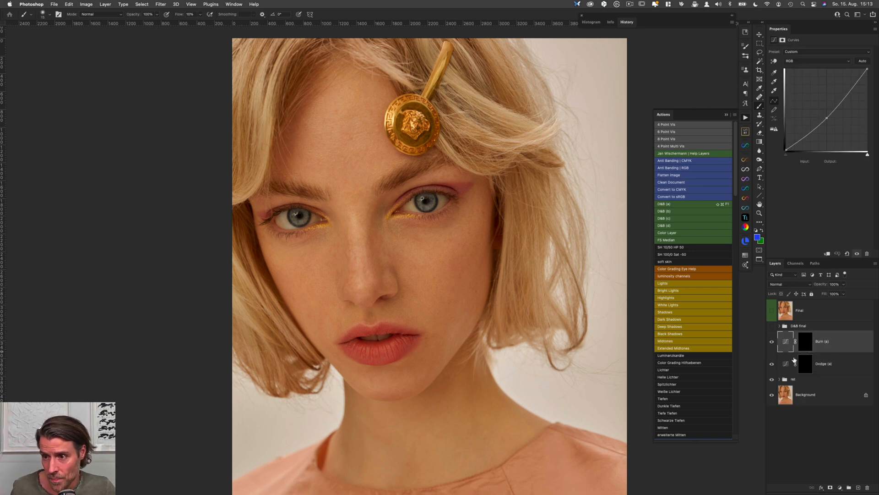
{"action": "left_click", "coordinate": [785, 365]}
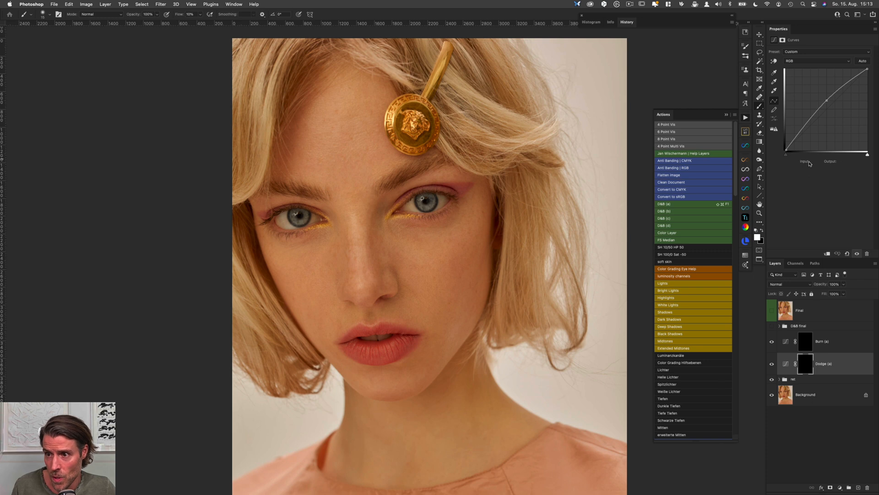
{"action": "left_click", "coordinate": [786, 347]}
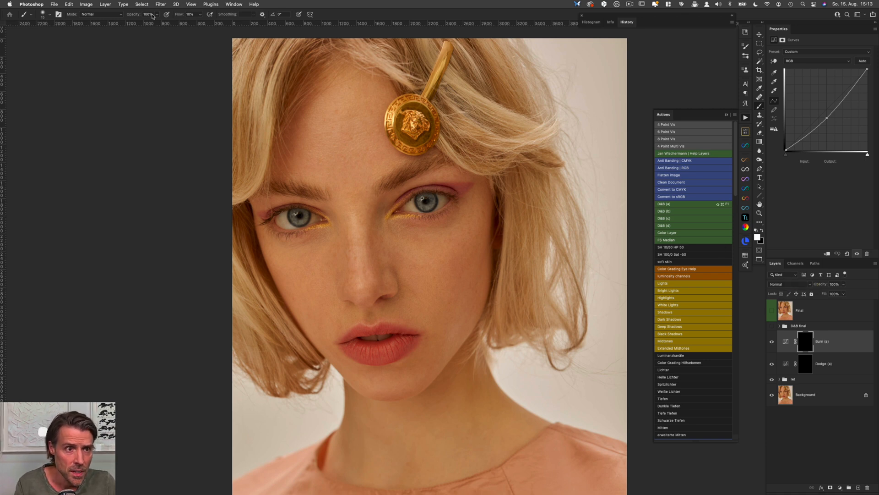
Set the brush to 10% opacity and 100% flow
{"action": "left_click", "coordinate": [128, 17]}
{"action": "type", "text": "10"}
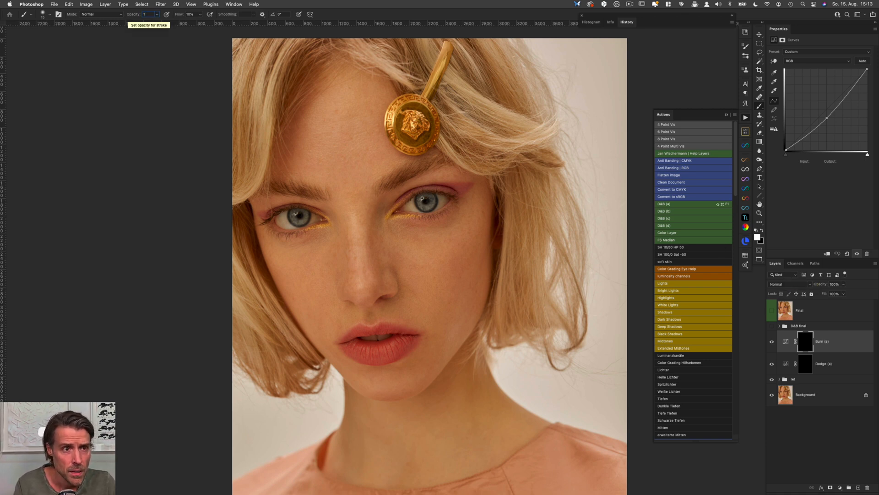
{"action": "key", "text": "Tab"}
{"action": "type", "text": "1"}
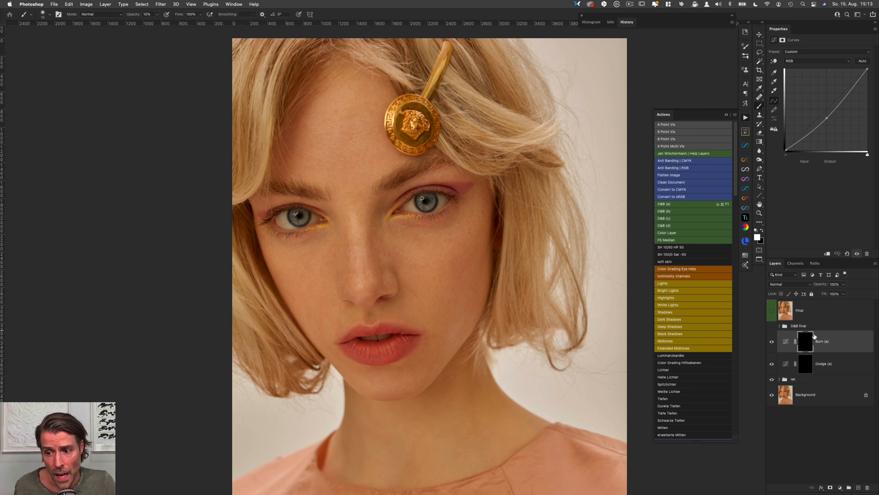
Run the Help Layers action above the Burn (a) layer, select its group and bring its visualization layers into view
{"action": "left_click", "coordinate": [705, 154]}
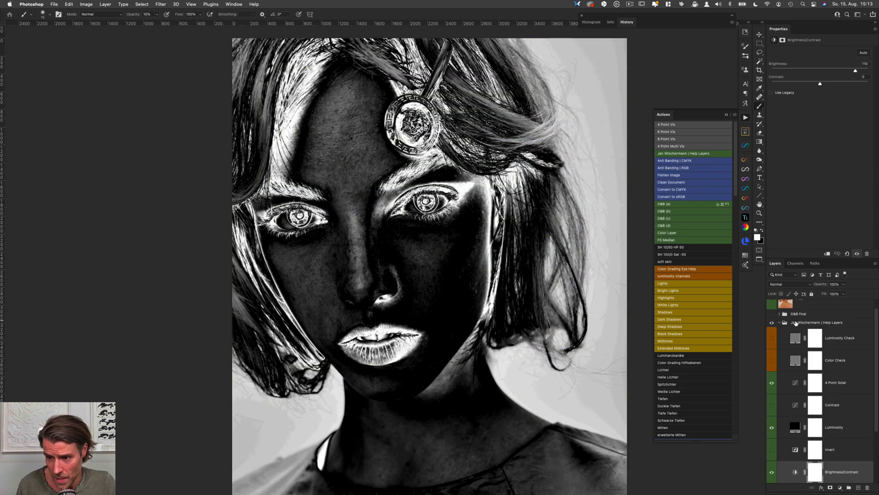
{"action": "left_click", "coordinate": [822, 323]}
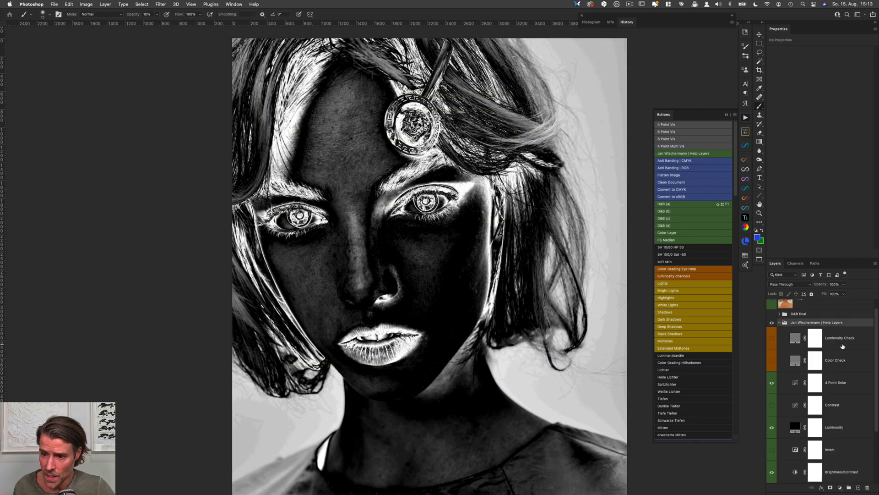
{"action": "left_click_drag", "start_coordinate": [875, 342], "coordinate": [877, 363]}
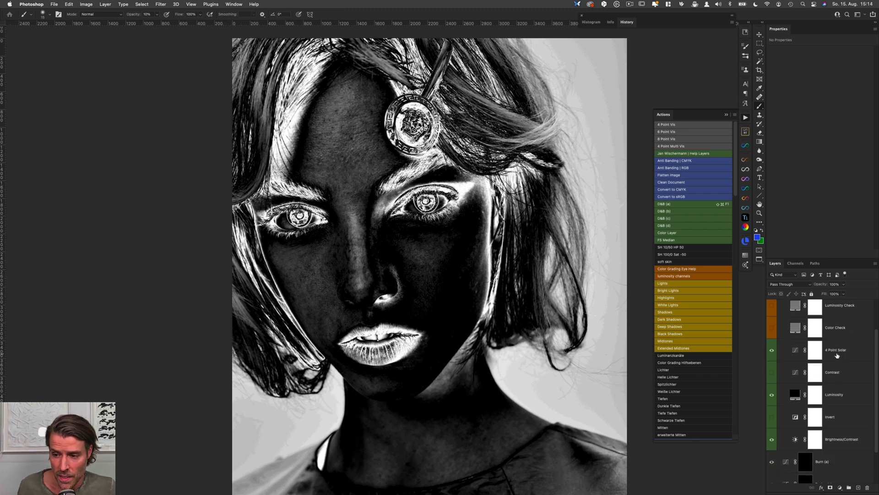
Isolate the 4 Point Solar effect by hiding the Luminosity and Brightness/Contrast help layers, and inspect its curve
{"action": "left_click", "coordinate": [772, 394]}
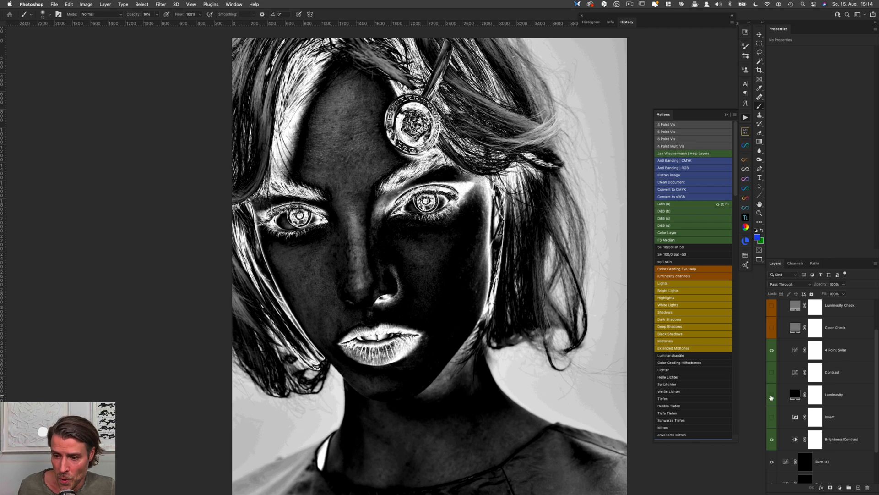
{"action": "left_click", "coordinate": [771, 440]}
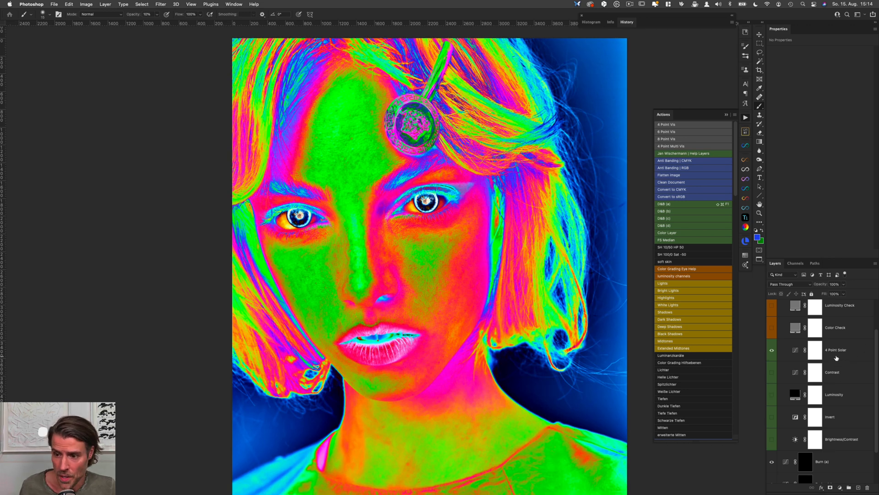
{"action": "left_click", "coordinate": [846, 354]}
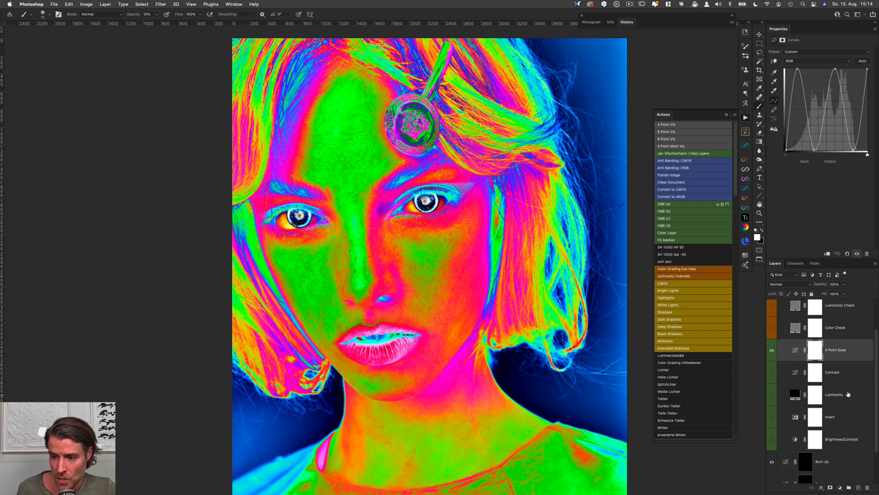
Show the Luminosity and Brightness/Contrast help layers again one by one to examine what each contributes
{"action": "left_click", "coordinate": [855, 396]}
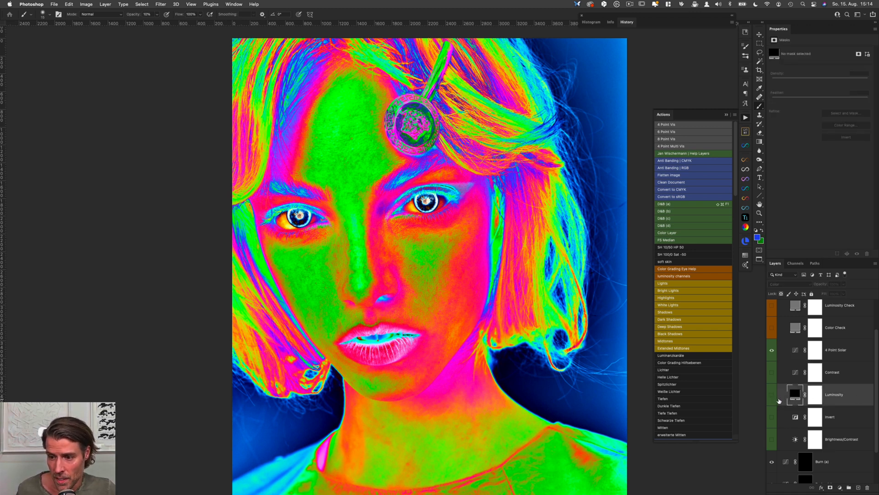
{"action": "left_click", "coordinate": [772, 395]}
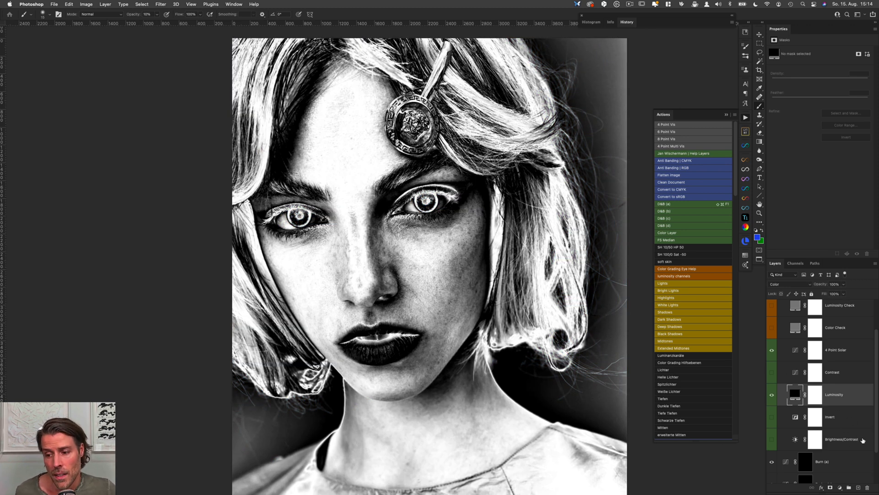
{"action": "left_click", "coordinate": [863, 440]}
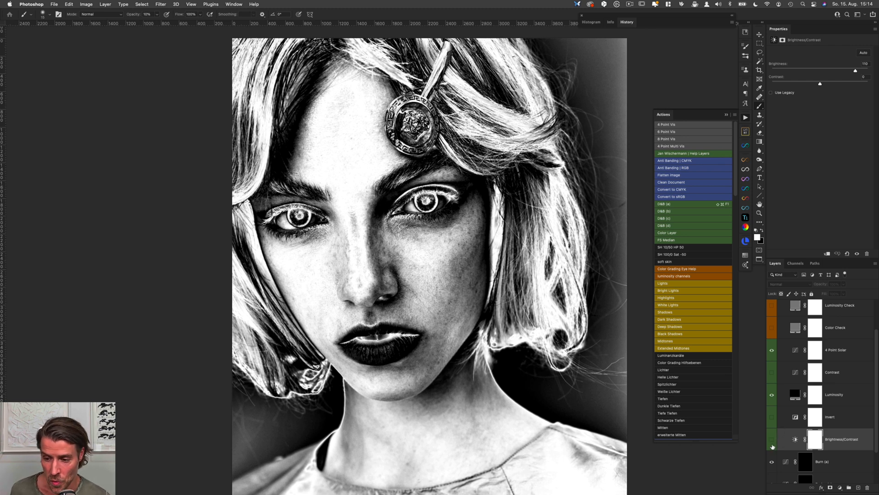
{"action": "left_click", "coordinate": [773, 440]}
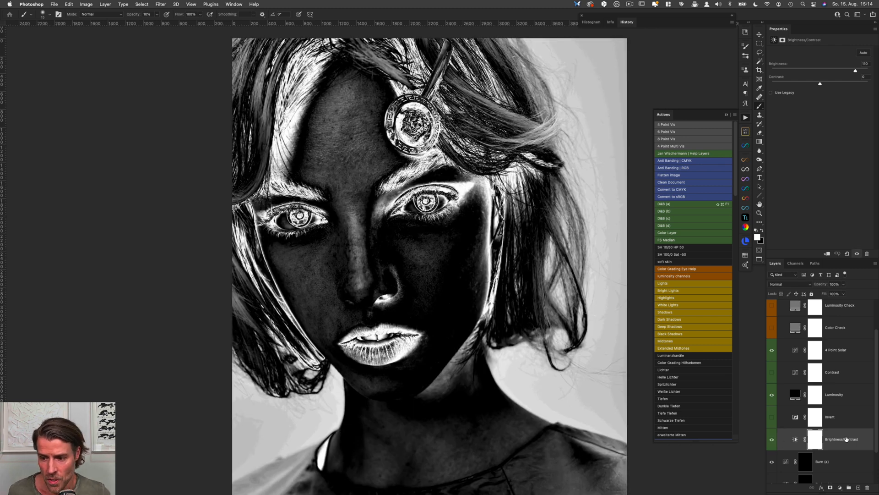
Set the Brightness/Contrast help layer to contrast -50 and brightness -34
{"action": "left_click", "coordinate": [846, 439]}
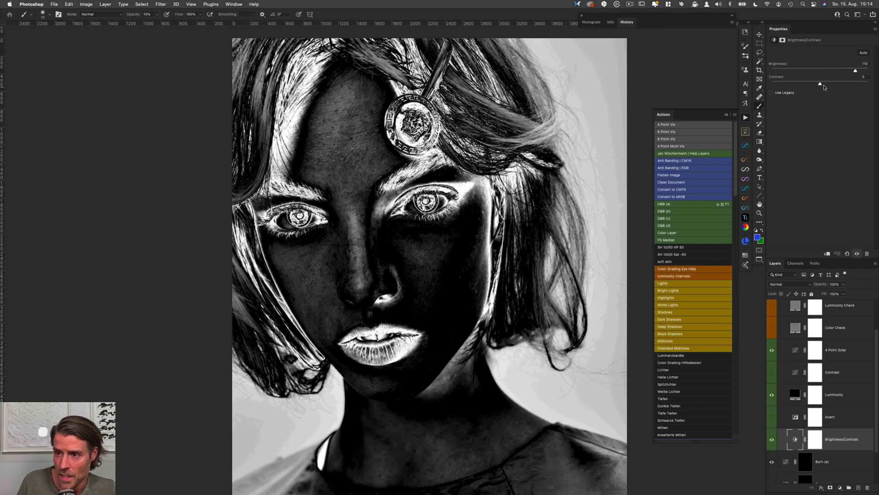
{"action": "left_click_drag", "start_coordinate": [820, 84], "coordinate": [771, 84]}
{"action": "left_click_drag", "start_coordinate": [855, 71], "coordinate": [771, 69]}
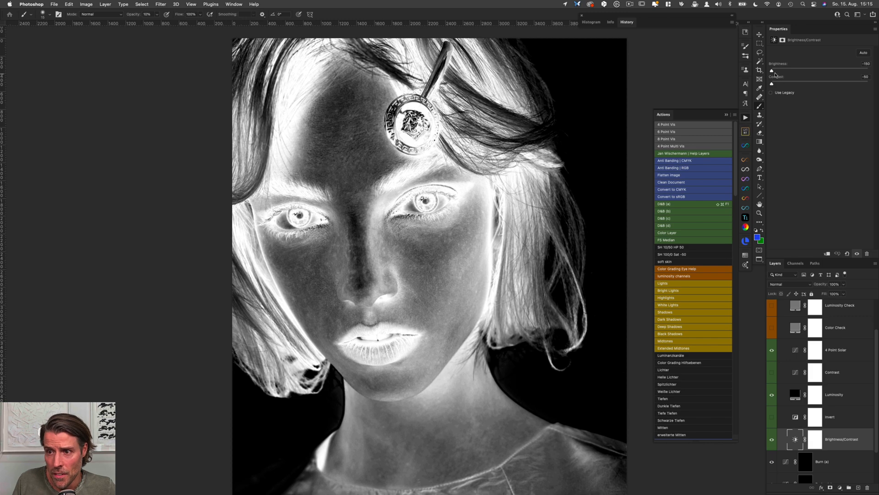
{"action": "left_click_drag", "start_coordinate": [772, 71], "coordinate": [810, 76]}
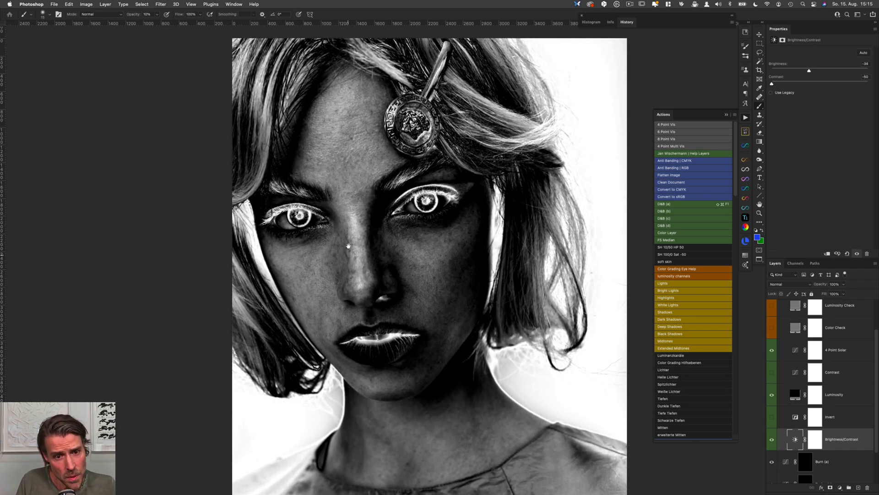
Bring the face into close-up in the help-layer view and put the list of actions away
{"action": "left_click_drag", "start_coordinate": [346, 258], "coordinate": [363, 180]}
{"action": "scroll", "coordinate": [363, 180], "scroll_direction": "up", "scroll_amount": 6}
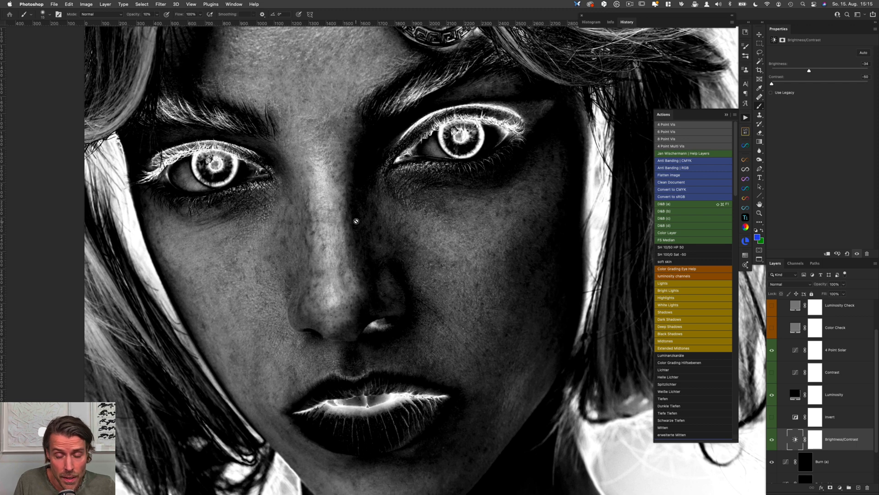
{"action": "left_click", "coordinate": [726, 115]}
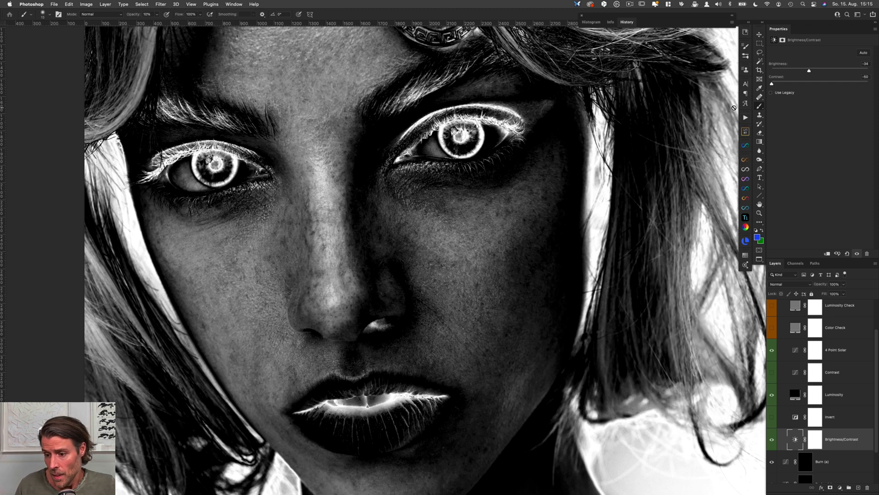
Fine-tune the brightness of the Brightness/Contrast help layer so the skin shows in mid-grey tones
{"action": "scroll", "coordinate": [849, 438], "scroll_direction": "down", "scroll_amount": 3}
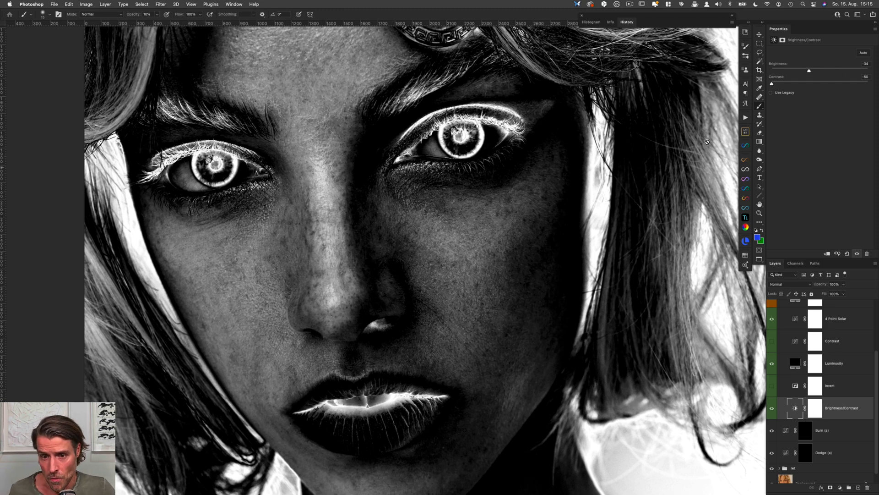
{"action": "left_click", "coordinate": [816, 71]}
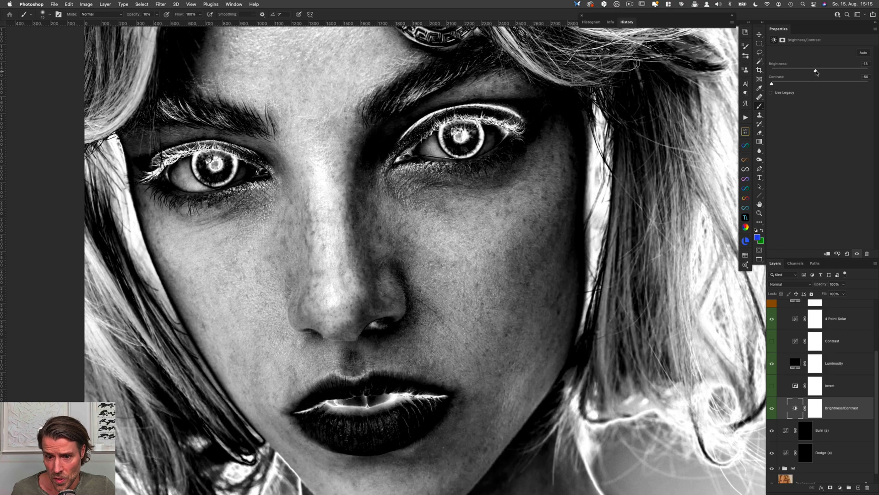
{"action": "left_click_drag", "start_coordinate": [816, 71], "coordinate": [820, 72]}
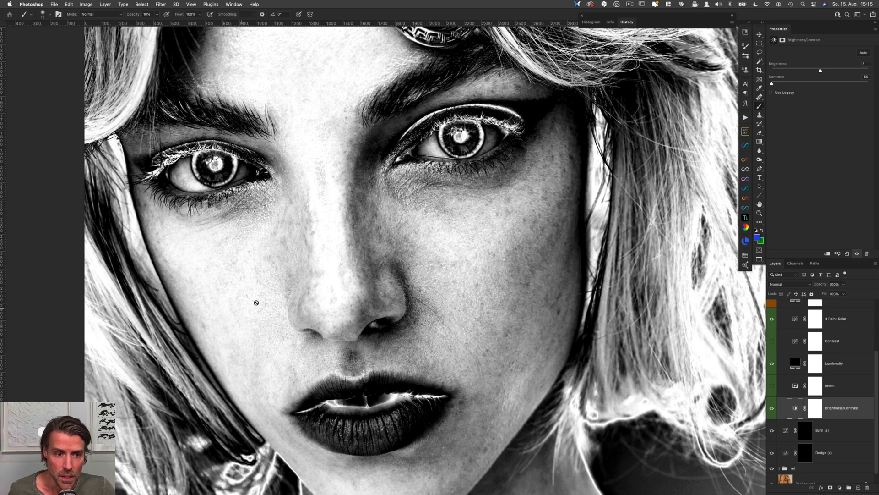
{"action": "left_click_drag", "start_coordinate": [819, 71], "coordinate": [814, 72]}
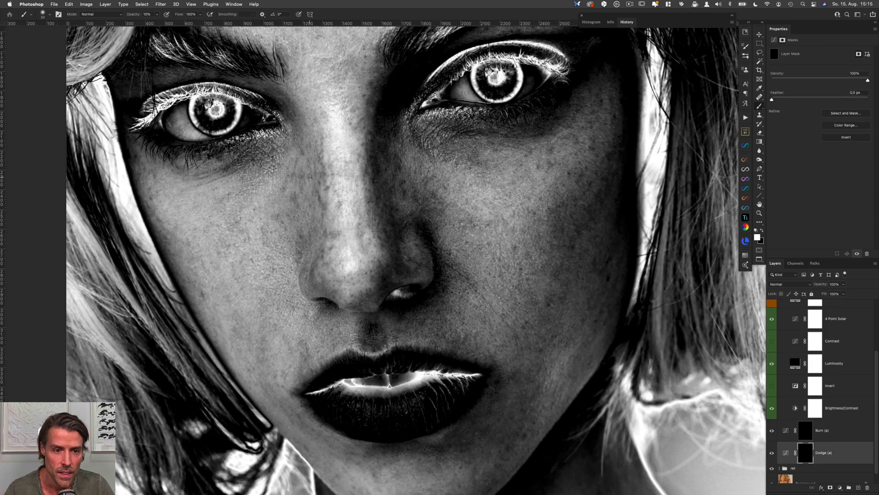
Even the blotchy skin under the eye and beside the nose by painting white at 10% opacity alternately on the Dodge and Burn masks
{"action": "left_click_drag", "start_coordinate": [298, 164], "coordinate": [295, 163]}
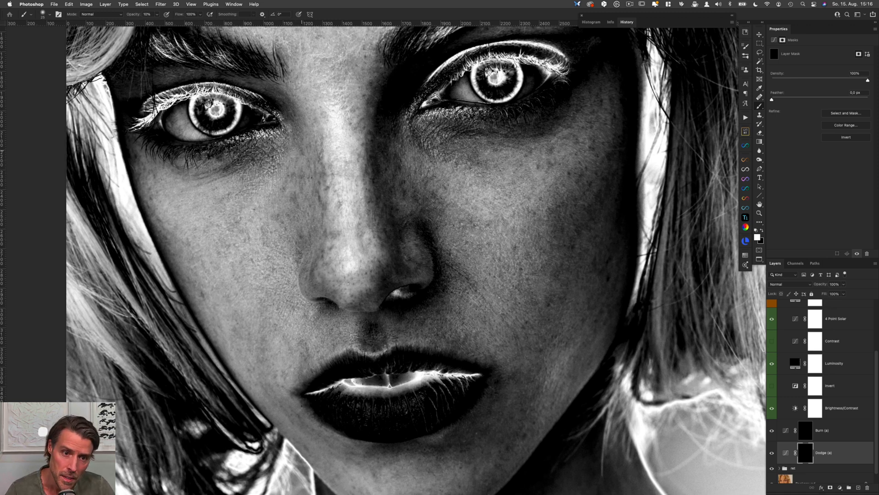
{"action": "left_click_drag", "start_coordinate": [308, 160], "coordinate": [298, 157]}
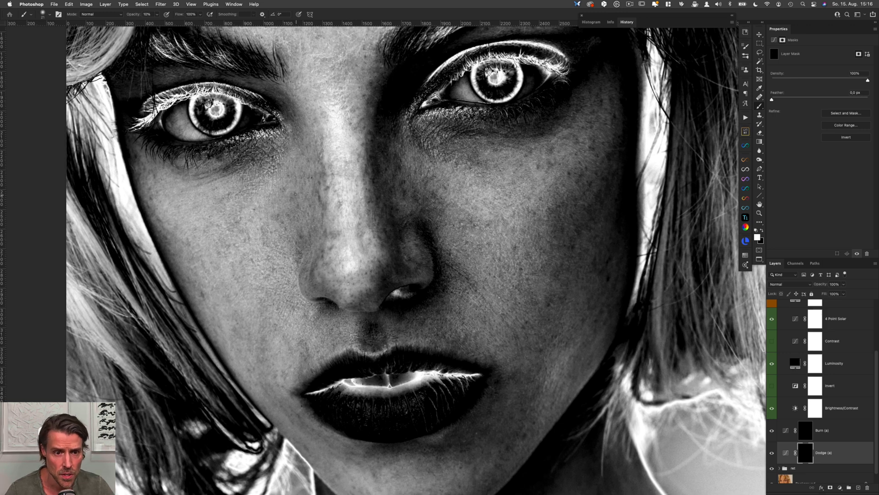
{"action": "key", "text": "alt+bracketright"}
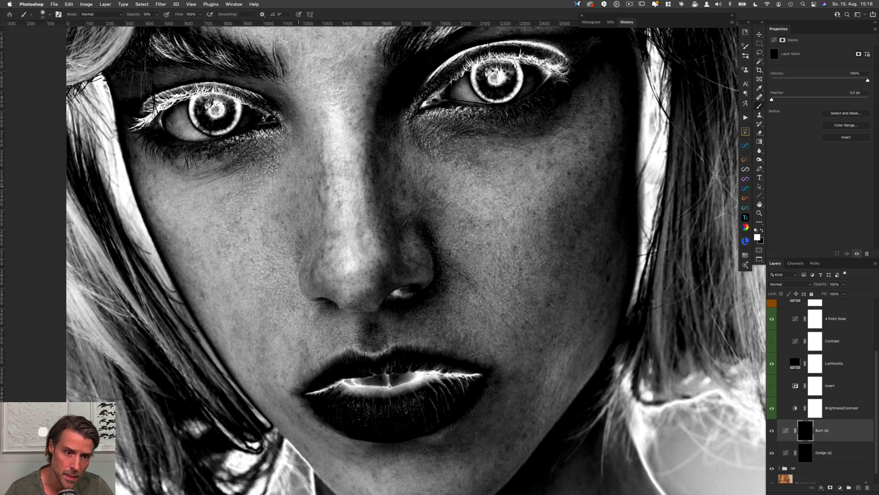
{"action": "key", "text": "alt+bracketleft"}
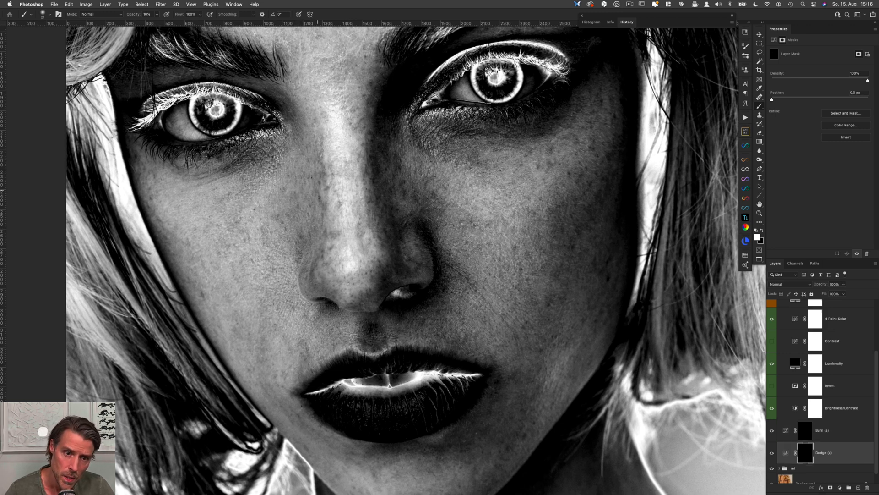
{"action": "key", "text": "alt+bracketright"}
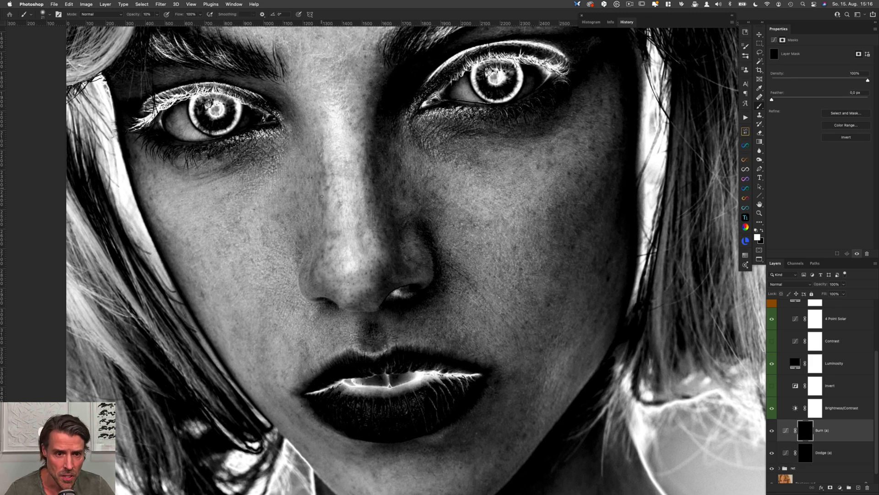
{"action": "key", "text": "alt+bracketleft"}
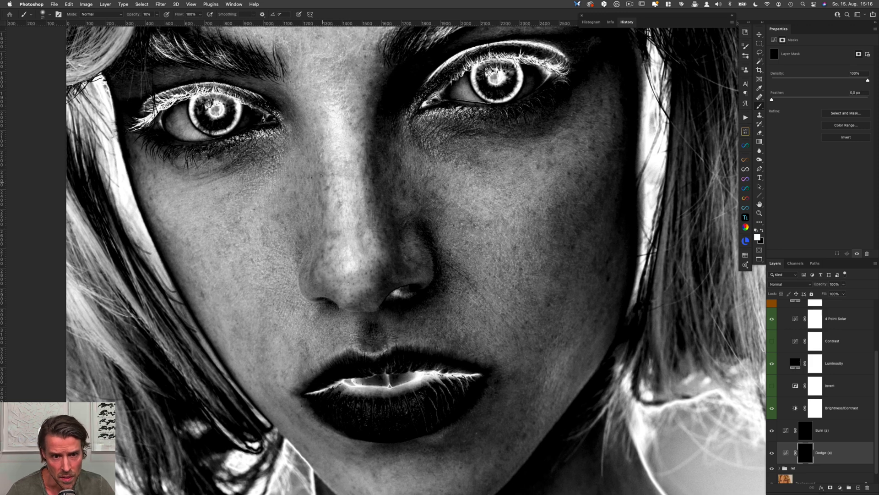
{"action": "key", "text": "alt+bracketright"}
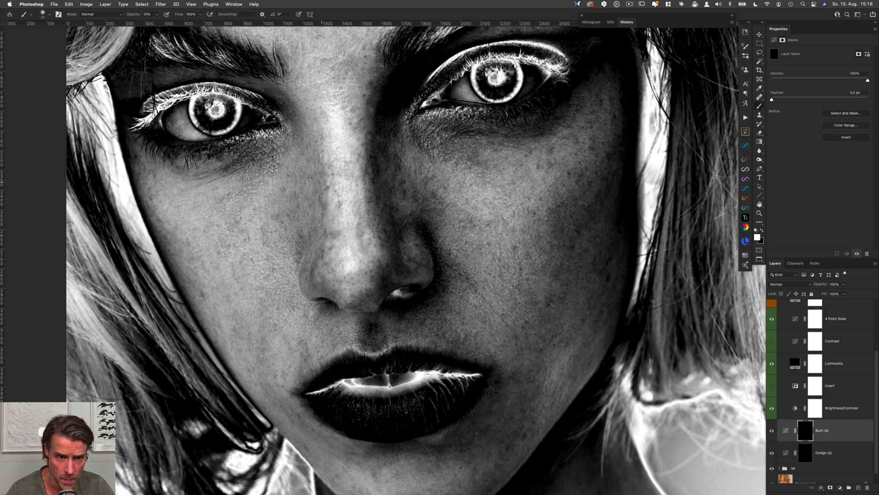
{"action": "key", "text": "alt+bracketleft"}
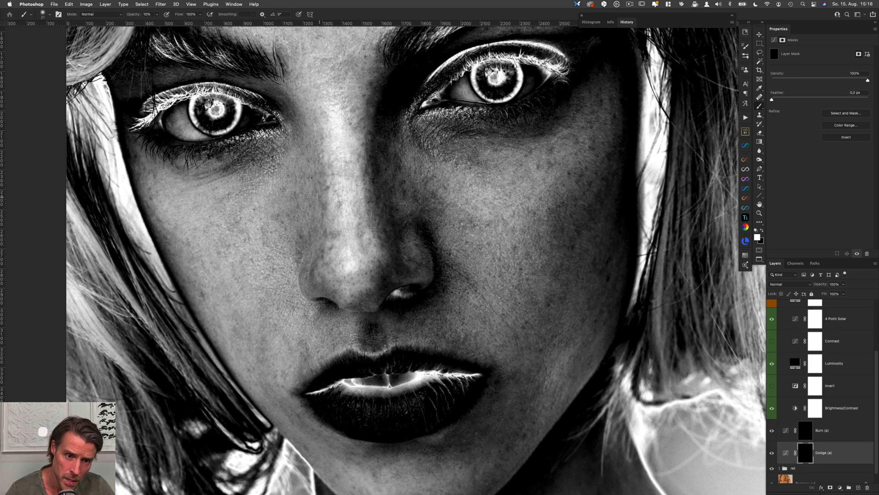
{"action": "key", "text": "alt+bracketright"}
{"action": "key", "text": "alt+bracketleft"}
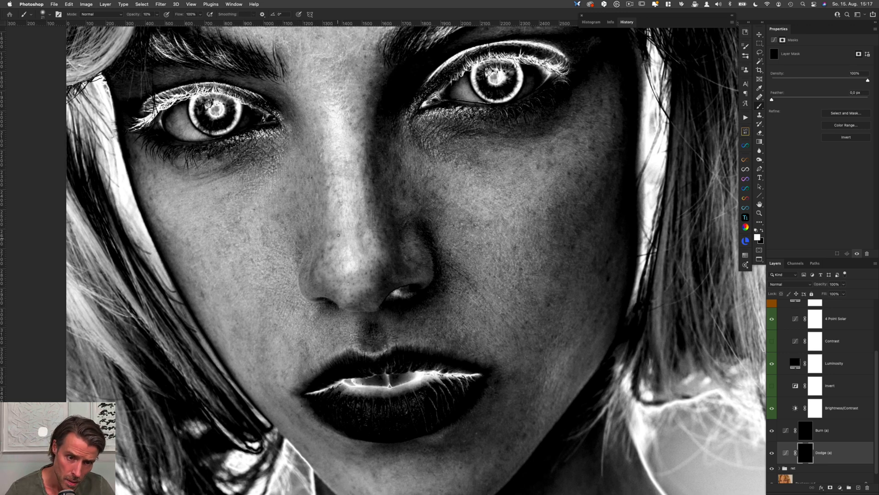
Continue evening the cheek beside the nose, lightening dark patches on the Dodge mask and darkening bright ones on the Burn mask
{"action": "left_click_drag", "start_coordinate": [339, 235], "coordinate": [324, 177]}
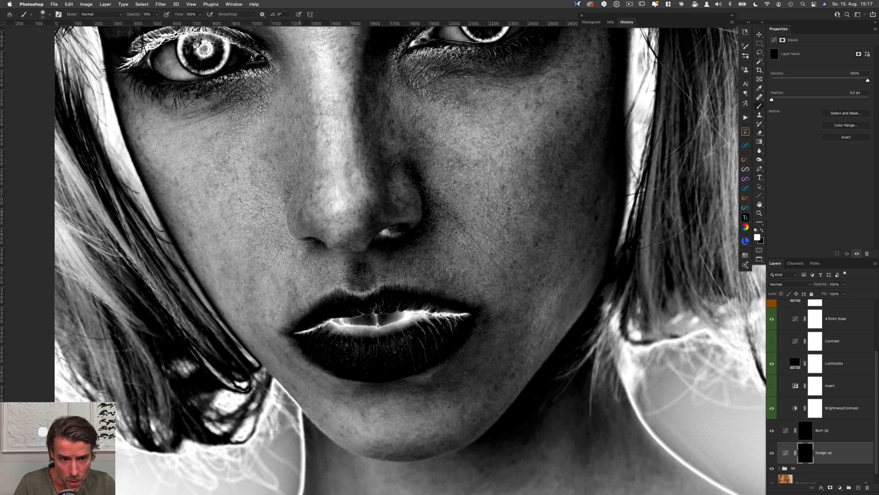
{"action": "key", "text": "alt+bracketright"}
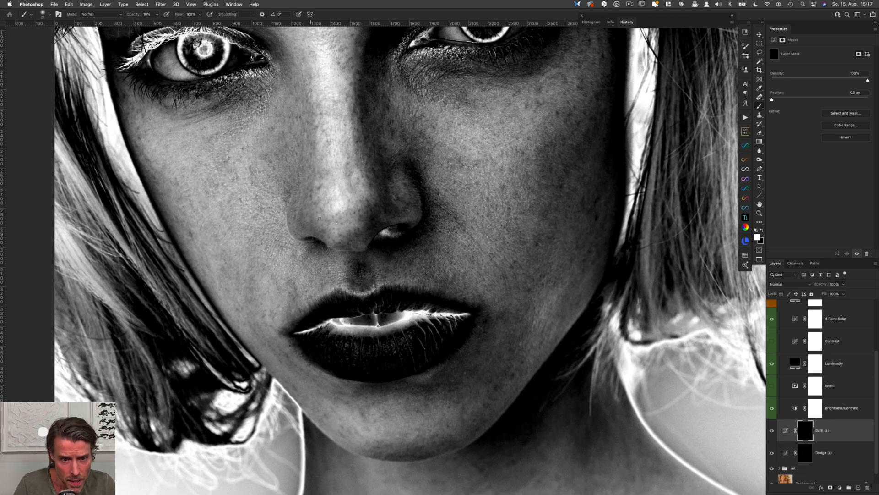
{"action": "key", "text": "alt+bracketleft"}
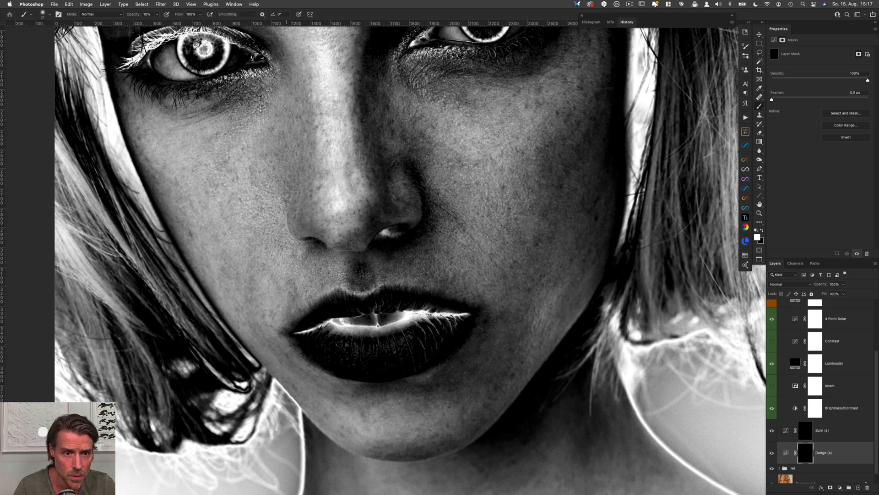
{"action": "scroll", "coordinate": [285, 109], "scroll_direction": "up", "scroll_amount": 3}
{"action": "scroll", "coordinate": [284, 109], "scroll_direction": "right", "scroll_amount": 3}
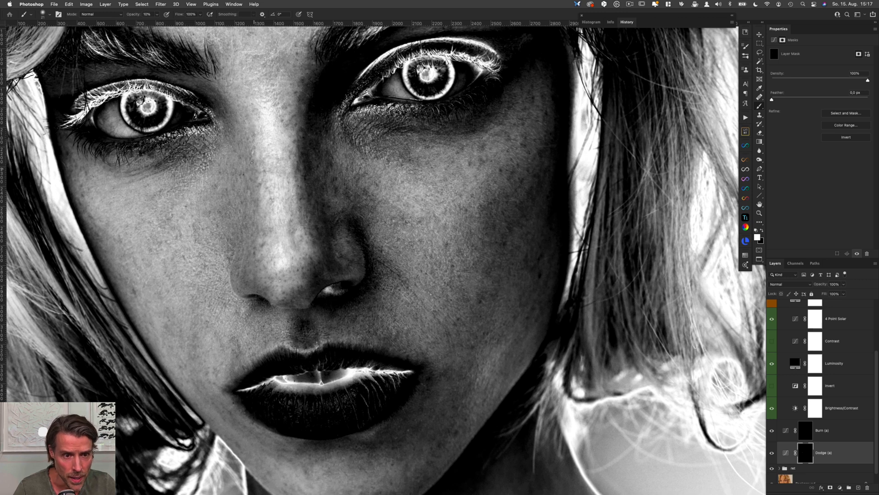
{"action": "key", "text": "alt+bracketright"}
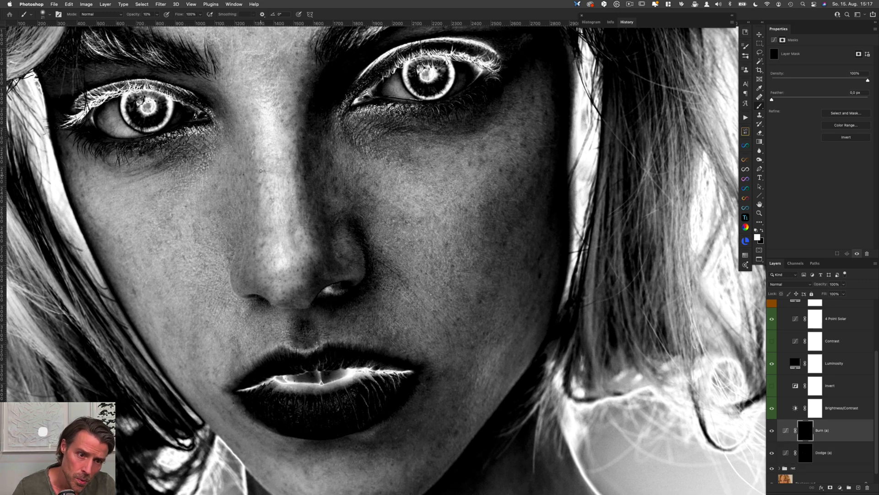
{"action": "key", "text": "alt+bracketleft"}
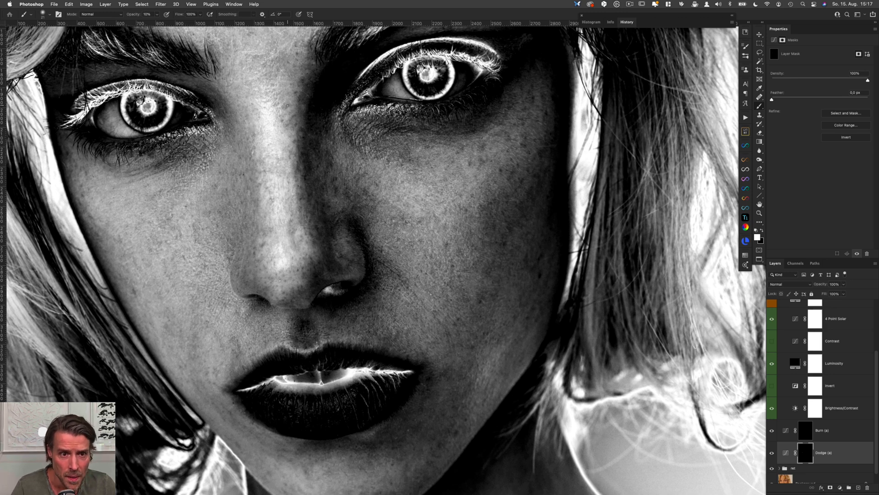
Toggle the Dodge and Burn layers together off and on to compare the skin before and after the painting
{"action": "left_click", "coordinate": [840, 432], "text": "shift"}
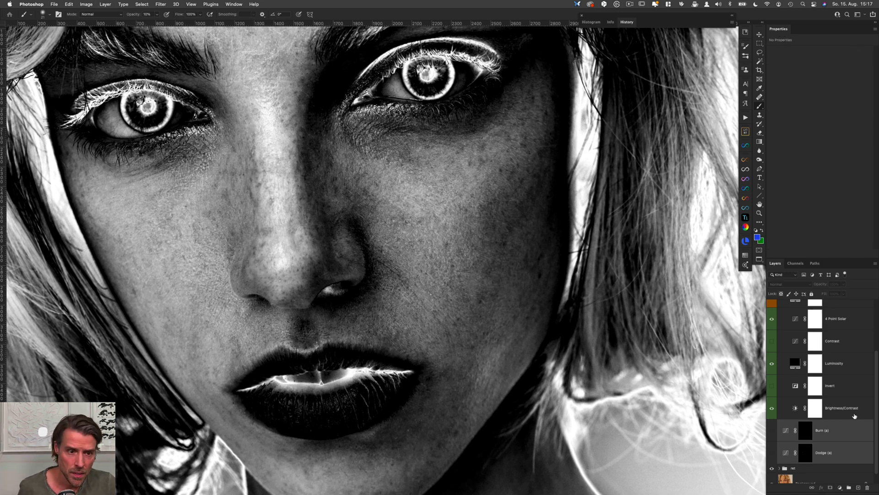
{"action": "key", "text": "super+comma"}
{"action": "key", "text": "super+comma"}
{"action": "key", "text": "super+comma"}
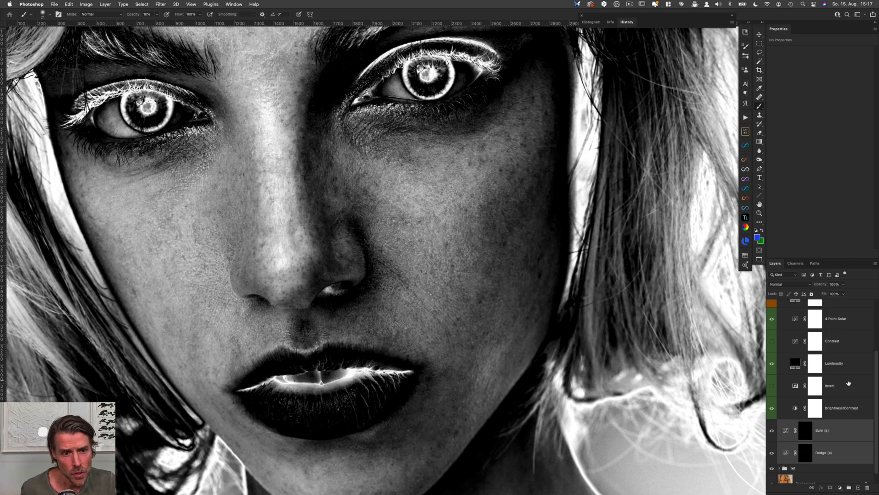
{"action": "key", "text": "super+comma"}
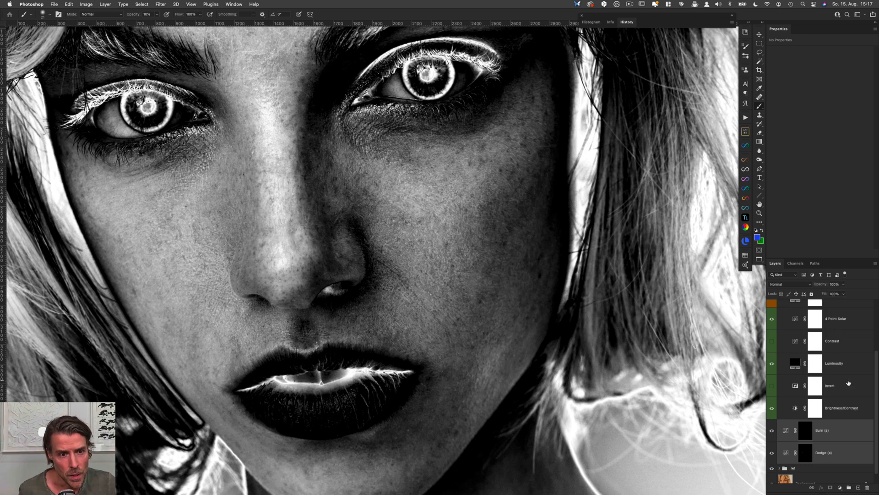
Smooth tonal transitions across the cheek down towards the jaw with low-opacity strokes on the Dodge and Burn masks
{"action": "left_click", "coordinate": [804, 456]}
{"action": "scroll", "coordinate": [117, 145], "scroll_direction": "left", "scroll_amount": 3}
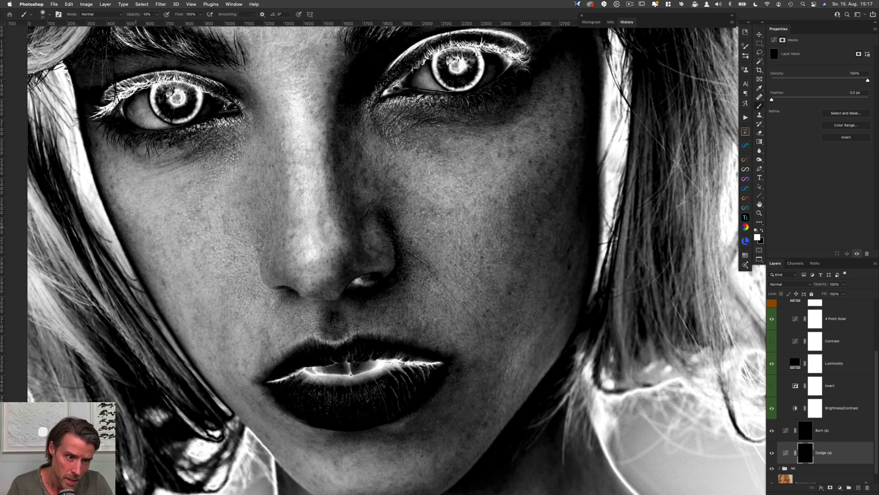
{"action": "key", "text": "alt+bracketright"}
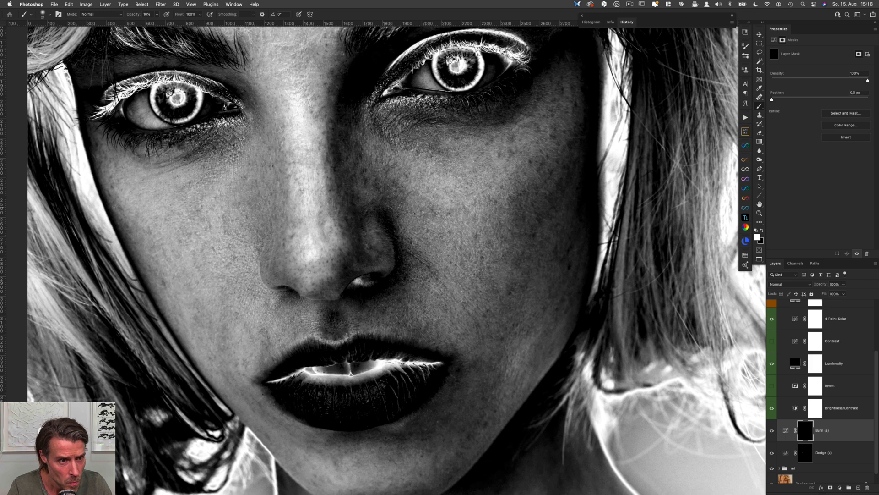
{"action": "key", "text": "alt+bracketleft"}
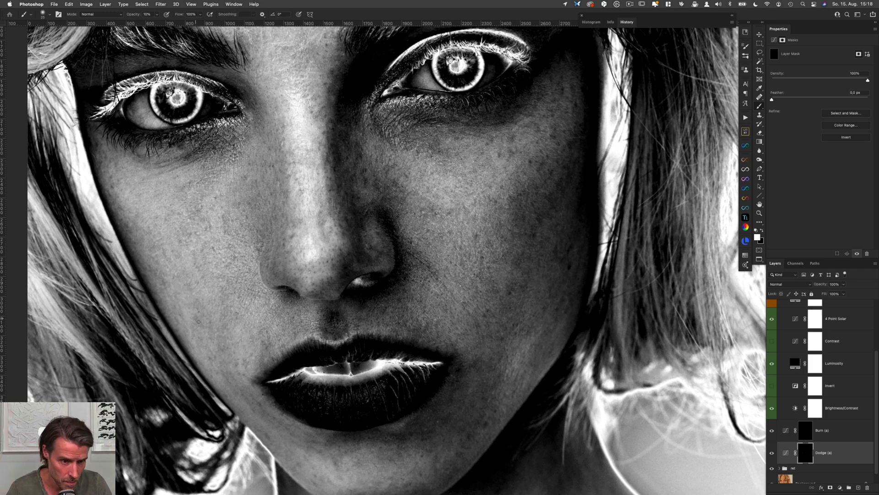
{"action": "key", "text": "alt+bracketright"}
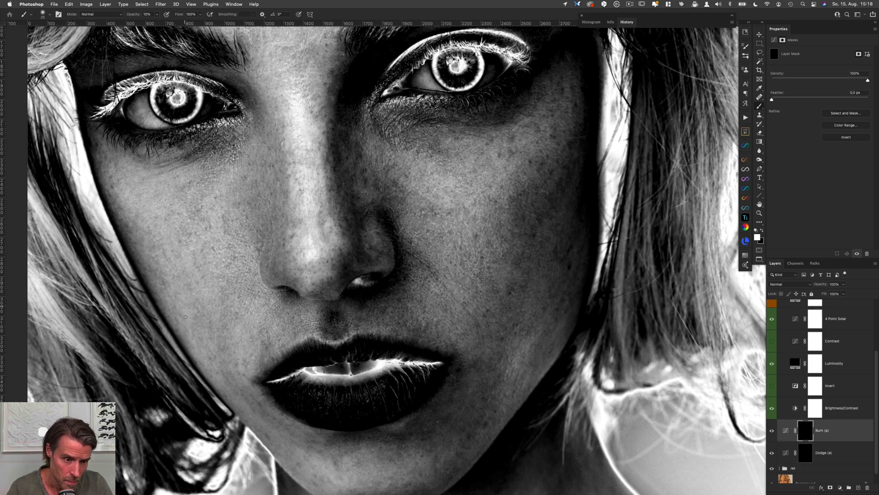
{"action": "key", "text": "alt+bracketleft"}
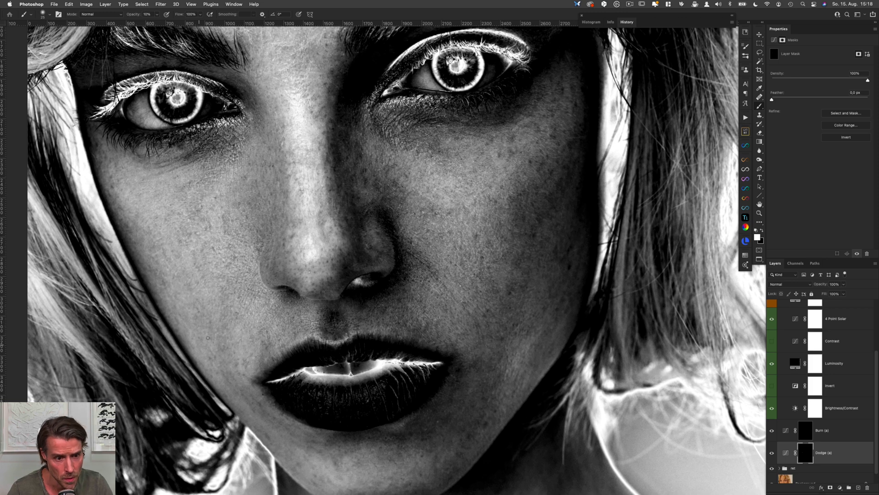
Even the skin beside the corner of the mouth on the Dodge and Burn masks, and save the document
{"action": "scroll", "coordinate": [242, 371], "scroll_direction": "down", "scroll_amount": 5}
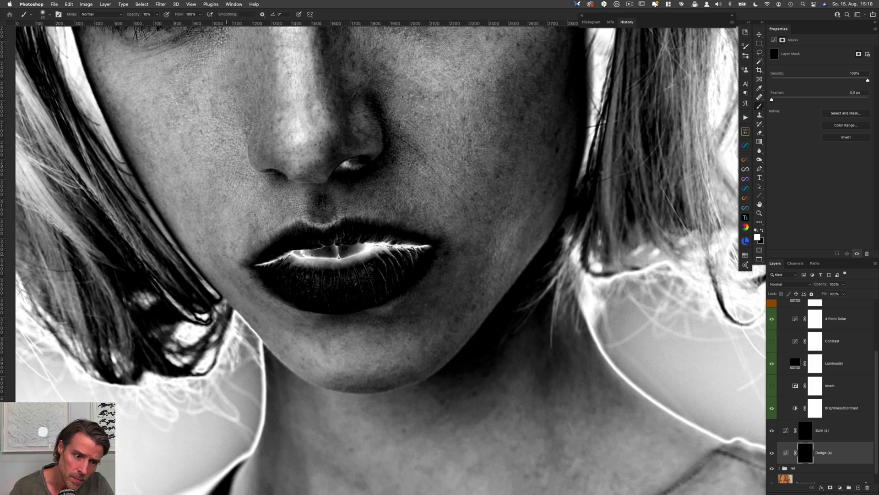
{"action": "left_click_drag", "start_coordinate": [234, 276], "coordinate": [210, 245]}
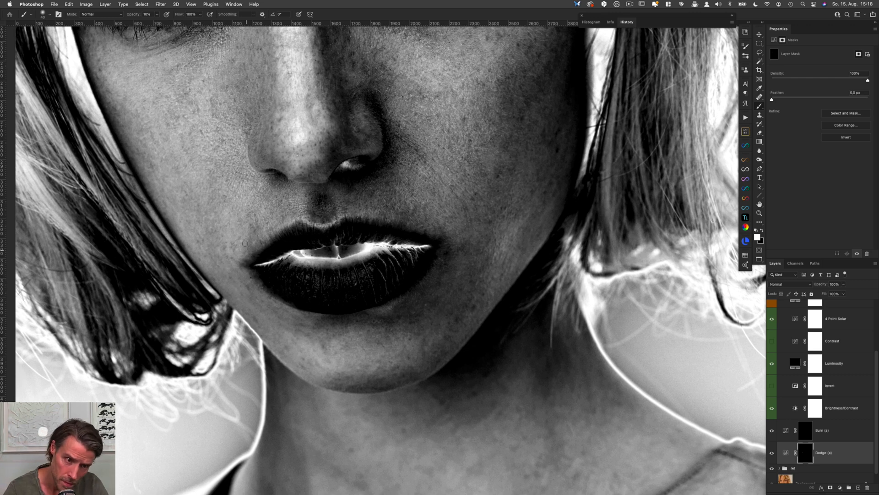
{"action": "key", "text": "alt+bracketright"}
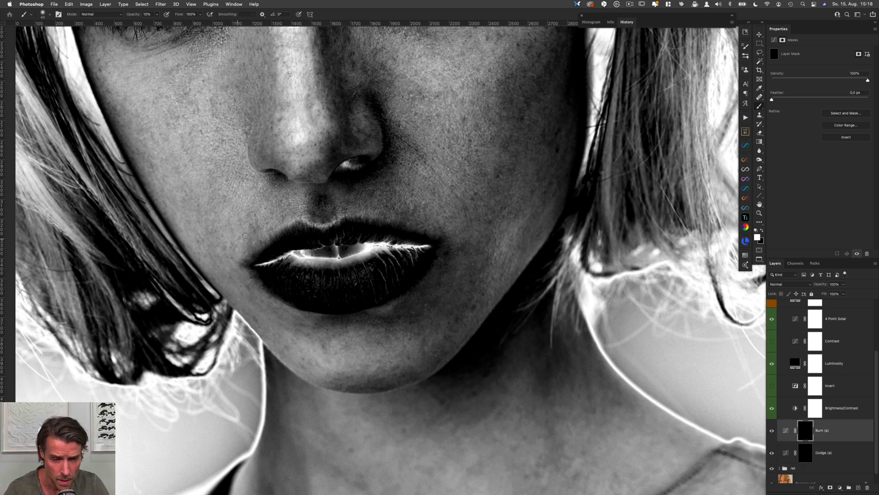
{"action": "key", "text": "alt+bracketleft"}
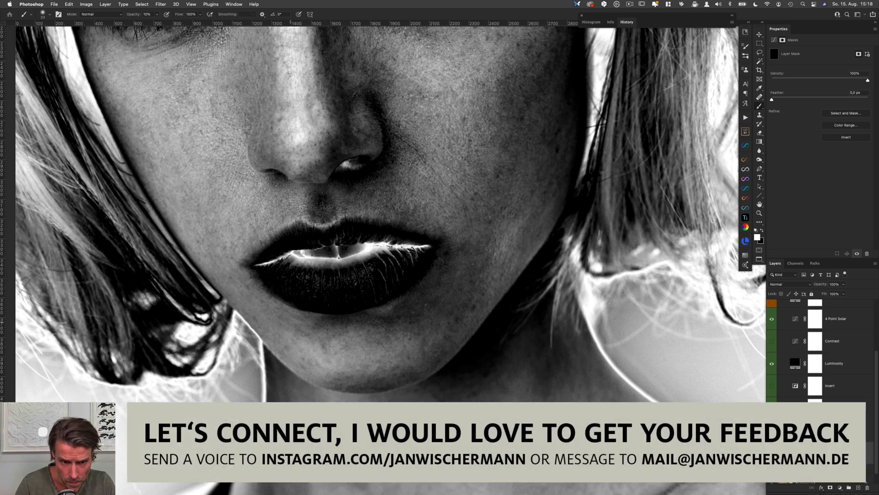
{"action": "key", "text": "super+s"}
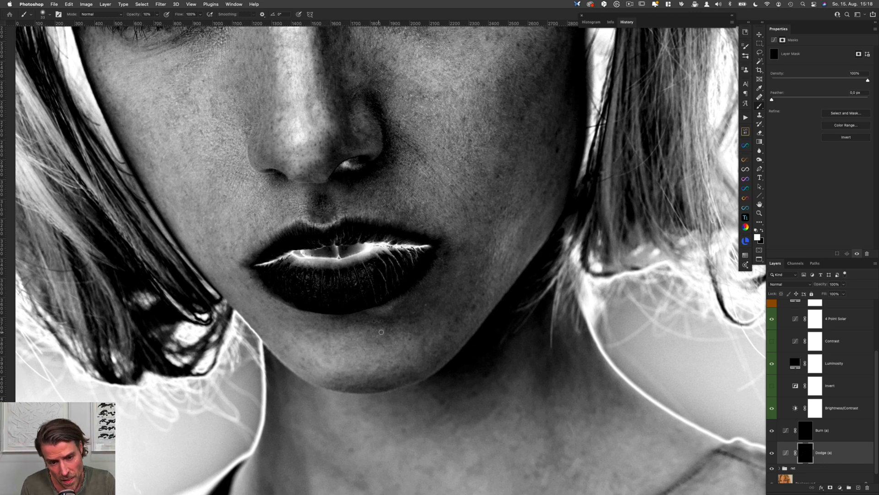
Even out the skin just below the lower lip and on the chin, alternating between the Burn and Dodge masks
{"action": "key", "text": "alt+bracketright"}
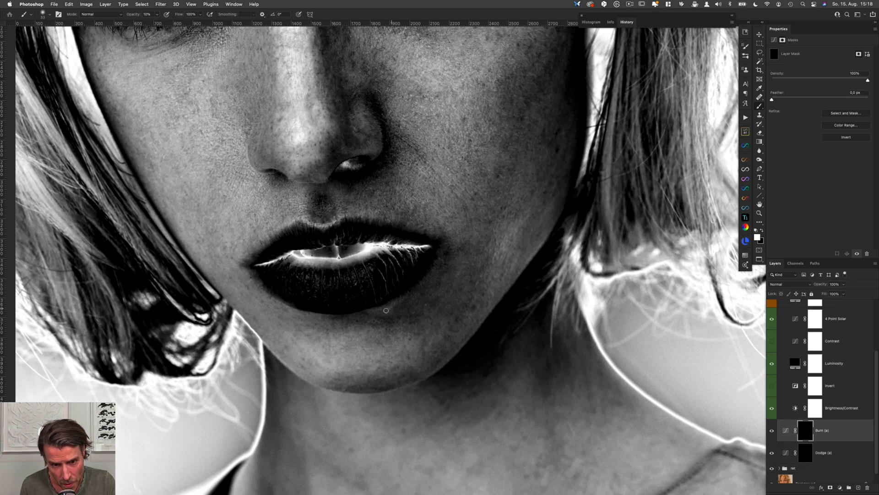
{"action": "key", "text": "alt+bracketleft"}
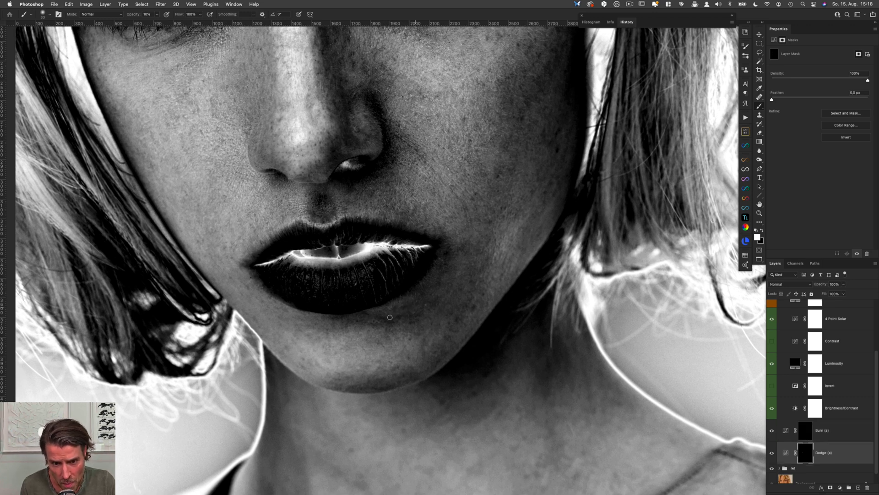
{"action": "key", "text": "alt+bracketright"}
{"action": "key", "text": "alt+bracketleft"}
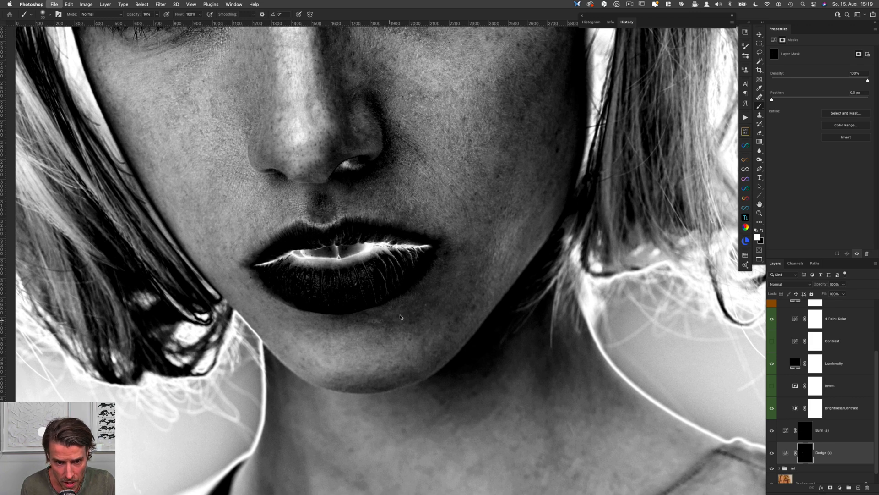
Even the skin on the side of the chin below the mouth corner, alternating between the Burn and Dodge masks
{"action": "key", "text": "alt+bracketright"}
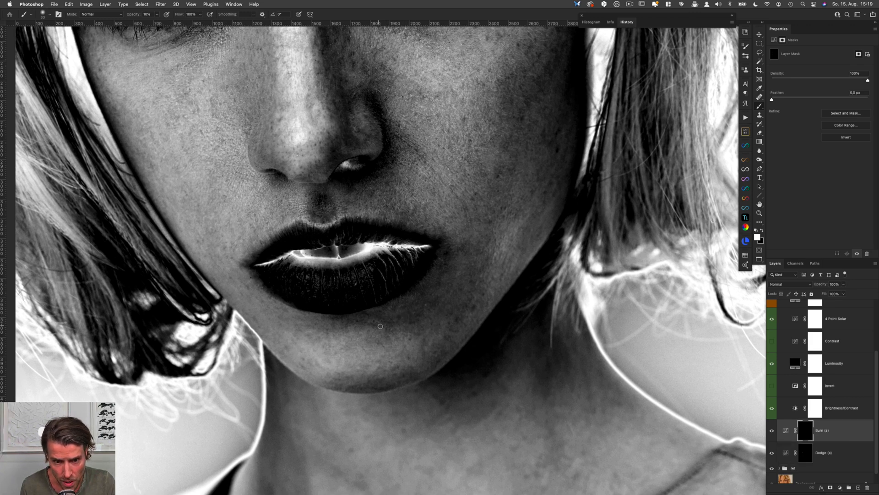
{"action": "key", "text": "alt+bracketleft"}
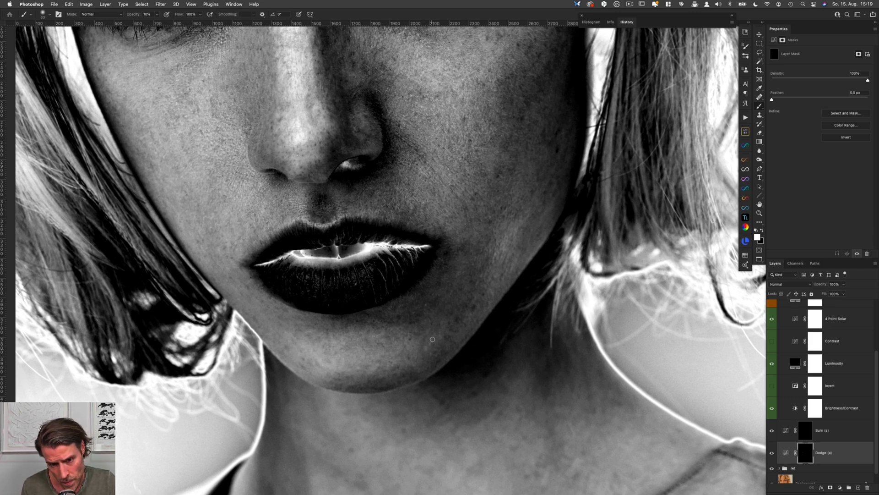
{"action": "key", "text": "alt+bracketright"}
{"action": "mouse_move", "coordinate": [437, 316]}
{"action": "left_mouse_down"}
{"action": "mouse_move", "coordinate": [424, 295]}
{"action": "mouse_move", "coordinate": [404, 295]}
{"action": "mouse_move", "coordinate": [425, 281]}
{"action": "mouse_move", "coordinate": [426, 331]}
{"action": "left_mouse_up"}
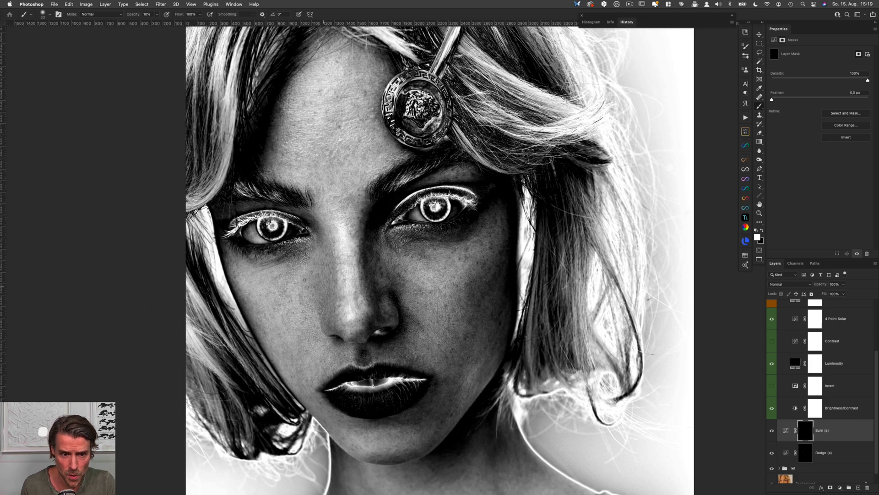
{"action": "key", "text": "alt+bracketleft"}
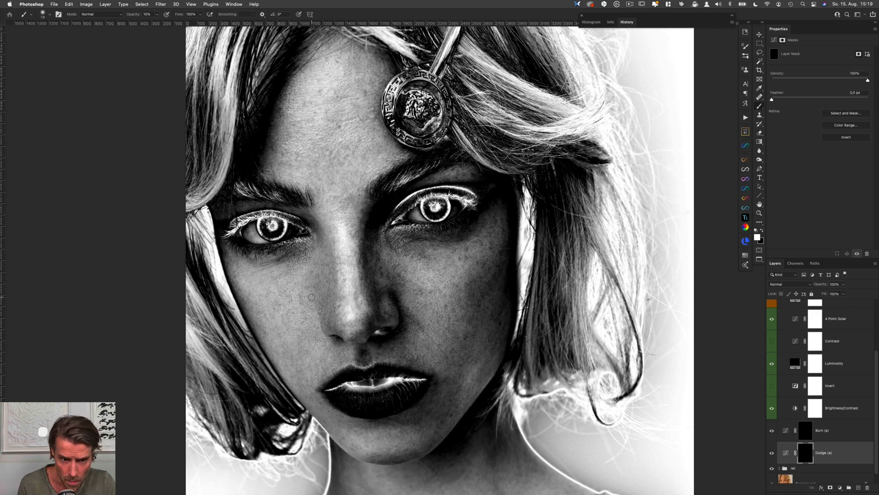
Collapse and hide the help layers group, and toggle the Burn and Dodge layers together to compare the whole face in colour
{"action": "scroll", "coordinate": [877, 371], "scroll_direction": "up", "scroll_amount": 2}
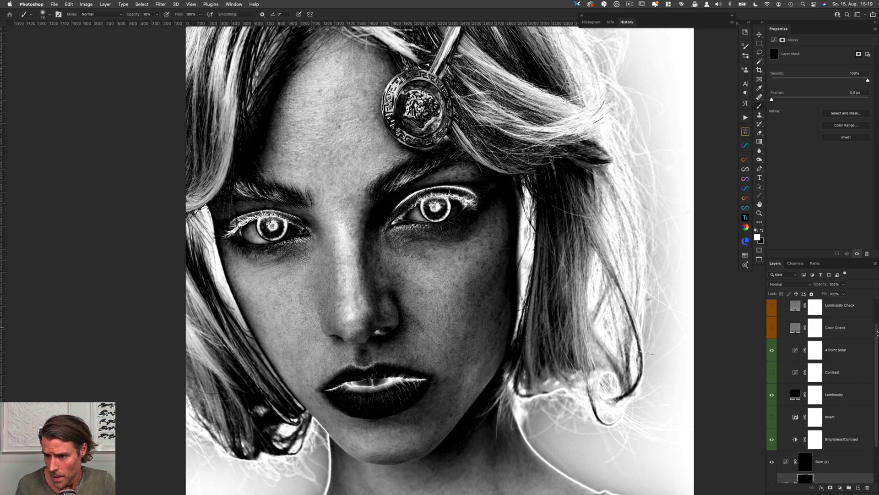
{"action": "scroll", "coordinate": [793, 381], "scroll_direction": "up", "scroll_amount": 2}
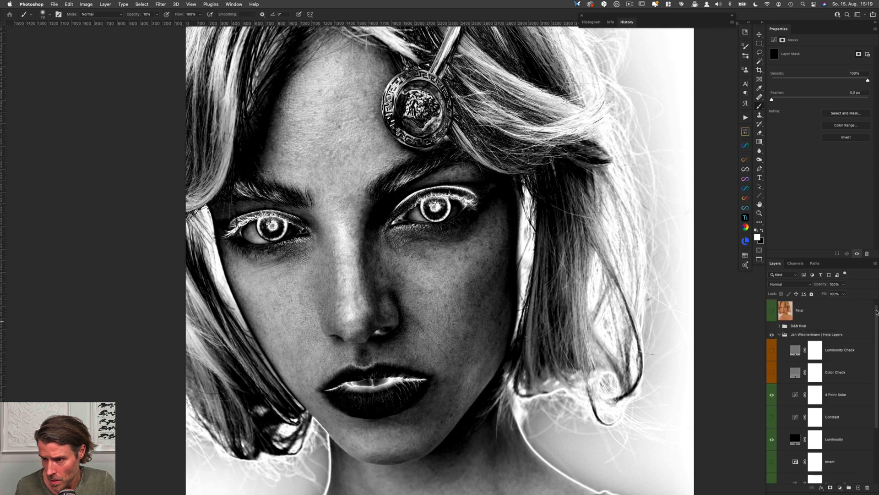
{"action": "left_click", "coordinate": [798, 337]}
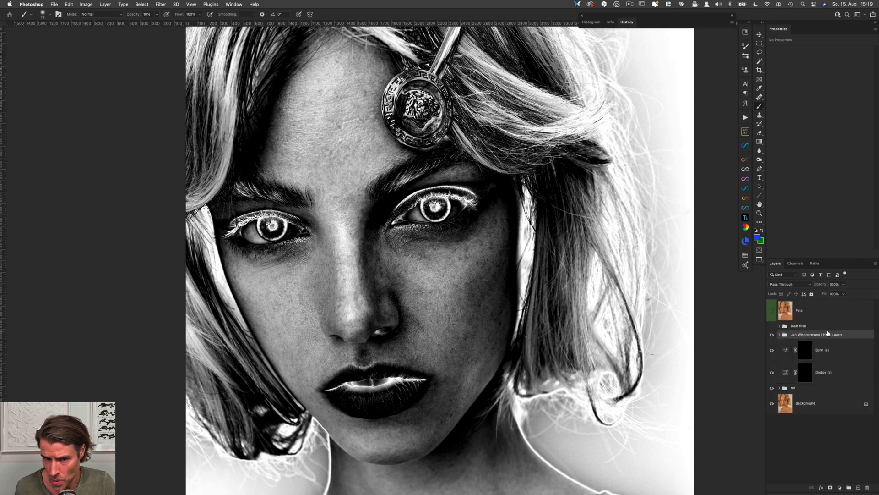
{"action": "key", "text": "ctrl+comma"}
{"action": "left_click", "coordinate": [845, 350]}
{"action": "left_click", "coordinate": [846, 372], "text": "shift"}
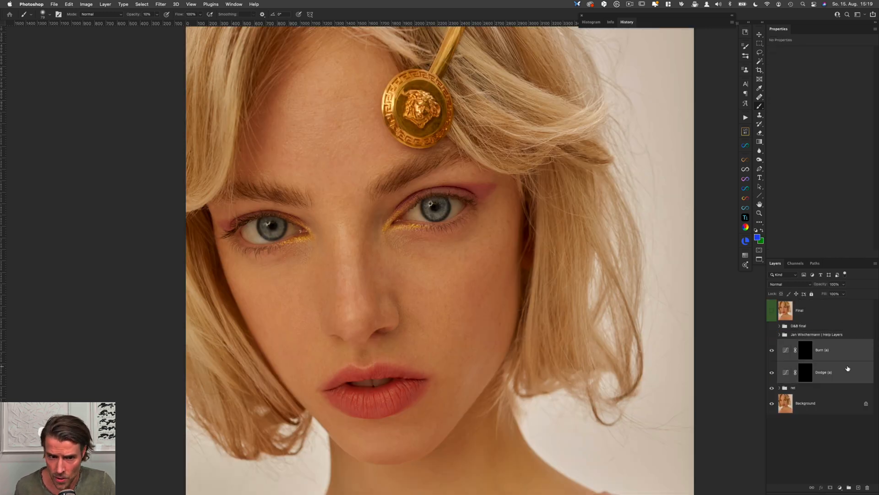
{"action": "key", "text": "ctrl+comma"}
{"action": "key", "text": "ctrl+comma"}
Compare the skin around the nose and cheeks close up, repeatedly toggling the Burn and Dodge layers together
{"action": "left_click_drag", "start_coordinate": [385, 319], "coordinate": [432, 273]}
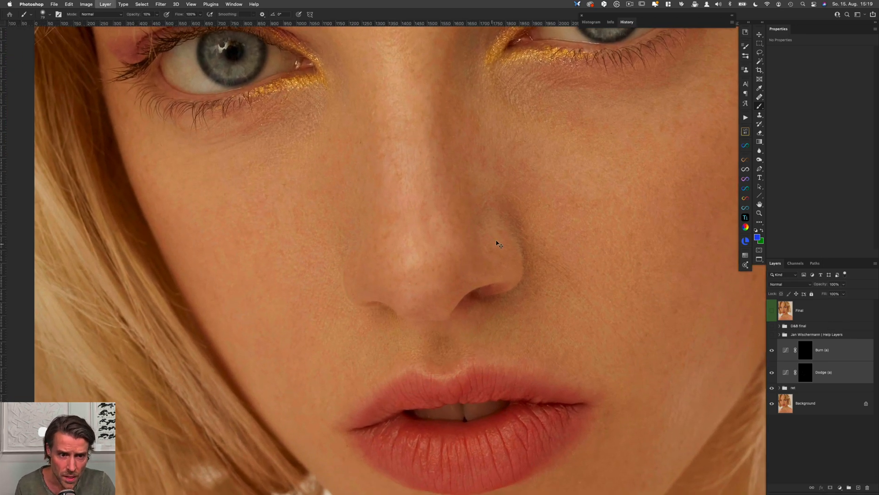
{"action": "key", "text": "ctrl+comma"}
{"action": "key", "text": "ctrl+comma"}
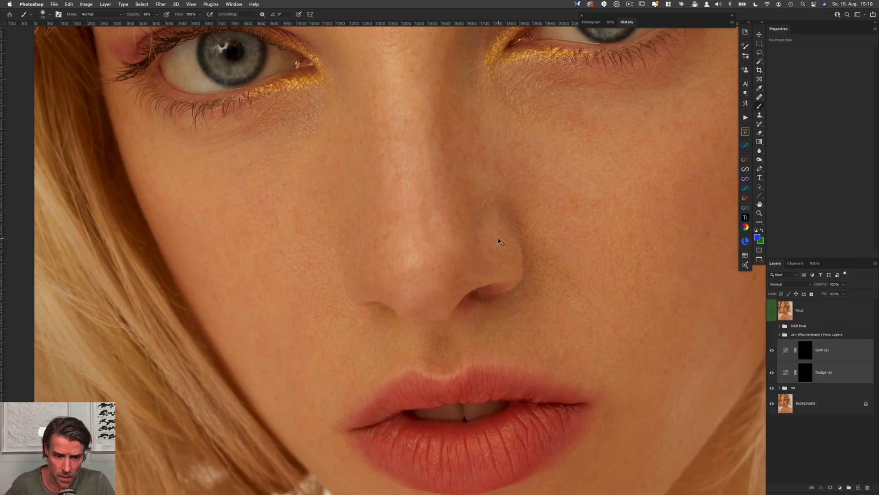
{"action": "key", "text": "ctrl+comma"}
{"action": "key", "text": "ctrl+comma"}
{"action": "key", "text": "ctrl+comma"}
{"action": "key", "text": "ctrl+comma"}
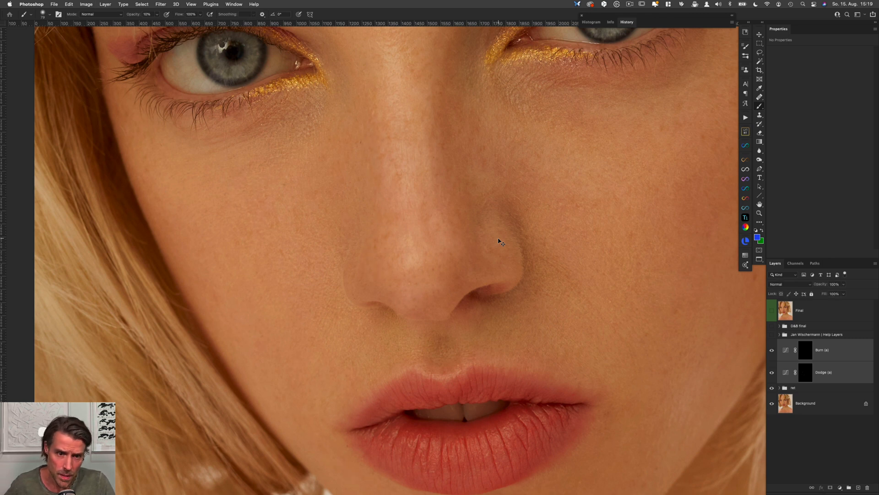
{"action": "key", "text": "ctrl+comma"}
{"action": "key", "text": "ctrl+comma"}
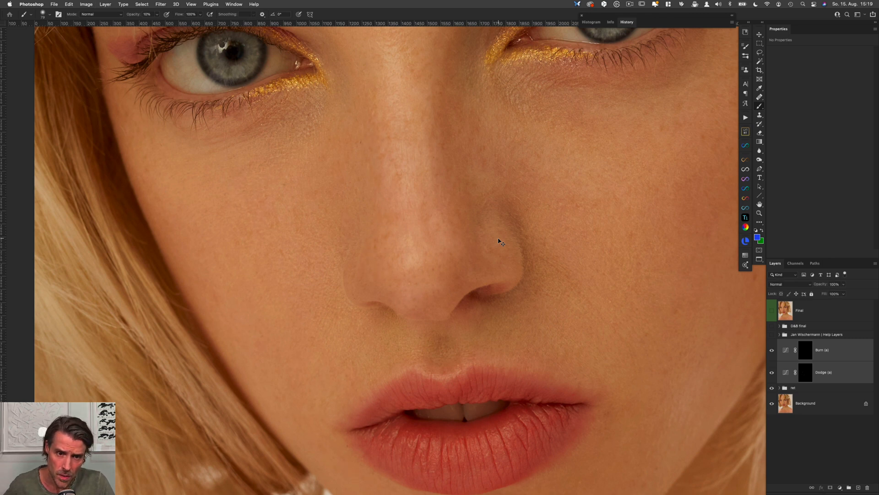
{"action": "key", "text": "ctrl+comma"}
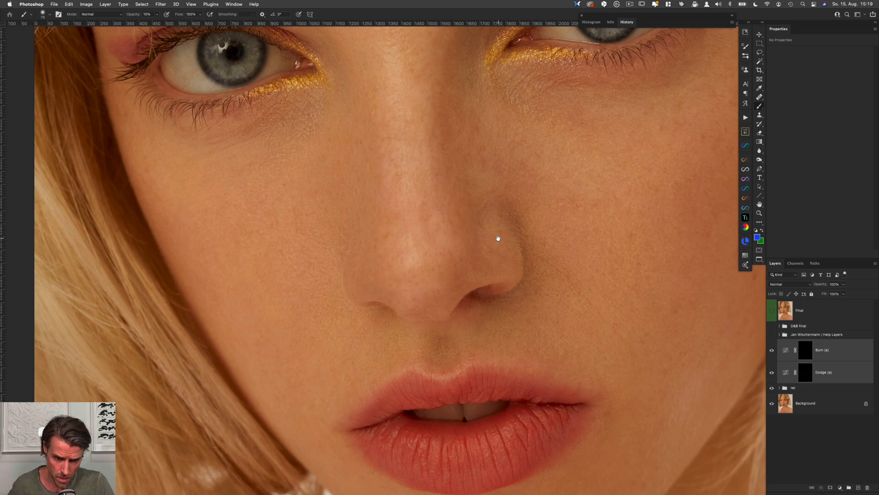
Inspect the retouched skin around the mouth and chin close up, and review the whole face at a smaller scale
{"action": "scroll", "coordinate": [497, 236], "scroll_direction": "down", "scroll_amount": 5}
{"action": "key", "text": "ctrl+comma"}
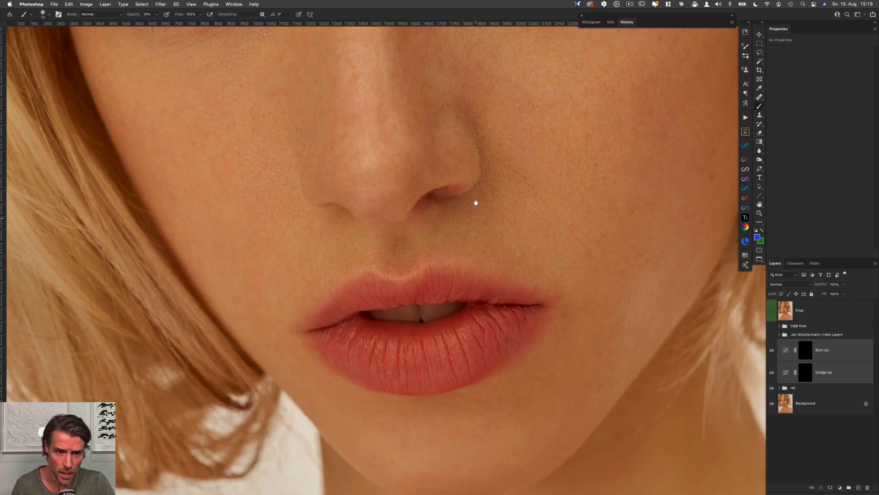
{"action": "scroll", "coordinate": [474, 201], "scroll_direction": "up", "scroll_amount": 5}
{"action": "scroll", "coordinate": [449, 265], "scroll_direction": "down", "scroll_amount": 5}
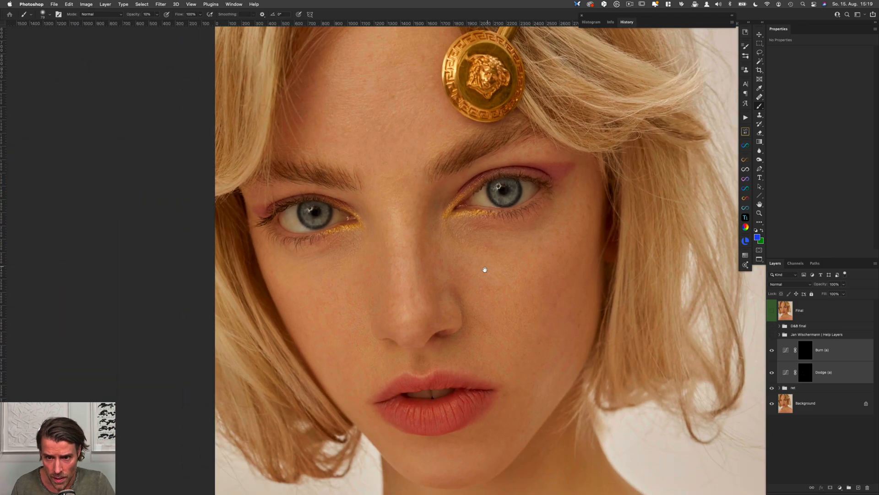
{"action": "scroll", "coordinate": [481, 265], "scroll_direction": "up", "scroll_amount": 2}
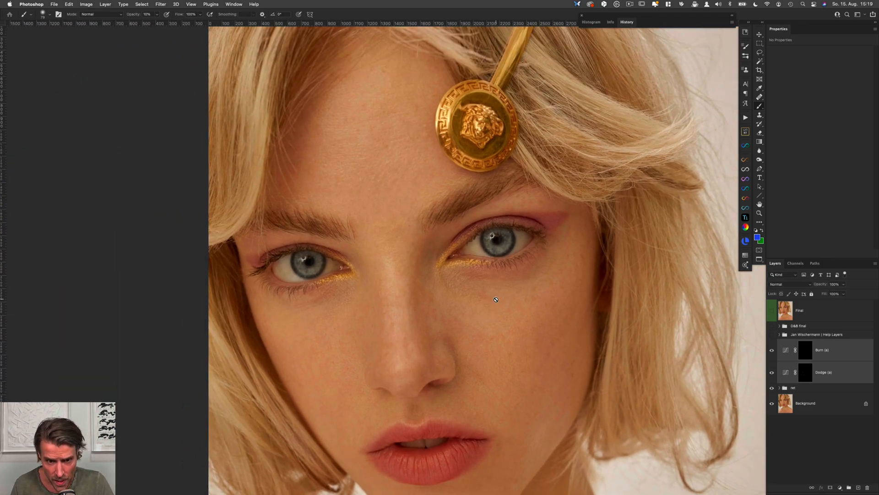
Show and expand the help layers group, and raise both brightness and contrast on its Brightness/Contrast layer
{"action": "left_click", "coordinate": [772, 335]}
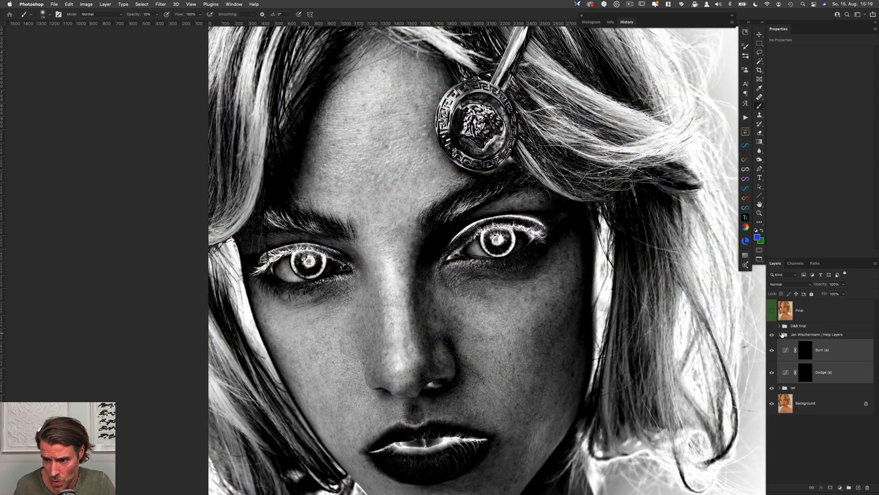
{"action": "left_click", "coordinate": [780, 335]}
{"action": "scroll", "coordinate": [845, 463], "scroll_direction": "down", "scroll_amount": 1}
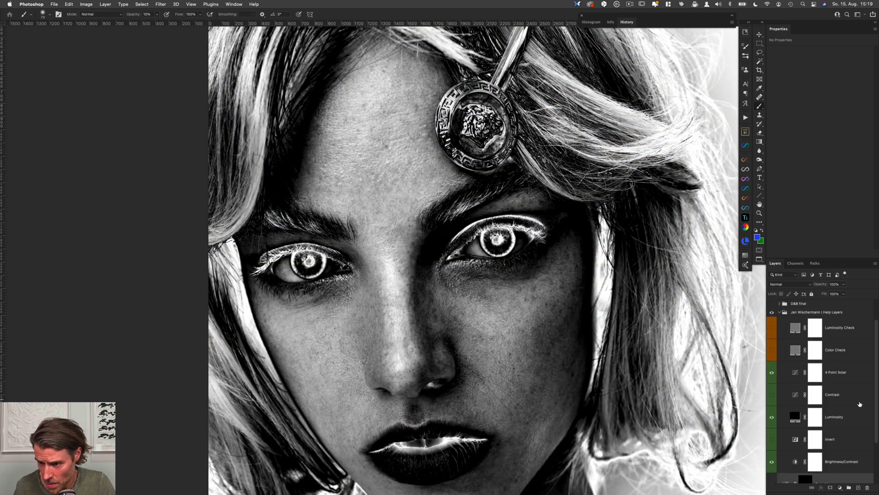
{"action": "left_click", "coordinate": [846, 463]}
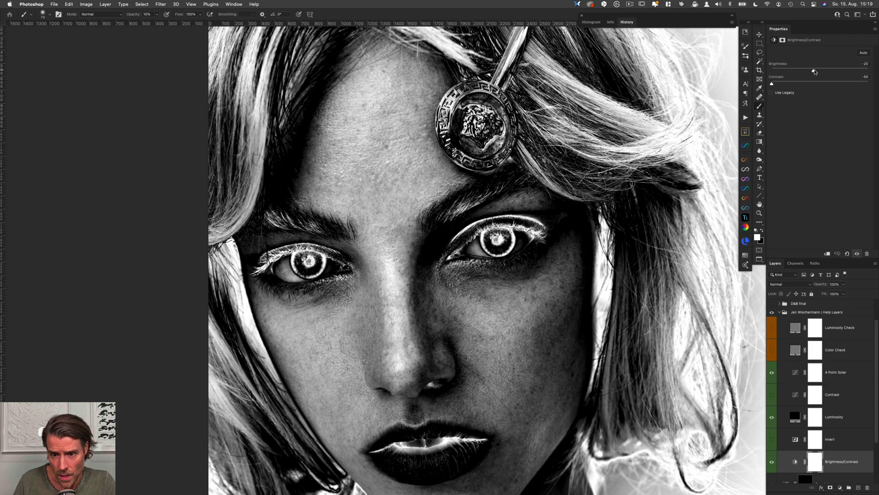
{"action": "left_click", "coordinate": [817, 71]}
{"action": "mouse_move", "coordinate": [818, 71]}
{"action": "left_mouse_down"}
{"action": "mouse_move", "coordinate": [784, 85]}
{"action": "mouse_move", "coordinate": [820, 72]}
{"action": "left_mouse_up"}
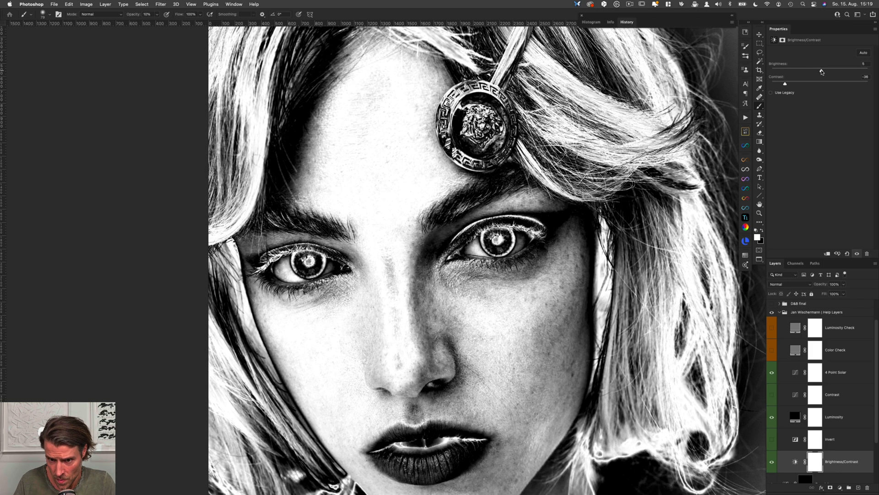
{"action": "scroll", "coordinate": [806, 412], "scroll_direction": "down", "scroll_amount": 3}
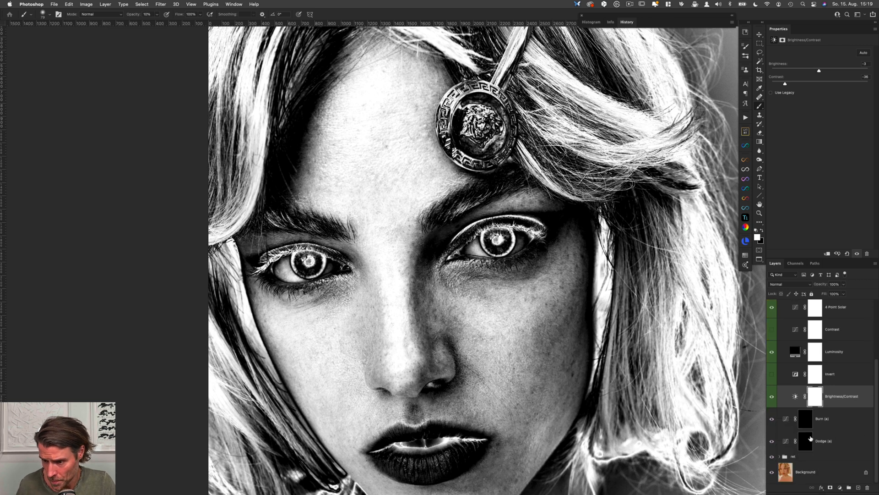
{"action": "left_click", "coordinate": [795, 439]}
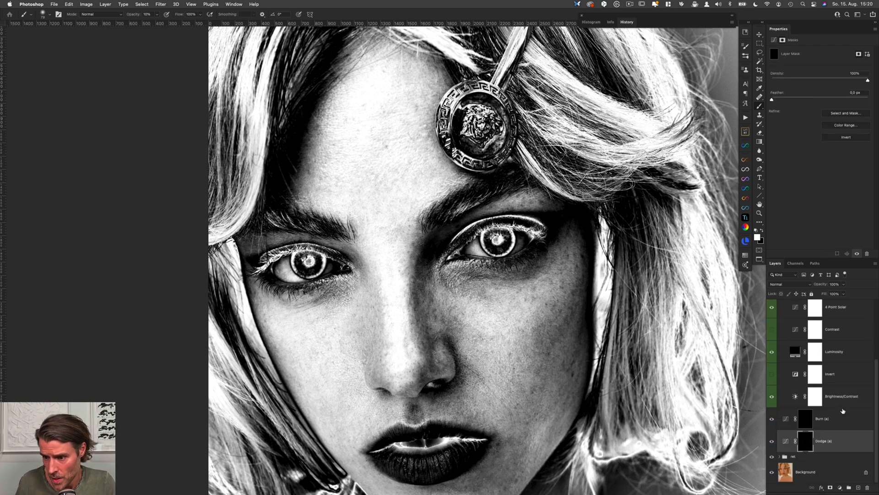
{"action": "left_click", "coordinate": [850, 399]}
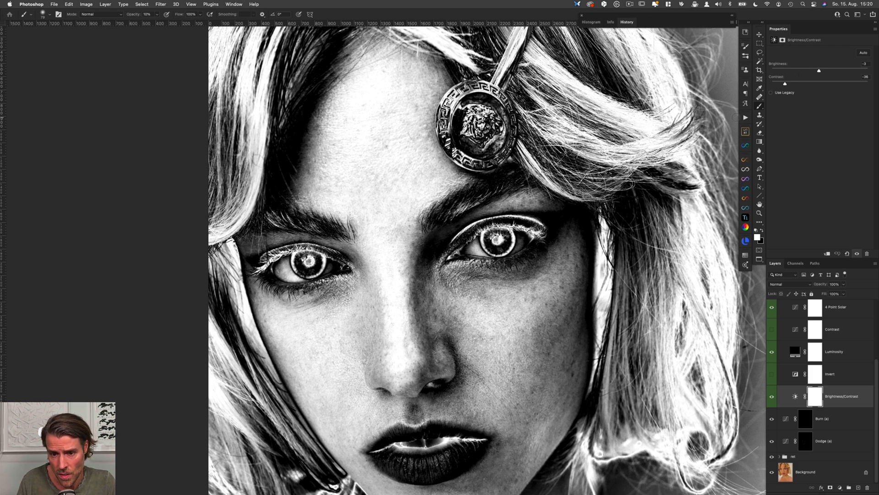
Smooth the shadow transition along the side of the nose bridge, alternating between the Dodge and Burn masks
{"action": "left_click", "coordinate": [838, 445]}
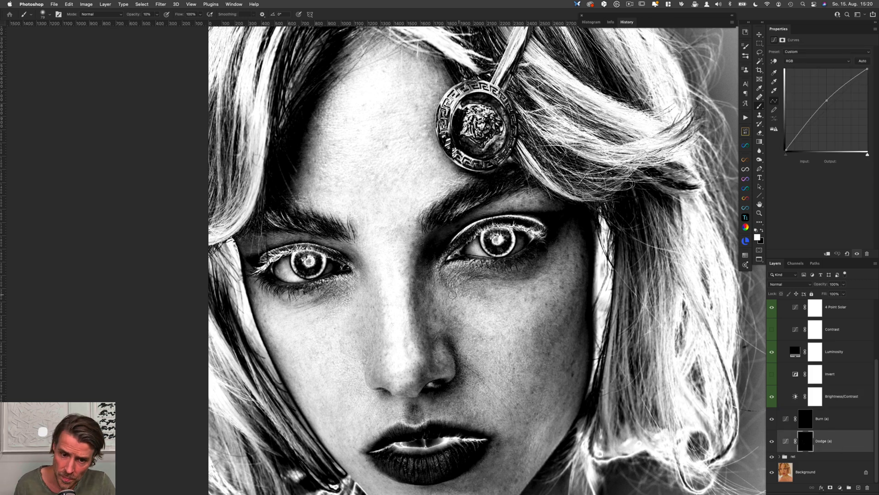
{"action": "left_click_drag", "start_coordinate": [439, 287], "coordinate": [423, 285]}
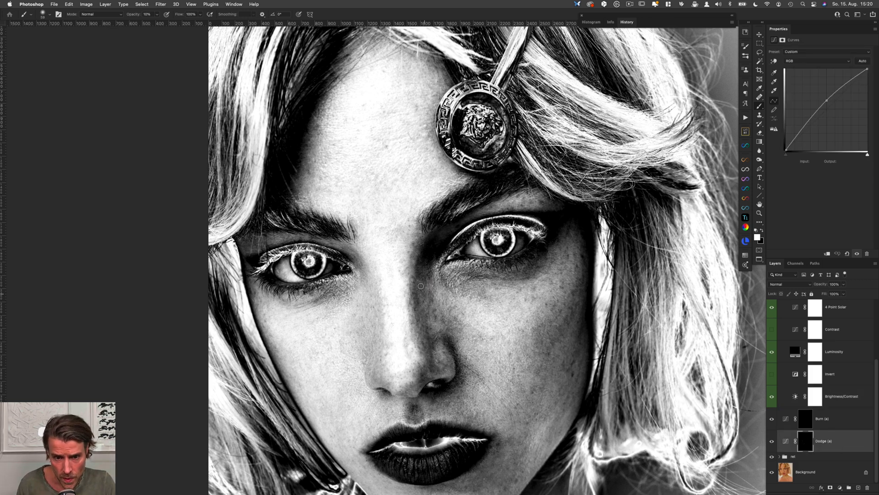
{"action": "key", "text": "alt+bracketright"}
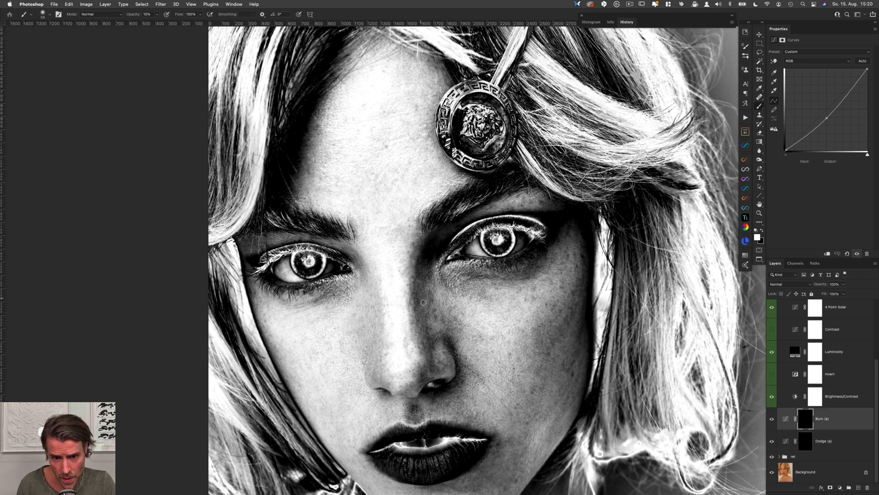
{"action": "key", "text": "alt+bracketleft"}
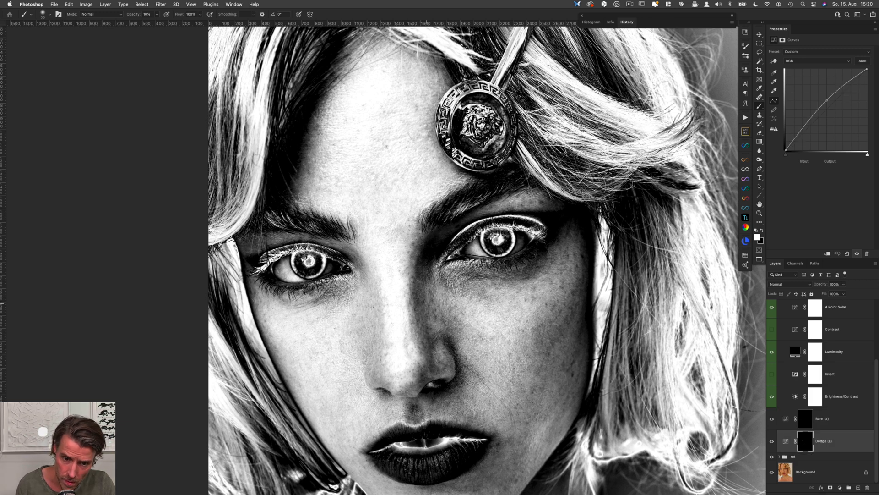
{"action": "key", "text": "alt+bracketright"}
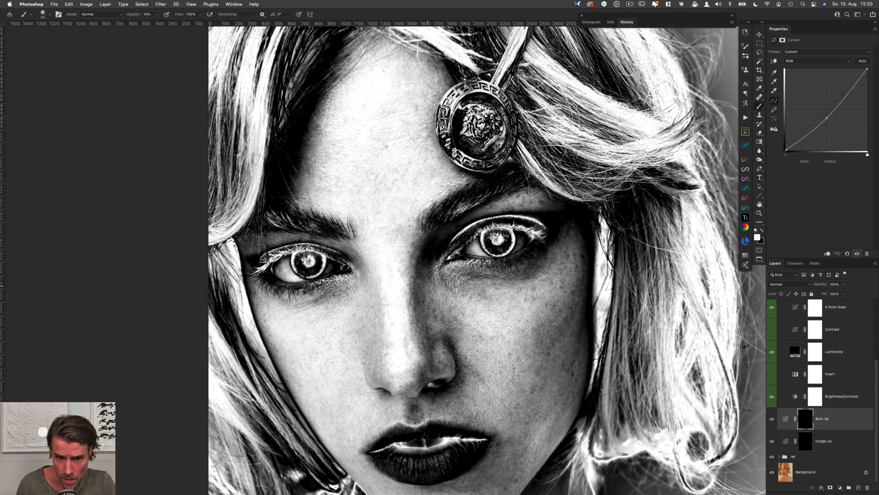
{"action": "key", "text": "alt+bracketleft"}
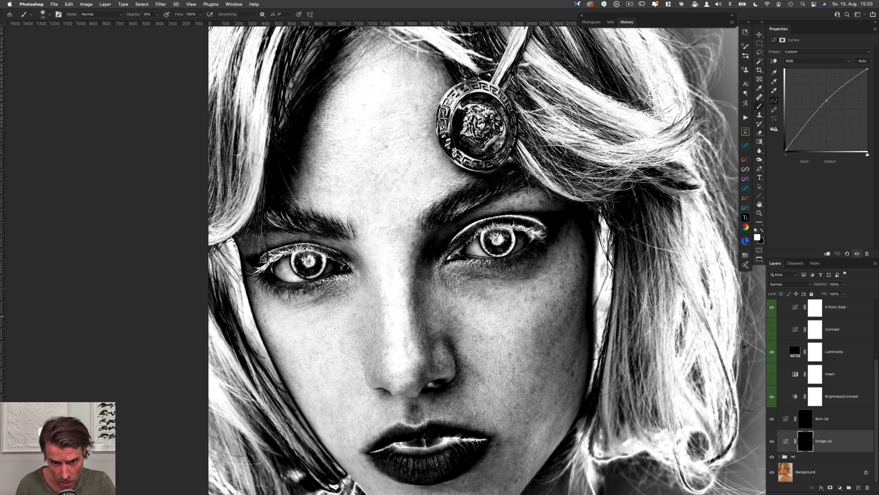
Even out small tonal spots where the side of the nose meets the cheek, alternating between the Burn and Dodge masks
{"action": "key", "text": "alt+bracketright"}
{"action": "key", "text": "alt+bracketleft"}
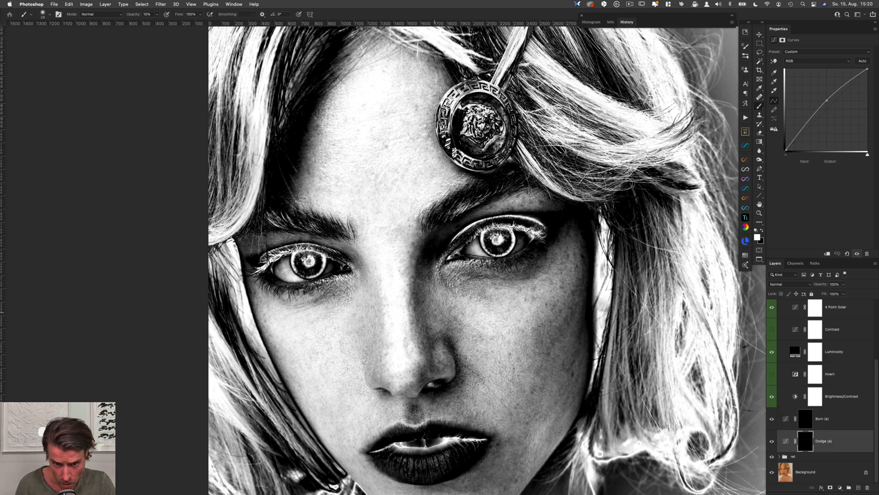
{"action": "key", "text": "alt+bracketright"}
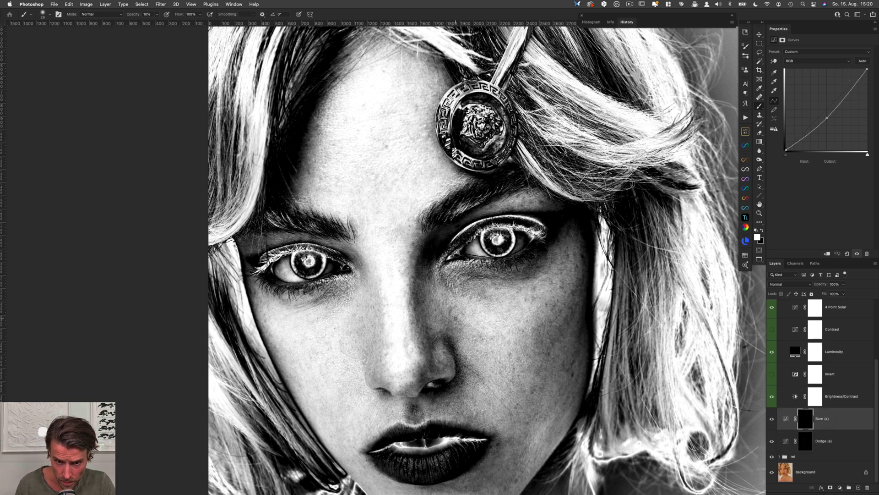
{"action": "key", "text": "alt+bracketleft"}
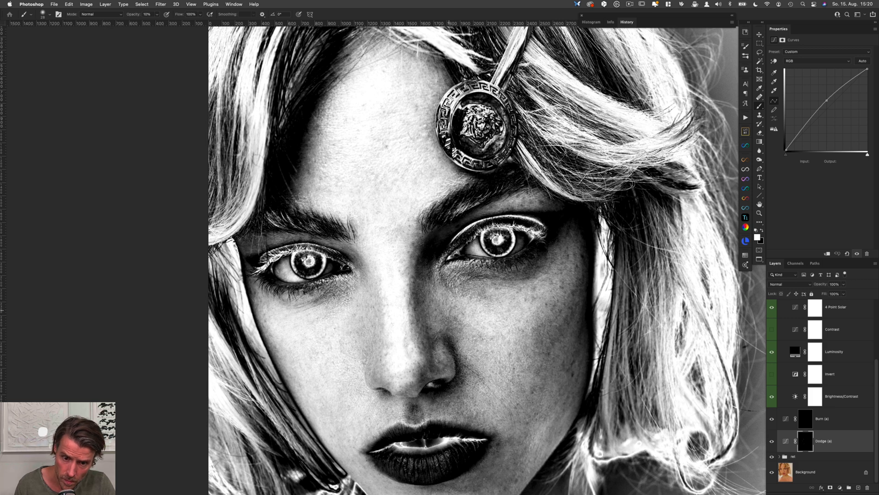
{"action": "key", "text": "alt+bracketright"}
{"action": "key", "text": "alt+bracketleft"}
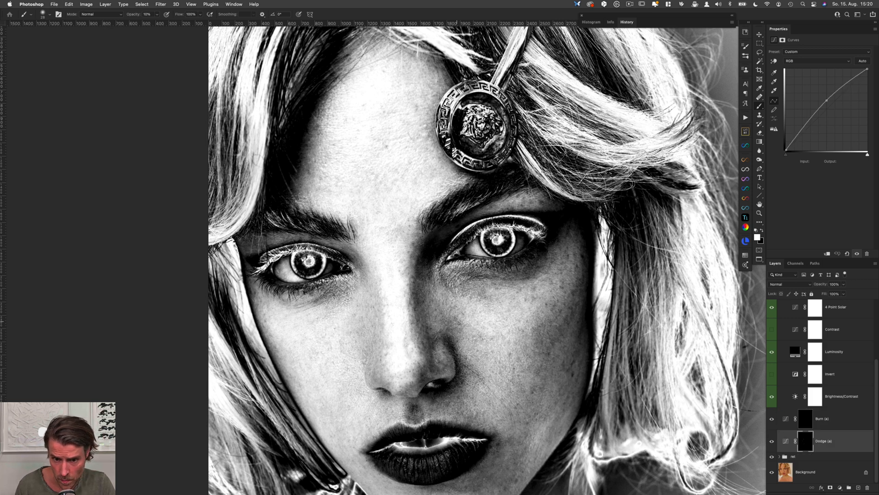
Even the inner cheek below the eye with a larger brush on the Dodge and Burn masks
{"action": "left_click_drag", "start_coordinate": [487, 290], "coordinate": [485, 316]}
{"action": "key", "text": "alt+bracketright"}
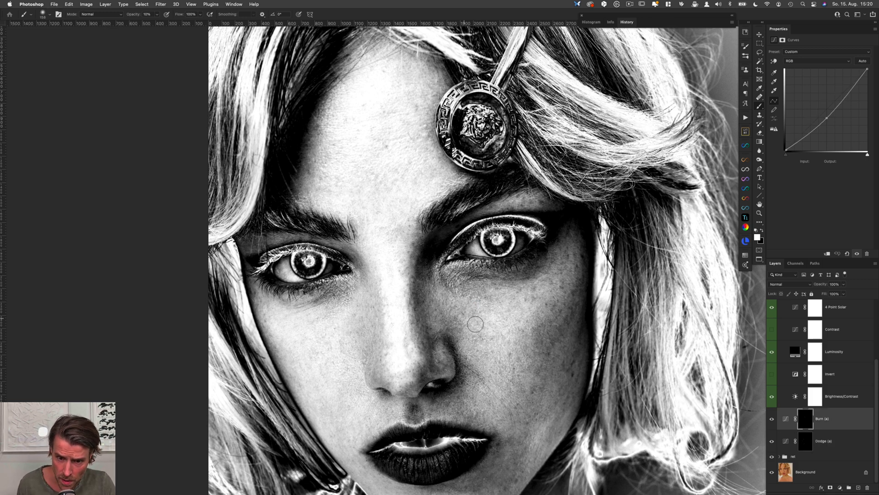
{"action": "left_click_drag", "start_coordinate": [474, 315], "coordinate": [480, 316]}
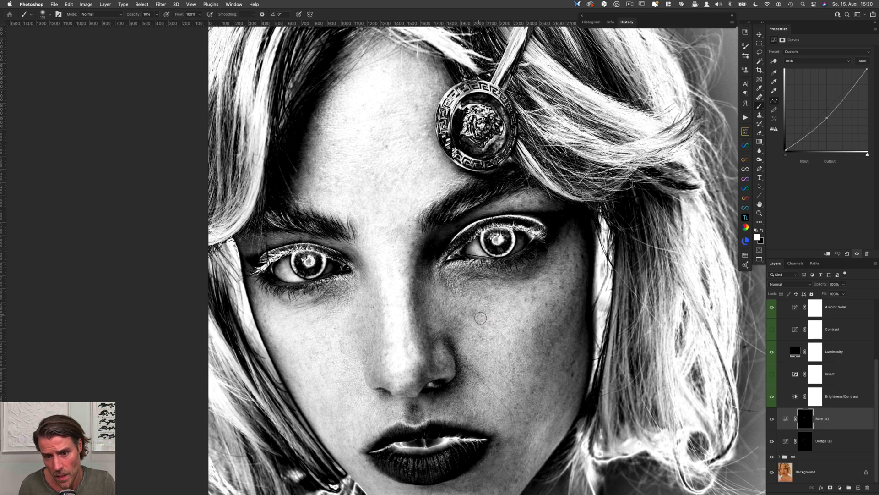
Refine the remaining uneven tones on the inner cheek beside the nose, alternating between the Burn and Dodge masks
{"action": "left_click_drag", "start_coordinate": [481, 315], "coordinate": [478, 312]}
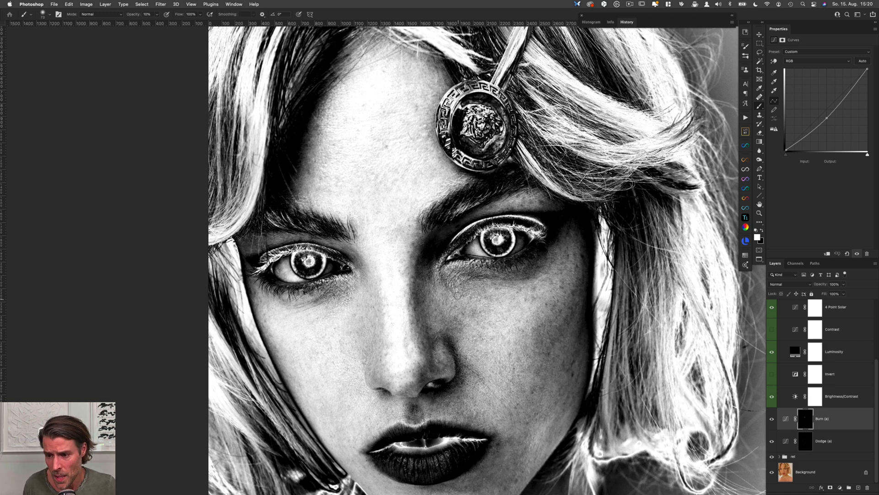
{"action": "key", "text": "alt+bracketleft"}
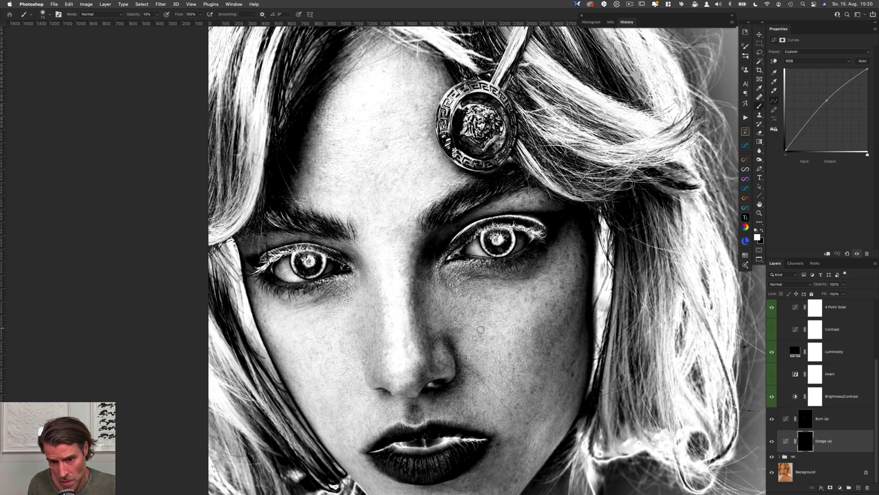
{"action": "key", "text": "alt+bracketright"}
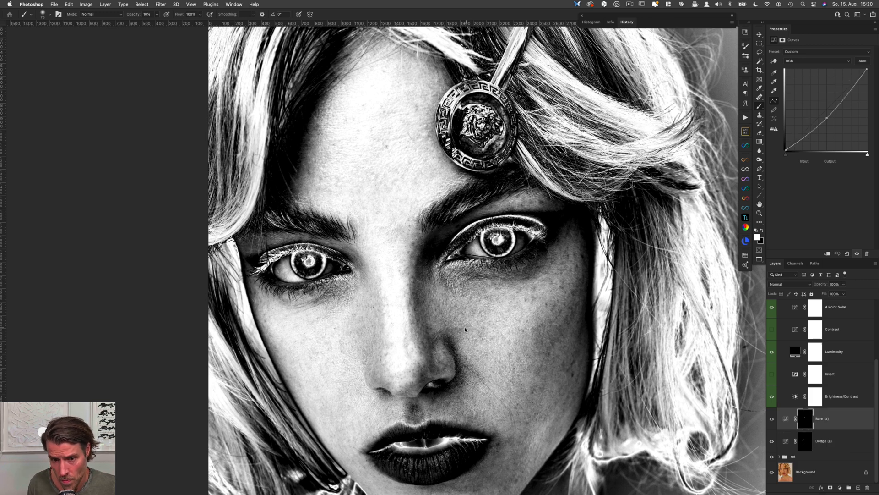
{"action": "key", "text": "alt+bracketleft"}
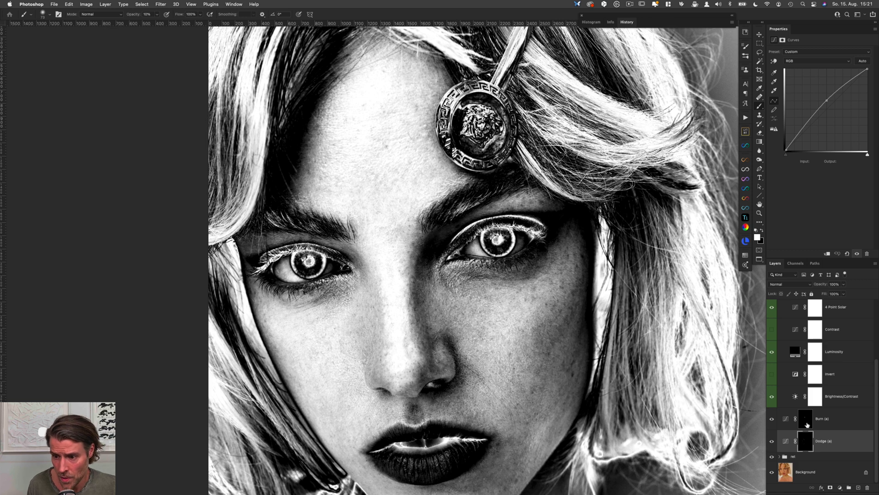
Display the Dodge and Burn masks on their own to check the painted strokes, and return to the image view
{"action": "left_click", "coordinate": [805, 440], "text": "alt"}
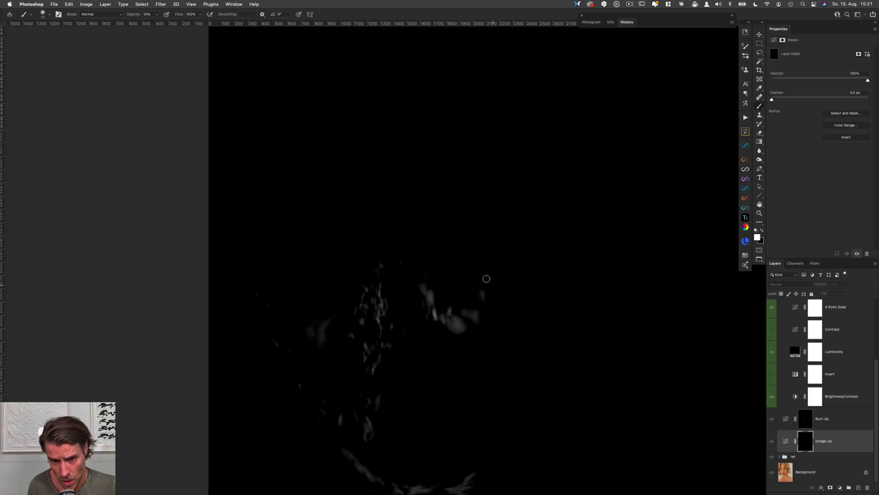
{"action": "left_click", "coordinate": [809, 420], "text": "alt"}
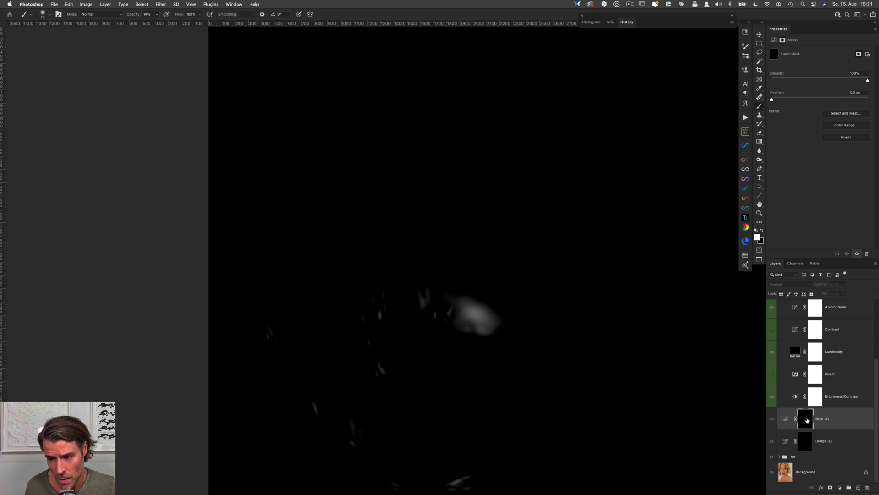
{"action": "left_click", "coordinate": [808, 420], "text": "alt"}
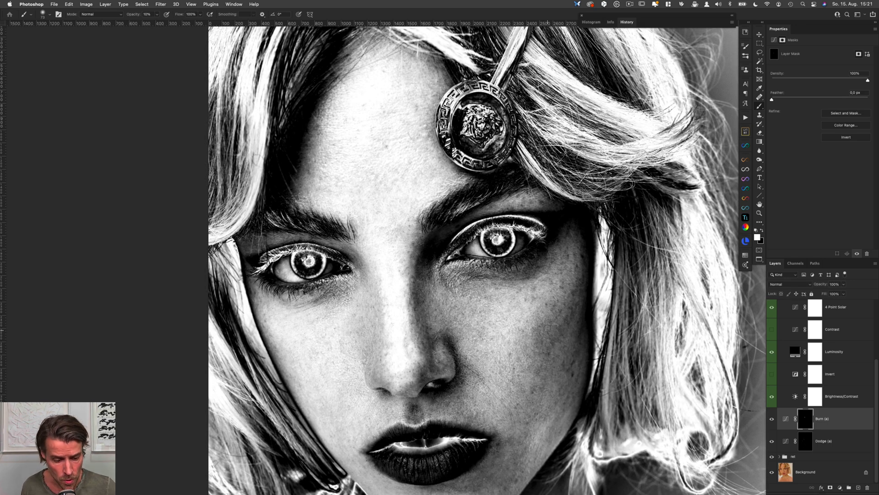
Reduce the brush to about 39 px and even the skin below the eye, alternating between the Dodge and Burn masks
{"action": "left_click_drag", "start_coordinate": [531, 286], "coordinate": [518, 286]}
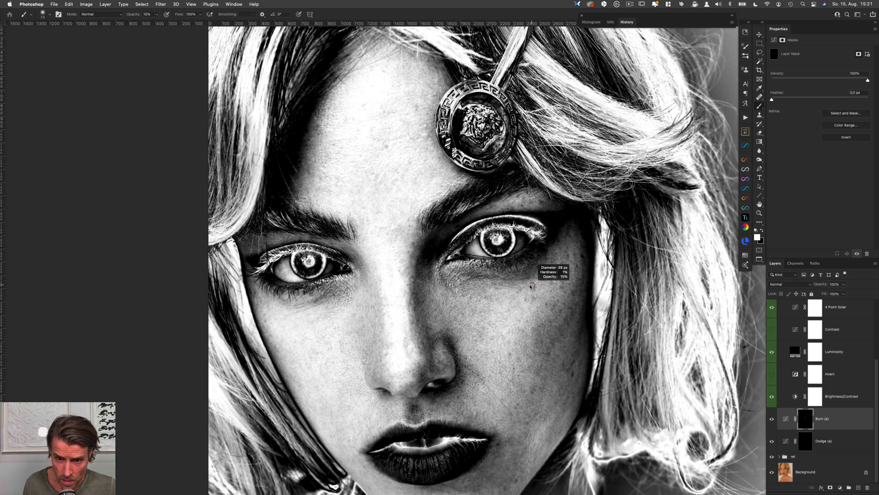
{"action": "key", "text": "alt+bracketleft"}
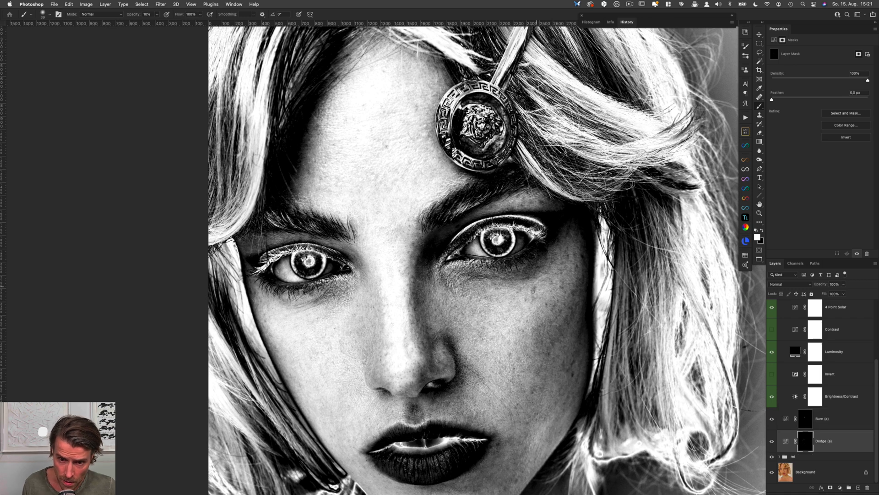
{"action": "key", "text": "alt+bracketright"}
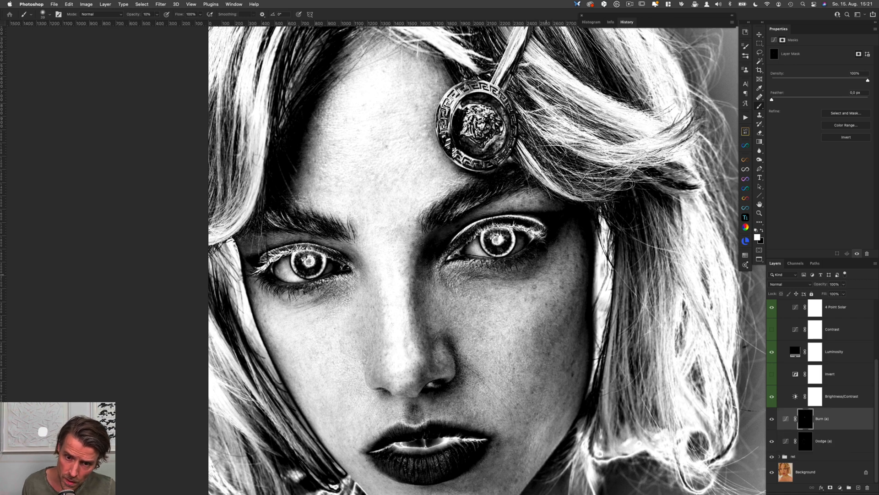
{"action": "key", "text": "alt+bracketleft"}
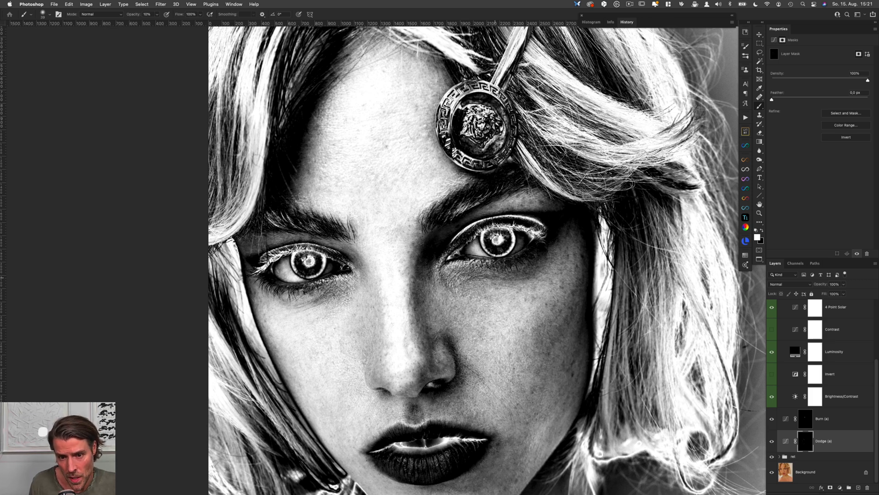
{"action": "key", "text": "alt+bracketright"}
{"action": "key", "text": "alt+bracketleft"}
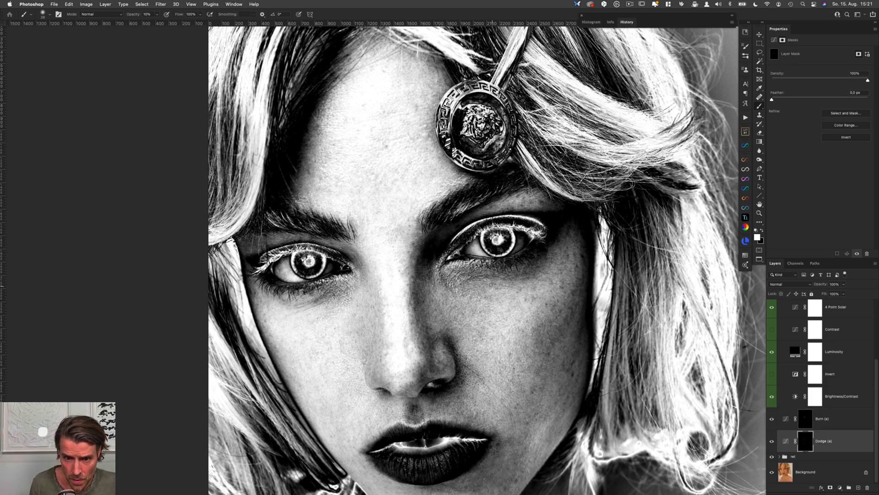
{"action": "key", "text": "alt+bracketright"}
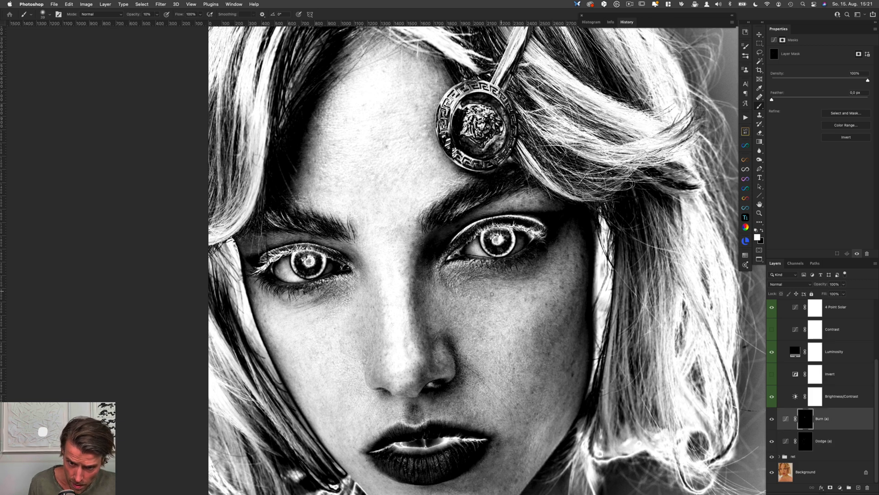
{"action": "key", "text": "alt+bracketleft"}
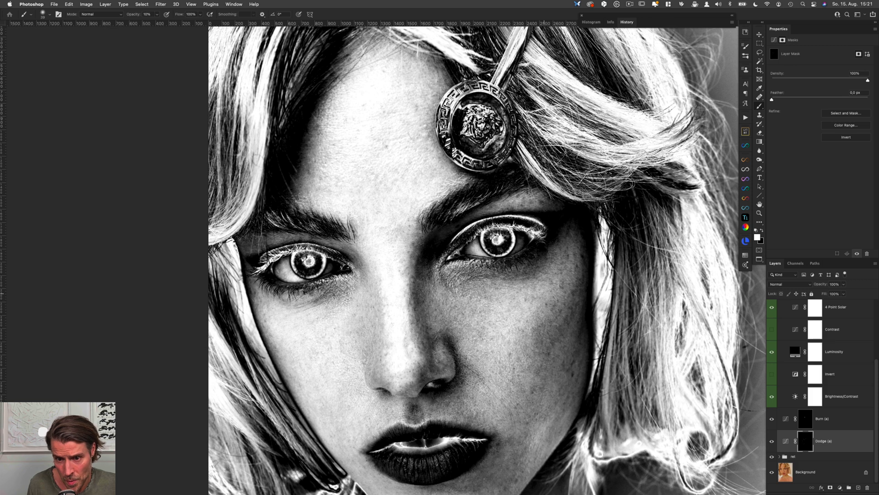
Even small spots on the outer cheek and beside the outer eye corner, alternating between the Burn and Dodge masks
{"action": "key", "text": "alt+bracketright"}
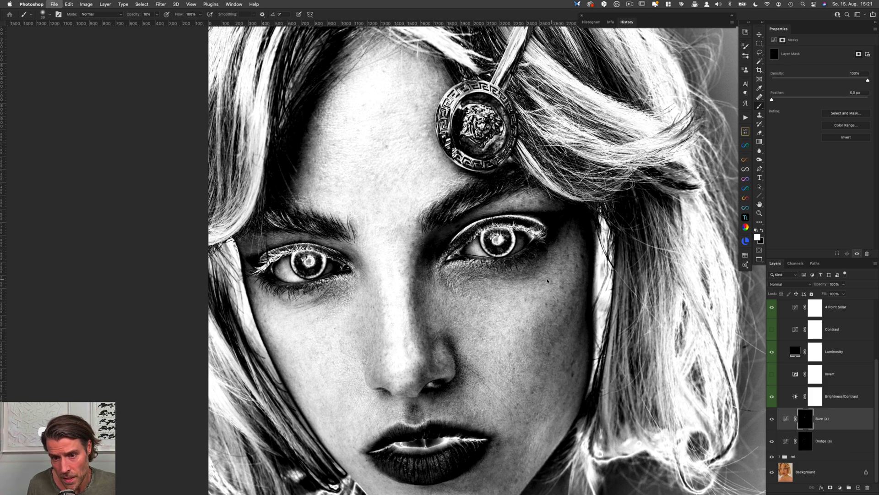
{"action": "key", "text": "alt+bracketleft"}
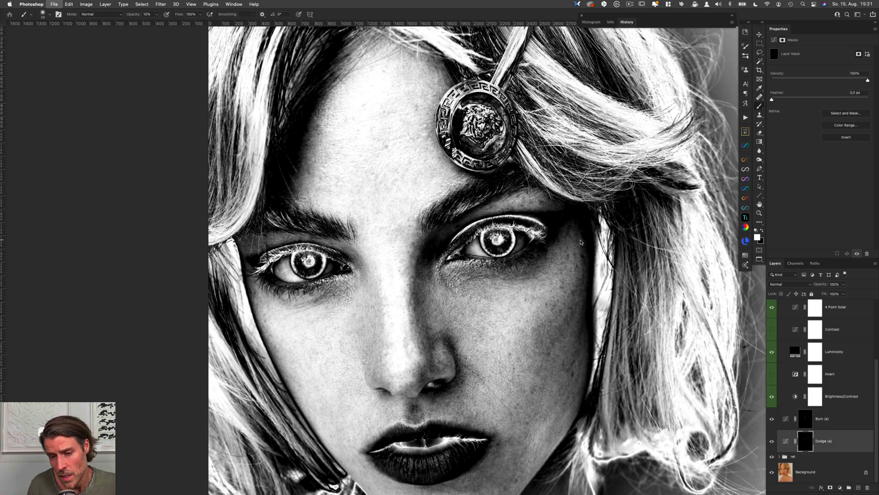
{"action": "key", "text": "alt+bracketright"}
{"action": "key", "text": "alt+bracketleft"}
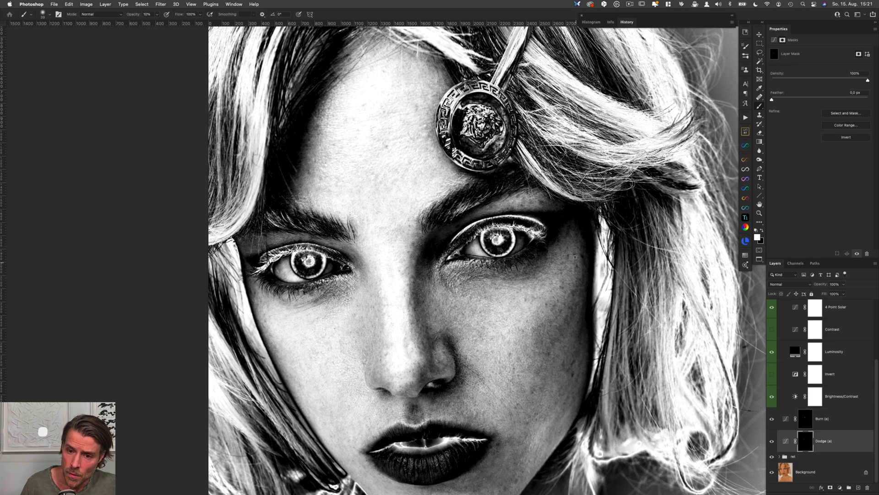
{"action": "key", "text": "alt+bracketright"}
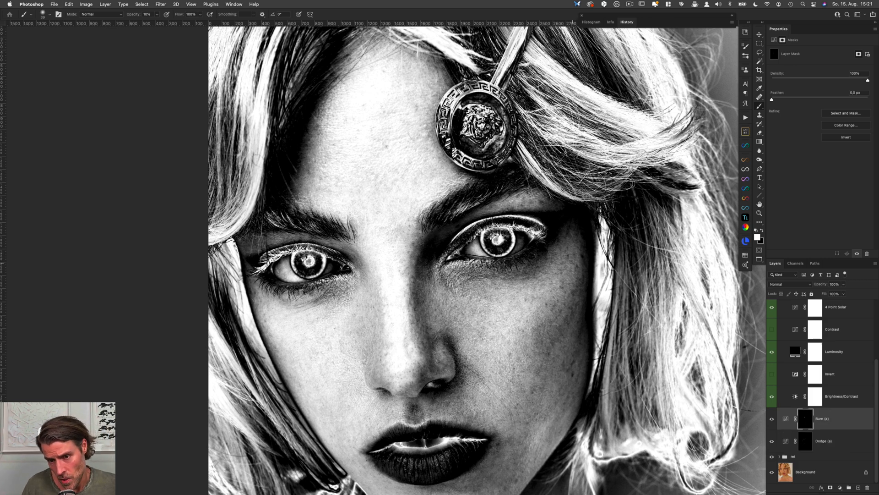
{"action": "key", "text": "alt+bracketleft"}
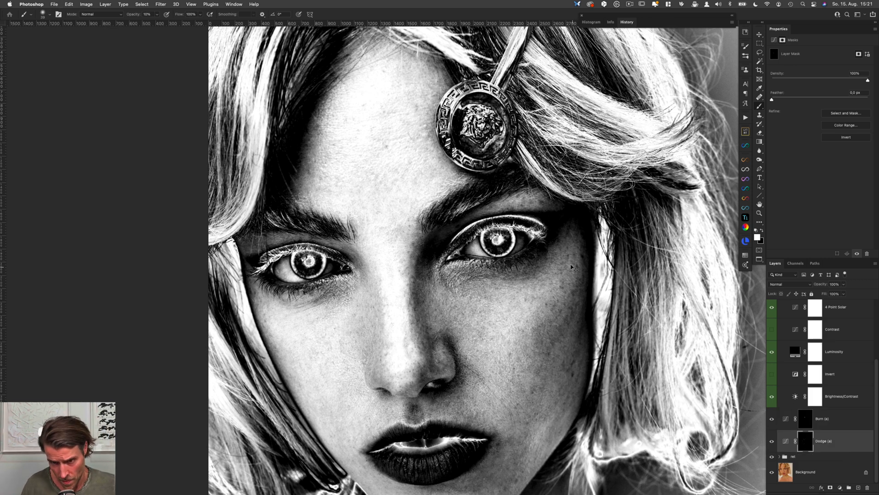
{"action": "key", "text": "alt+bracketright"}
{"action": "key", "text": "alt+bracketleft"}
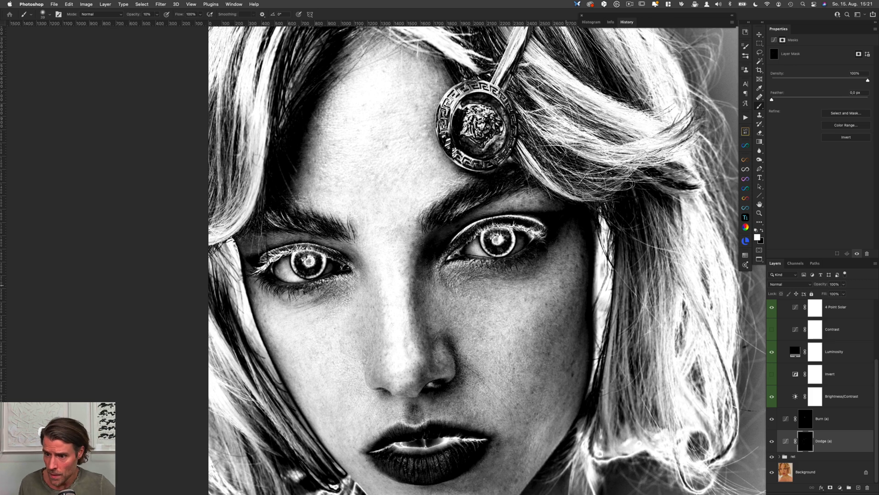
Collapse and hide the help layers group to show the portrait in color
{"action": "left_click_drag", "start_coordinate": [876, 370], "coordinate": [876, 314]}
{"action": "left_click", "coordinate": [820, 337]}
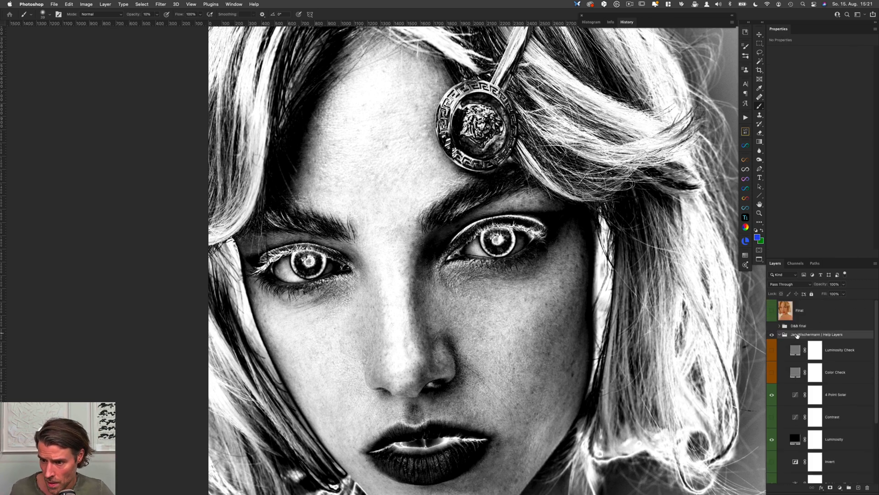
{"action": "left_click", "coordinate": [780, 335]}
{"action": "key", "text": "super+comma"}
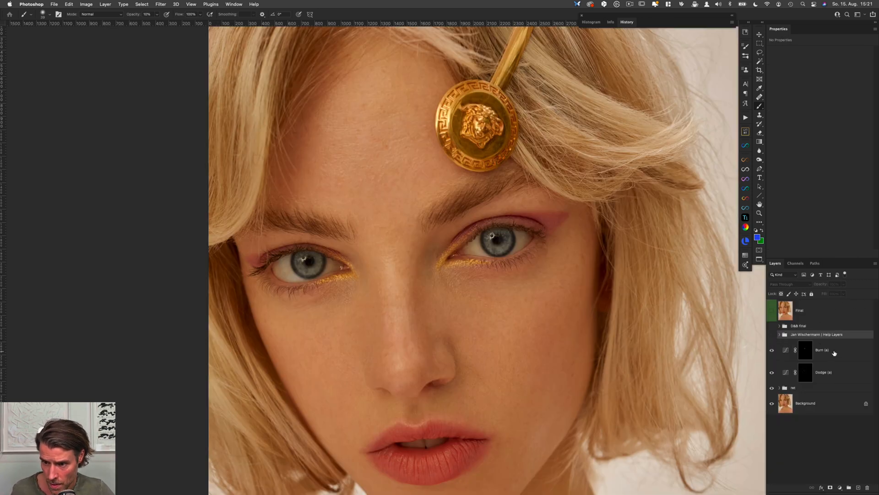
Select the Burn and Dodge layers together and toggle their visibility to compare the skin before and after
{"action": "left_click", "coordinate": [832, 350]}
{"action": "left_click", "coordinate": [841, 369], "text": "shift"}
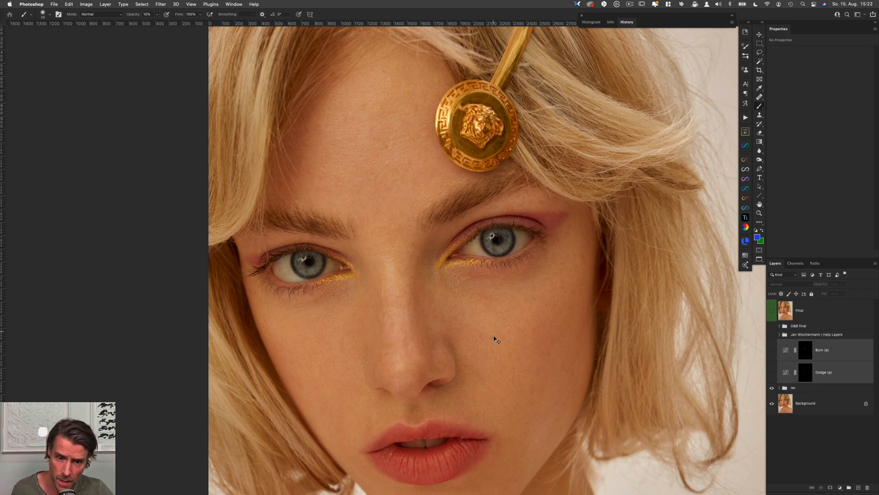
{"action": "key", "text": "super+comma"}
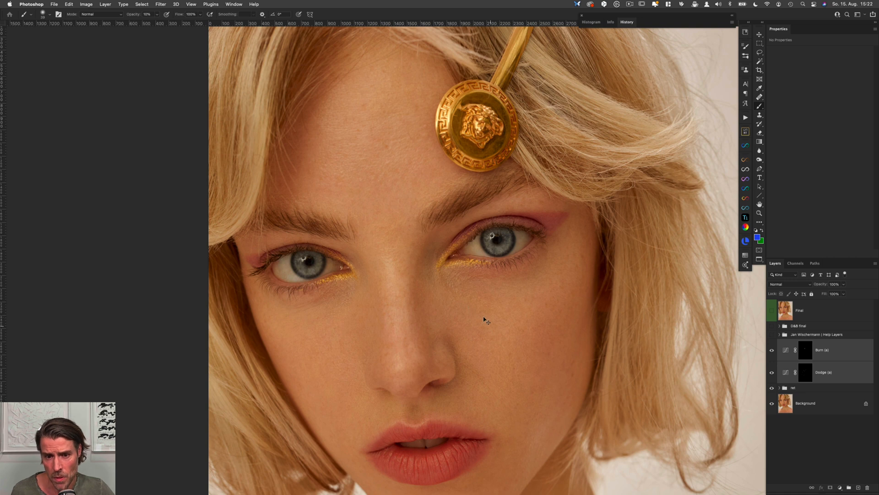
{"action": "key", "text": "super+comma"}
{"action": "key", "text": "super+comma"}
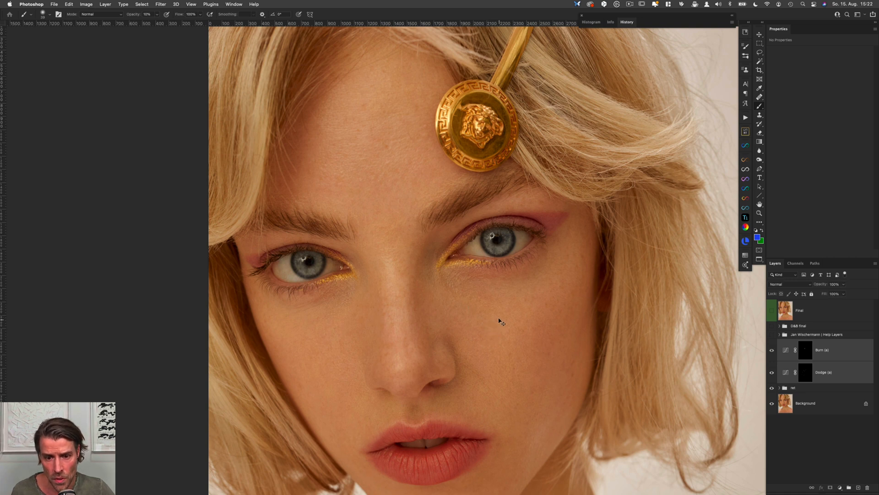
Weaken the large cheek patch on the isolated Burn mask with a larger black brush at 30% opacity, and return to the image view
{"action": "left_click", "coordinate": [807, 352]}
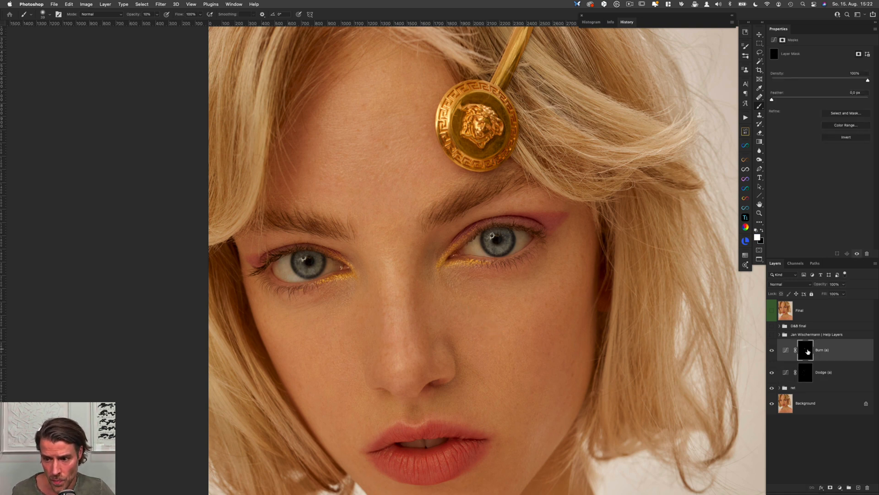
{"action": "left_click", "coordinate": [808, 352], "text": "alt"}
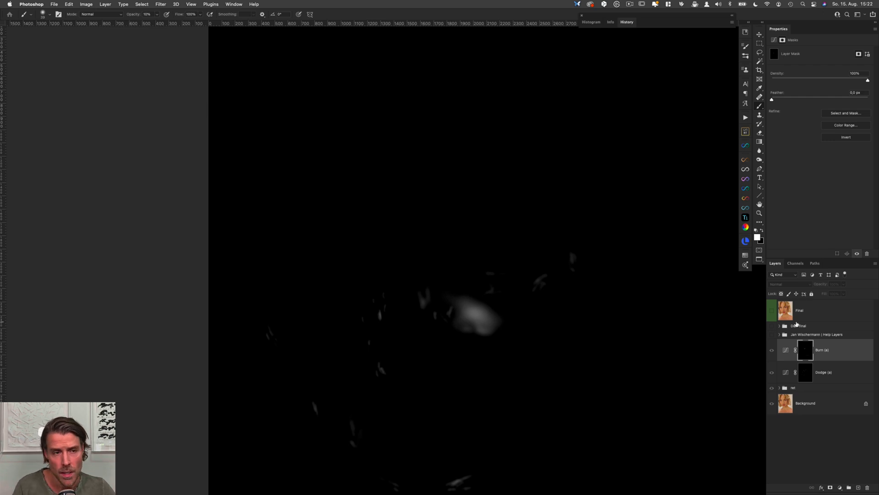
{"action": "mouse_move", "coordinate": [489, 278]}
{"action": "left_mouse_down"}
{"action": "mouse_move", "coordinate": [508, 281]}
{"action": "mouse_move", "coordinate": [487, 290]}
{"action": "mouse_move", "coordinate": [477, 314]}
{"action": "left_mouse_up"}
{"action": "key", "text": "x"}
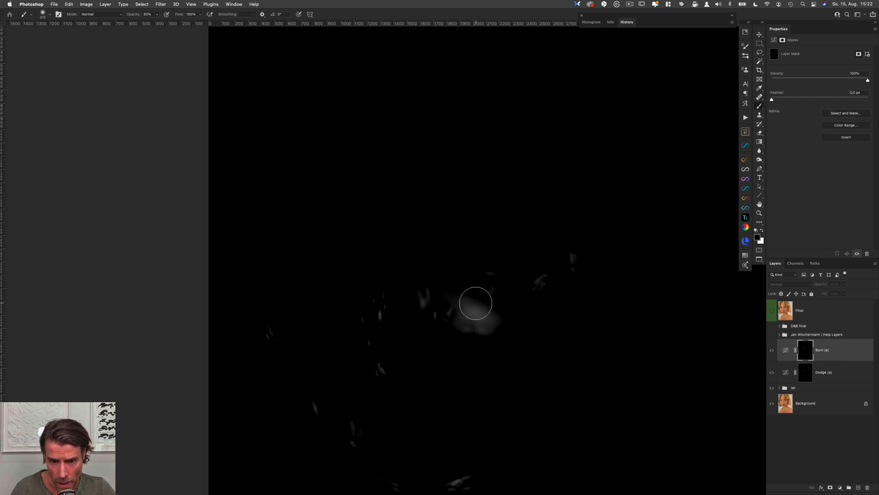
{"action": "left_click", "coordinate": [809, 352], "text": "alt"}
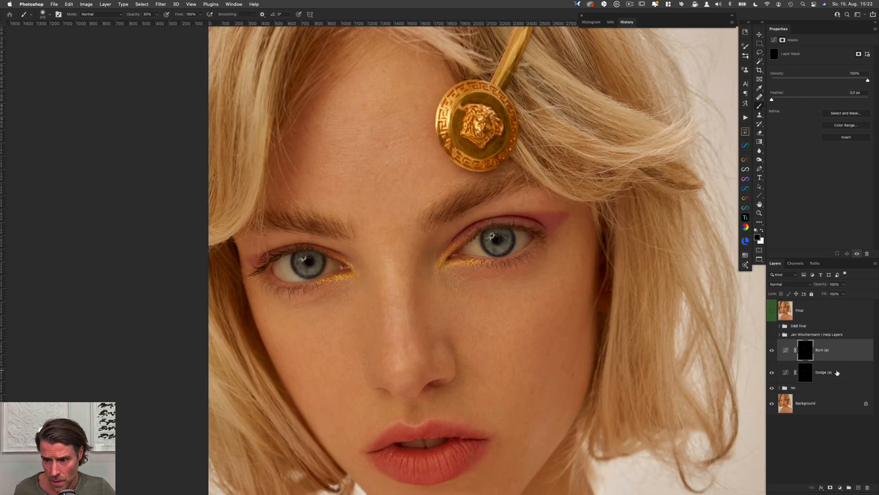
Compare the portrait with and without the combined Burn and Dodge layers after softening the cheek burn
{"action": "left_click", "coordinate": [838, 373], "text": "shift"}
{"action": "key", "text": "super+comma"}
{"action": "key", "text": "super+comma"}
{"action": "key", "text": "super+comma"}
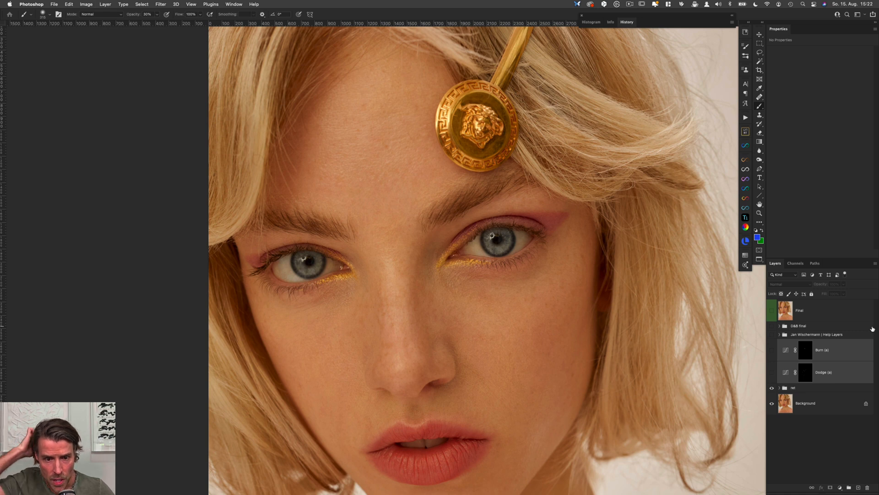
{"action": "key", "text": "super+comma"}
{"action": "key", "text": "super+comma"}
{"action": "key", "text": "super+comma"}
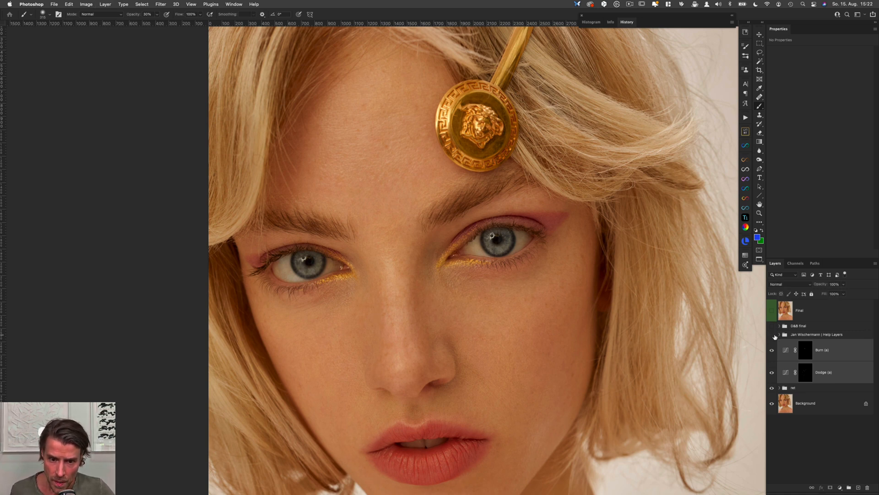
Hide both the Burn and Dodge curve layers, with the whole face and shoulders in view
{"action": "left_click_drag", "start_coordinate": [622, 419], "coordinate": [615, 337]}
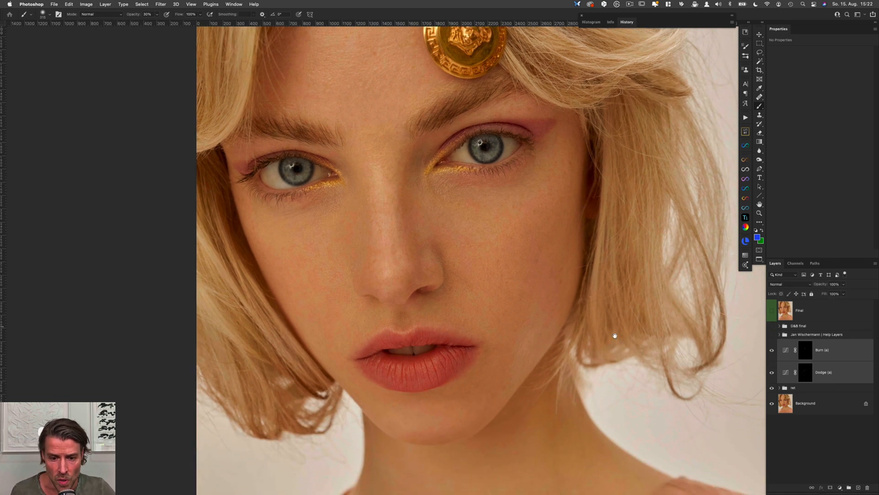
{"action": "left_click_drag", "start_coordinate": [620, 414], "coordinate": [626, 351]}
{"action": "scroll", "coordinate": [621, 355], "scroll_direction": "down", "scroll_amount": 2}
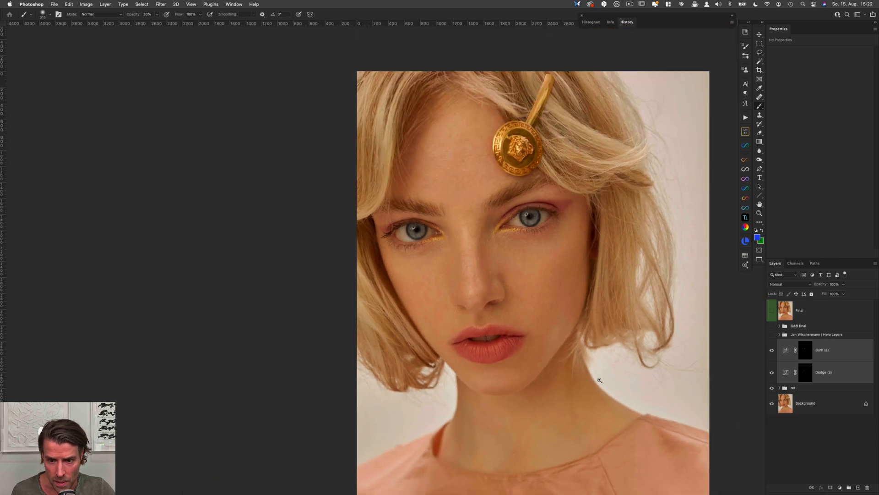
{"action": "scroll", "coordinate": [626, 372], "scroll_direction": "right", "scroll_amount": 2}
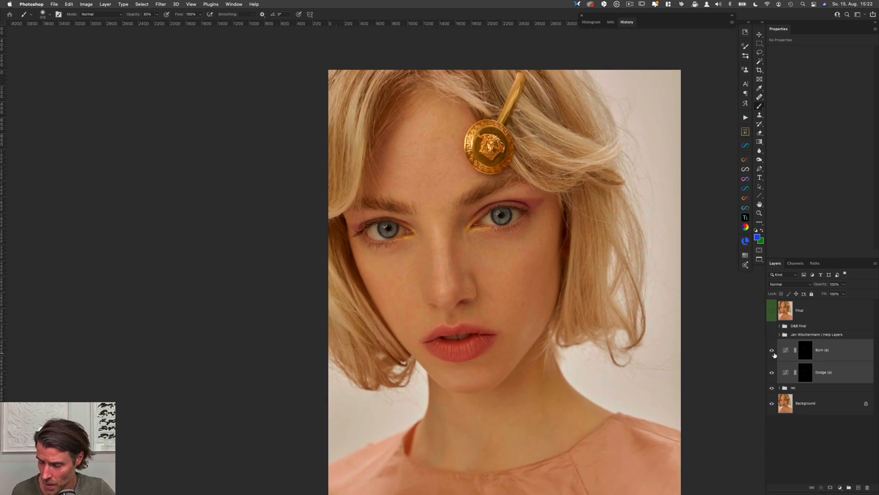
{"action": "left_click_drag", "start_coordinate": [774, 352], "coordinate": [775, 366]}
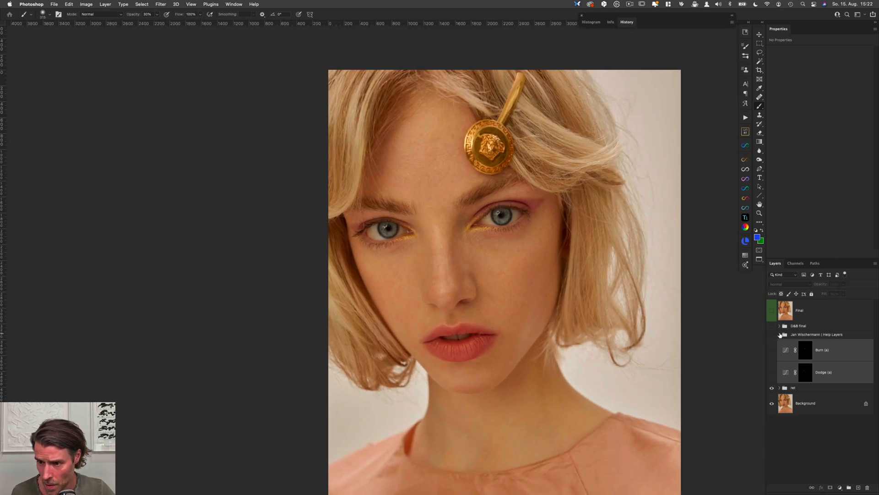
Show and expand the D&B Final group, and inspect its Dodge (a) and Burn (a) masks on their own
{"action": "left_click", "coordinate": [772, 327]}
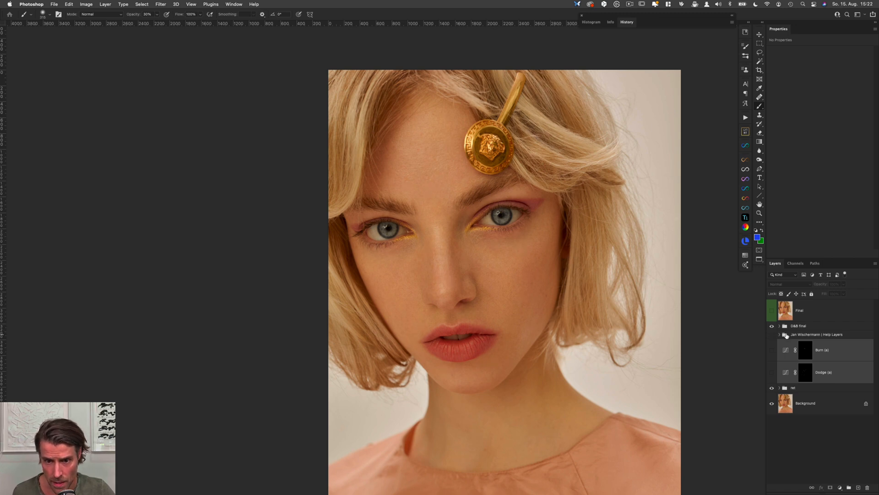
{"action": "left_click", "coordinate": [780, 326]}
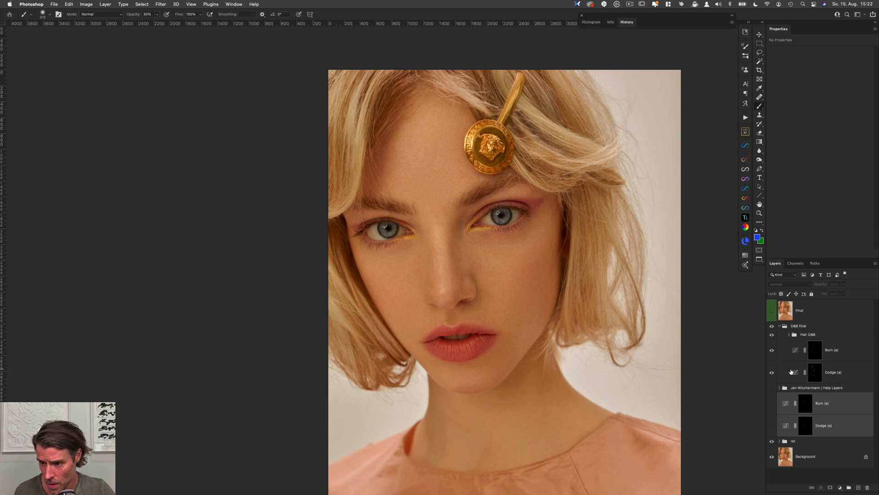
{"action": "left_click", "coordinate": [820, 376]}
{"action": "left_click", "coordinate": [814, 375], "text": "alt"}
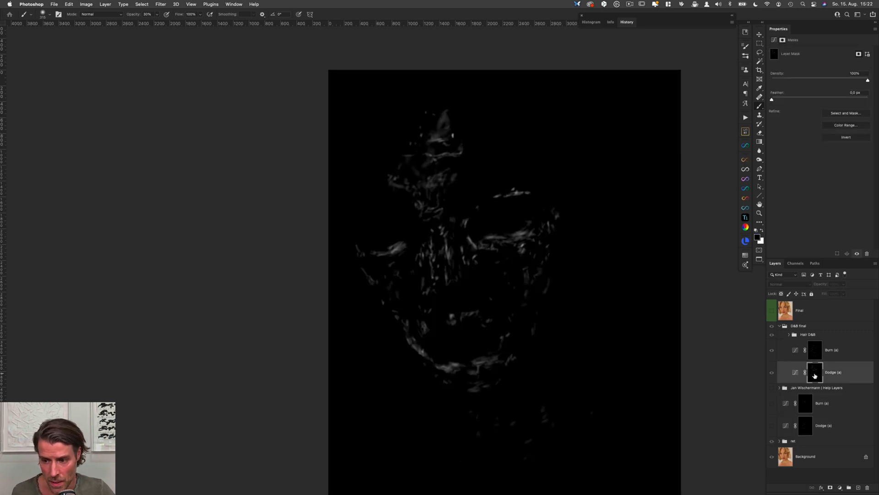
{"action": "left_click", "coordinate": [817, 352]}
{"action": "left_click", "coordinate": [816, 352], "text": "alt"}
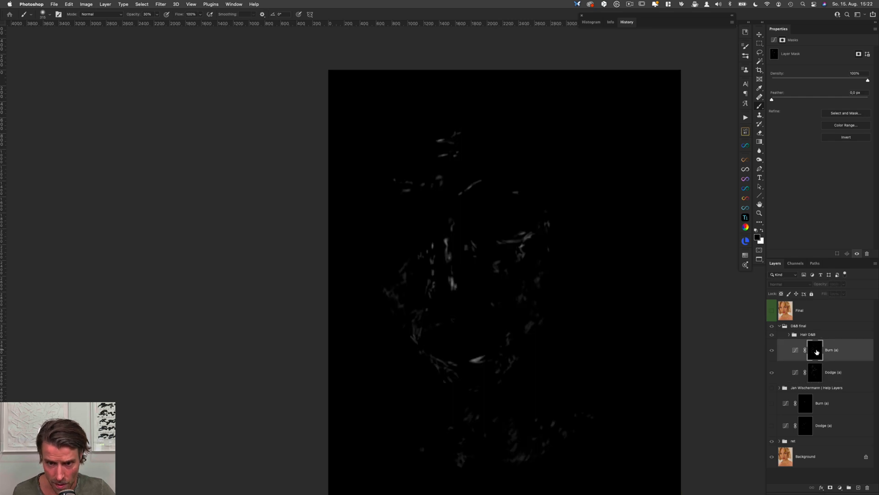
{"action": "left_click", "coordinate": [817, 353], "text": "alt"}
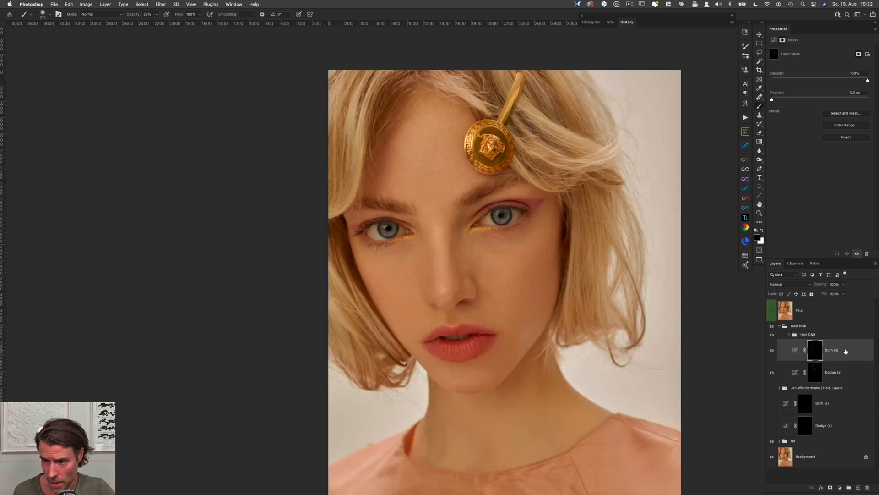
Expand the Hair D&B group and inspect its Burn b and Dodge b masks on their own
{"action": "left_click", "coordinate": [837, 352]}
{"action": "left_click", "coordinate": [792, 336]}
{"action": "left_click", "coordinate": [790, 335]}
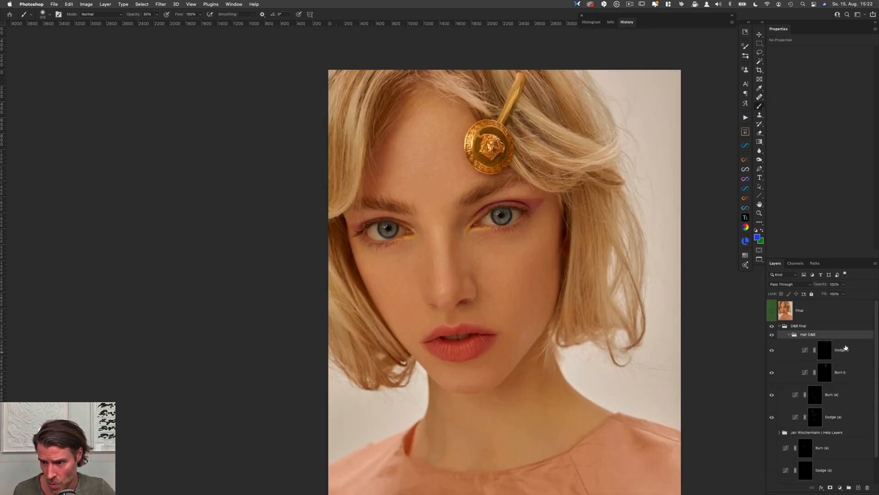
{"action": "left_click", "coordinate": [826, 369], "text": "alt"}
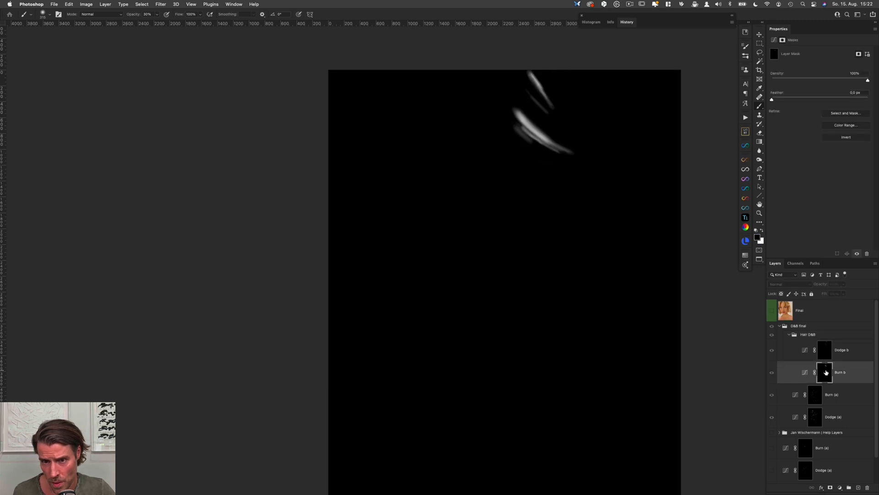
{"action": "left_click", "coordinate": [825, 370], "text": "alt"}
{"action": "left_click", "coordinate": [824, 348], "text": "alt"}
{"action": "left_click", "coordinate": [823, 348], "text": "alt"}
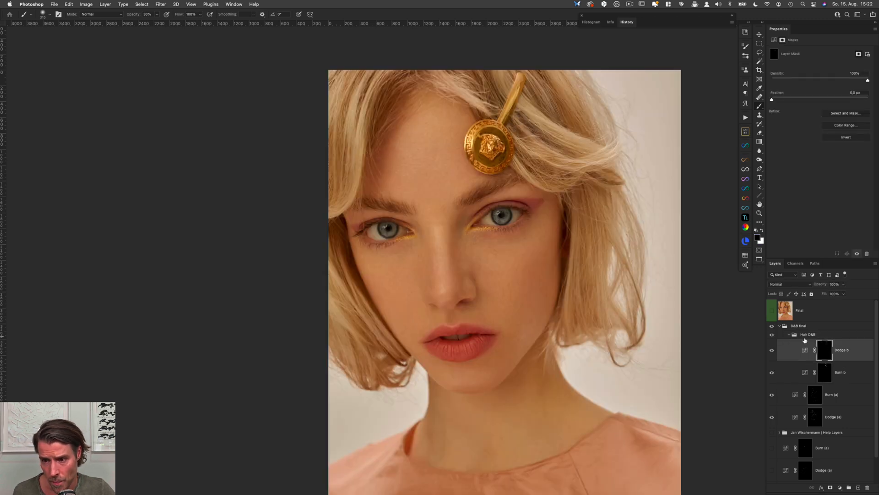
Collapse the Hair D&B and D&B Final groups and compare the portrait with and without D&B Final
{"action": "left_click", "coordinate": [789, 334]}
{"action": "key", "text": "super+comma"}
{"action": "key", "text": "super+comma"}
{"action": "key", "text": "super+comma"}
{"action": "key", "text": "super+comma"}
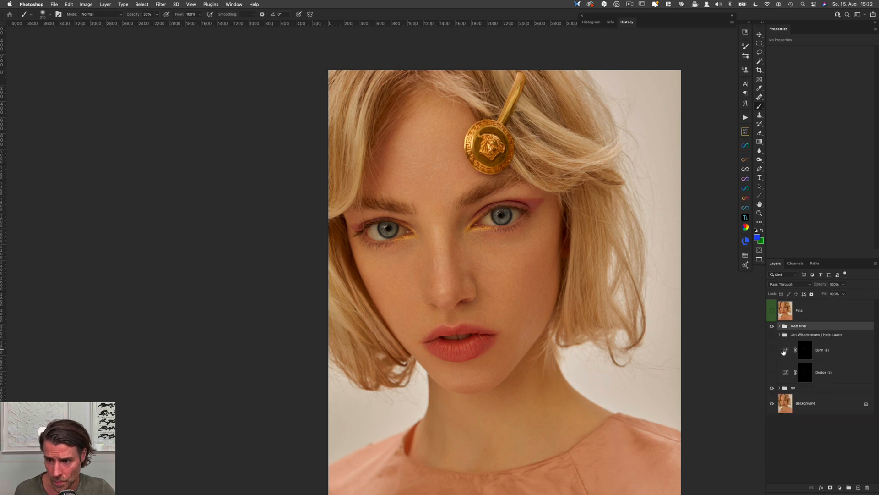
{"action": "left_click", "coordinate": [780, 325]}
Temporarily show the Final layer to review the finished blonde portrait, and hide it again
{"action": "left_click", "coordinate": [771, 312]}
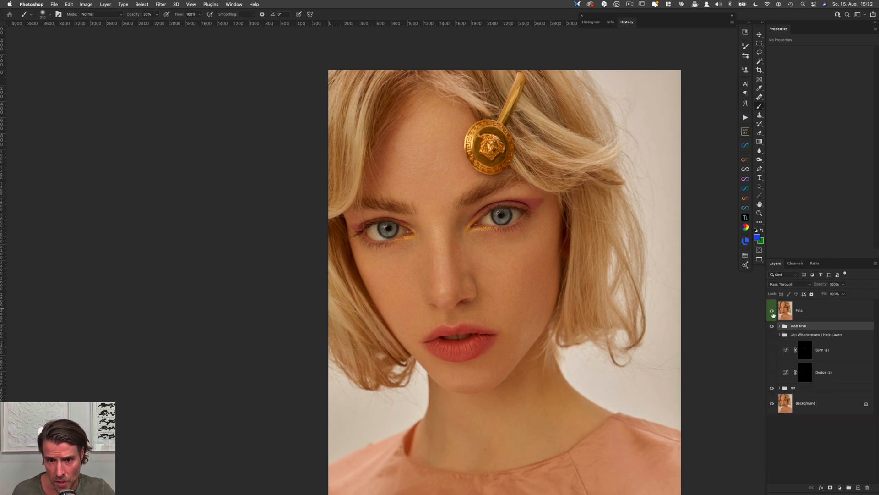
{"action": "left_click_drag", "start_coordinate": [561, 352], "coordinate": [478, 336]}
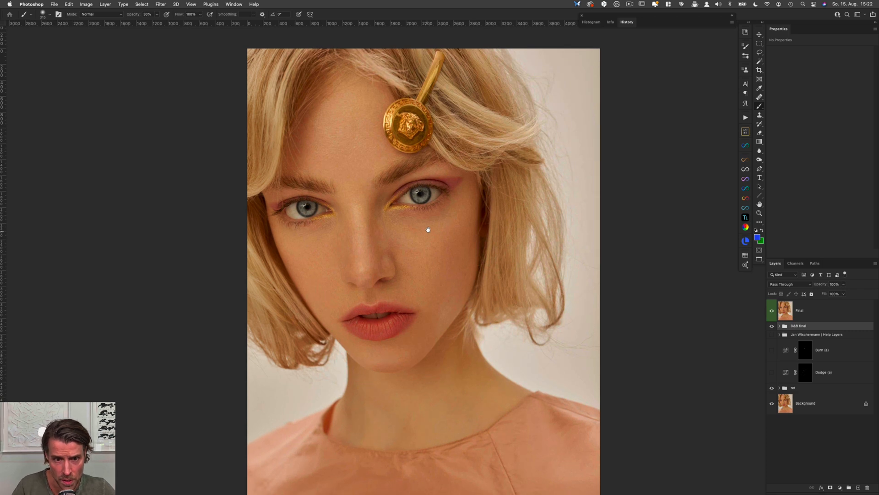
{"action": "left_click", "coordinate": [809, 309]}
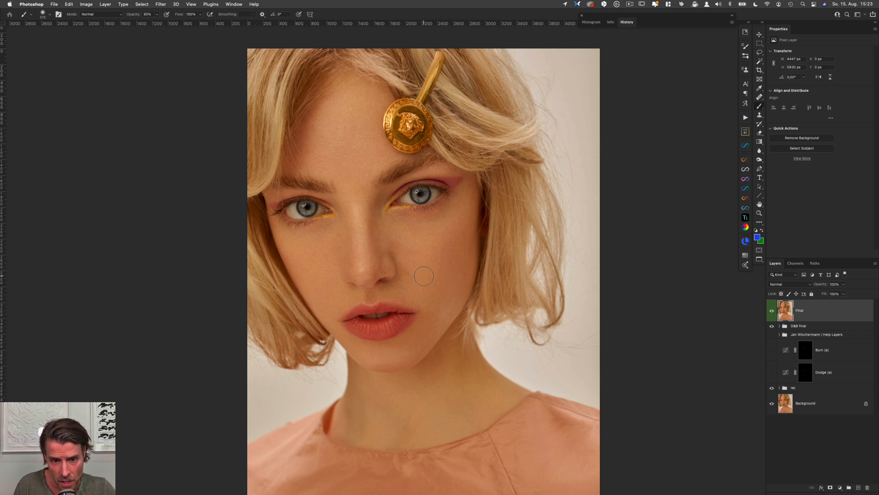
{"action": "left_click", "coordinate": [772, 312]}
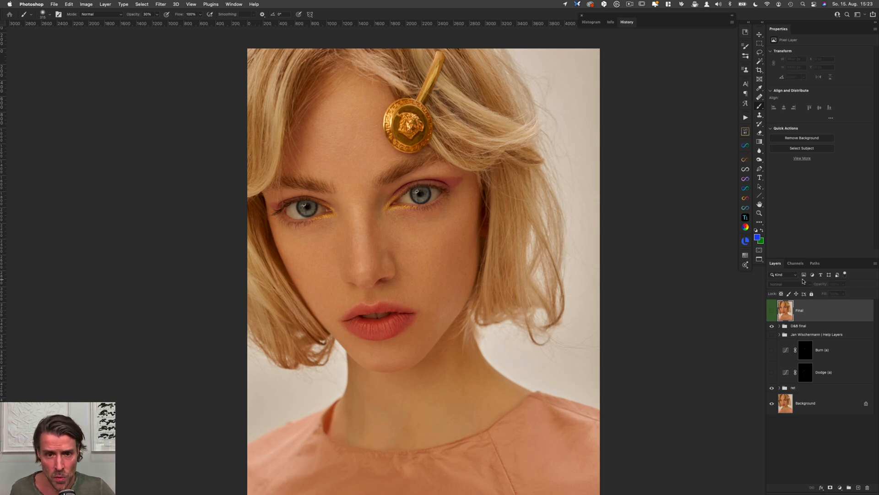
In the close-up with red eye makeup, show and expand the ret group with its inner layers hidden, and select LIQ
{"action": "key", "text": "ctrl+Tab"}
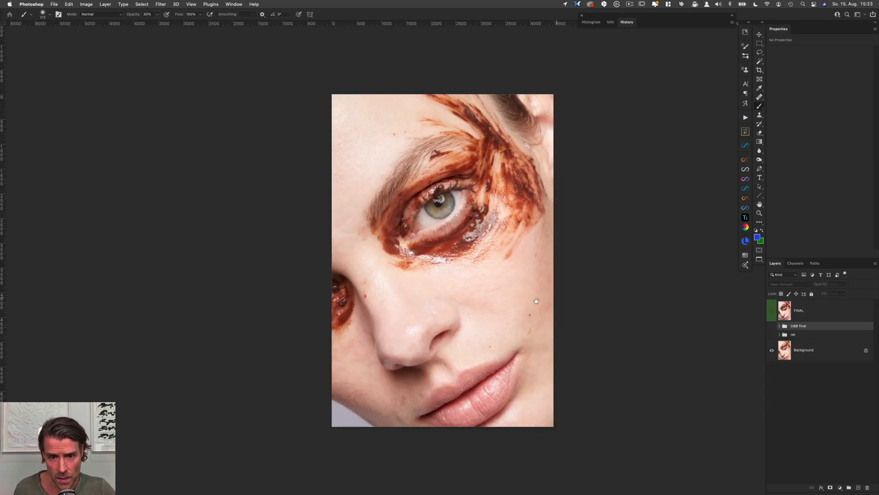
{"action": "left_click", "coordinate": [501, 258]}
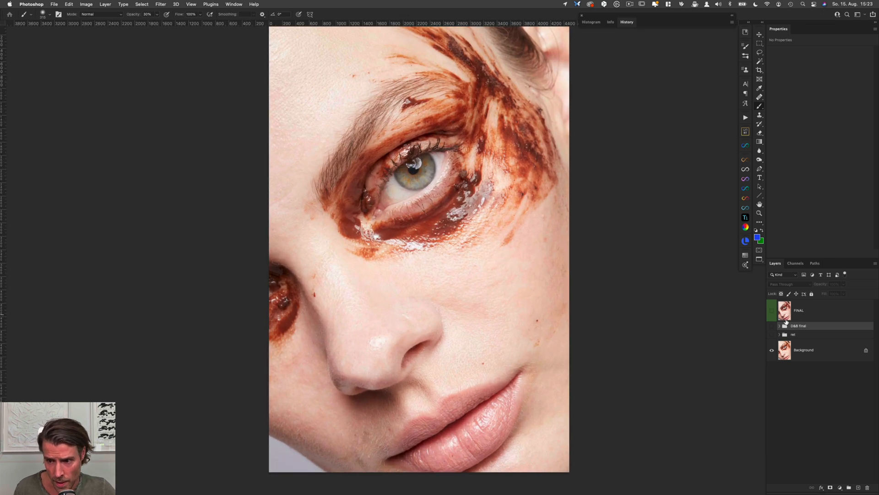
{"action": "left_click", "coordinate": [802, 336]}
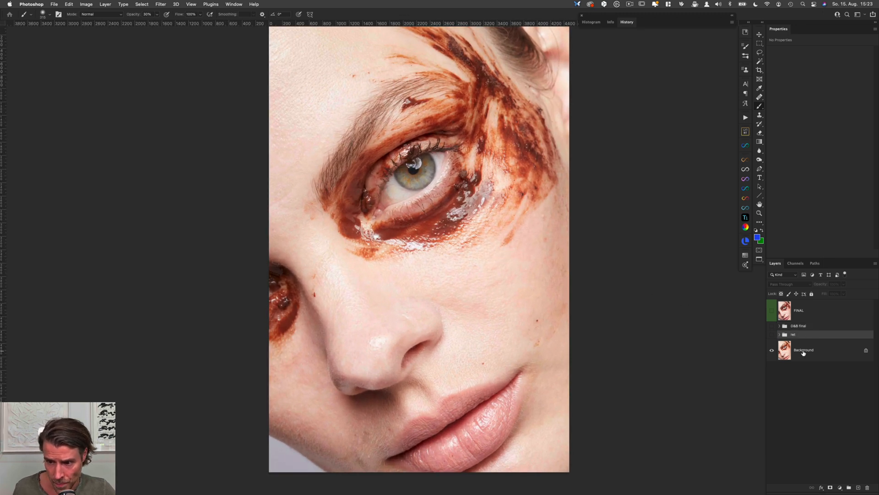
{"action": "left_click", "coordinate": [777, 335]}
{"action": "left_click_drag", "start_coordinate": [772, 350], "coordinate": [772, 417]}
{"action": "left_click", "coordinate": [806, 417]}
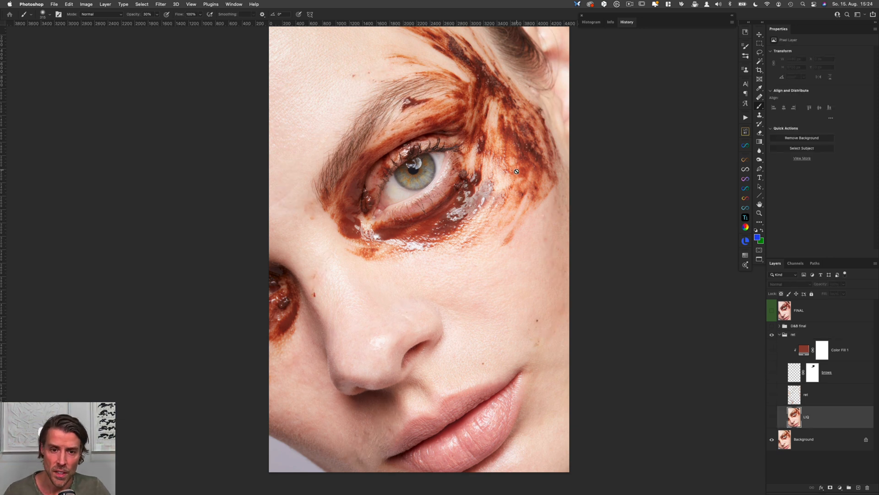
Compare the close-up with and without the LIQ layer, leaving the layer visible
{"action": "key", "text": "super+comma"}
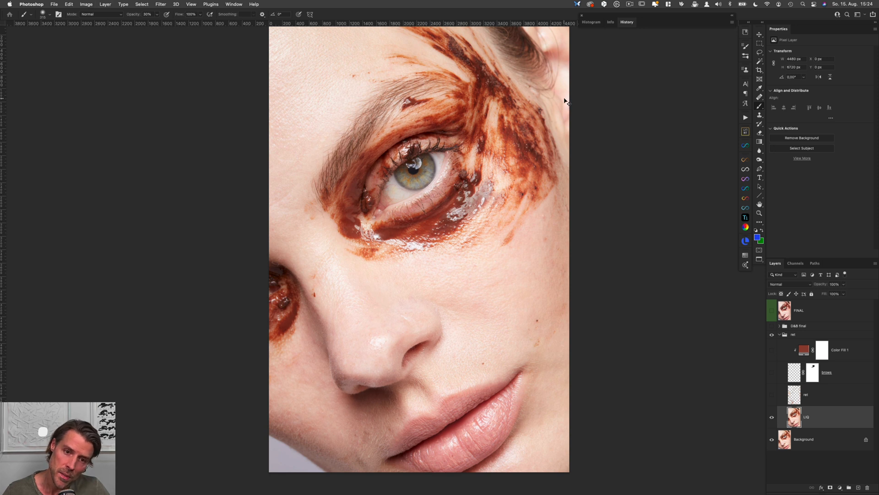
{"action": "key", "text": "super+comma"}
{"action": "key", "text": "super+comma"}
{"action": "key", "text": "super+comma"}
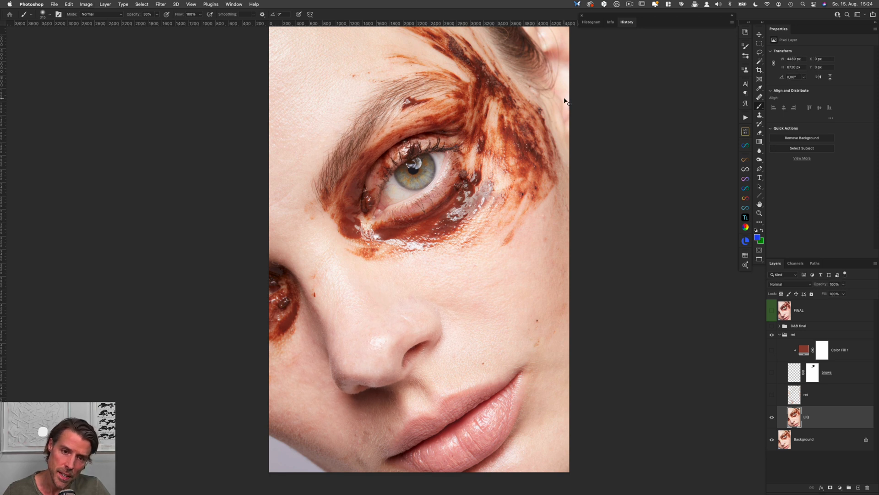
{"action": "key", "text": "super+comma"}
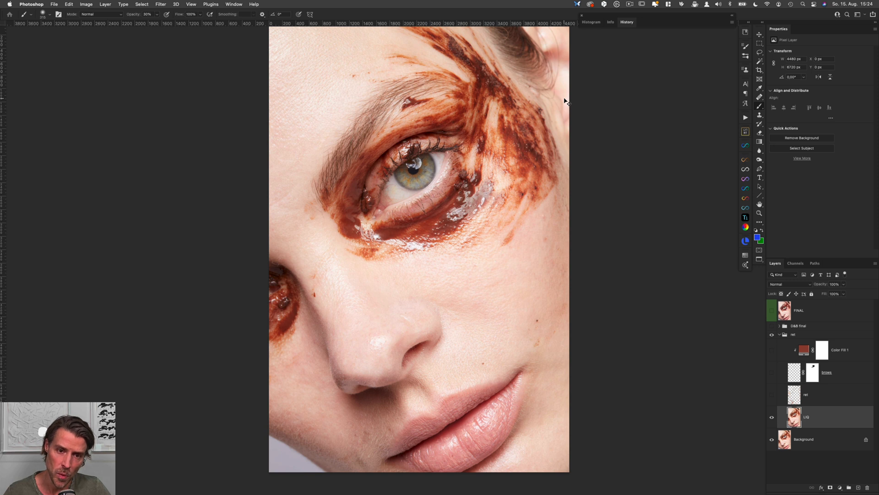
{"action": "key", "text": "super+comma"}
{"action": "key", "text": "super+comma"}
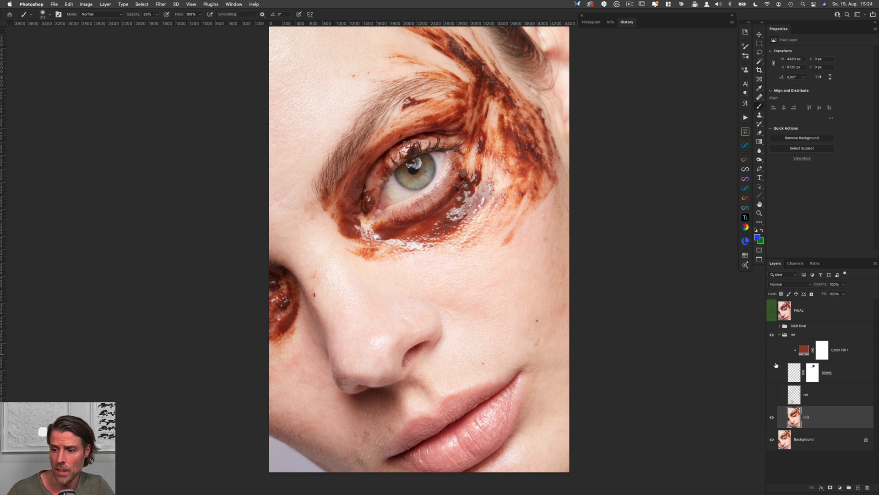
Inspect the retouching on the ret layer in isolation and restore the other layers' visibility
{"action": "left_click", "coordinate": [824, 398]}
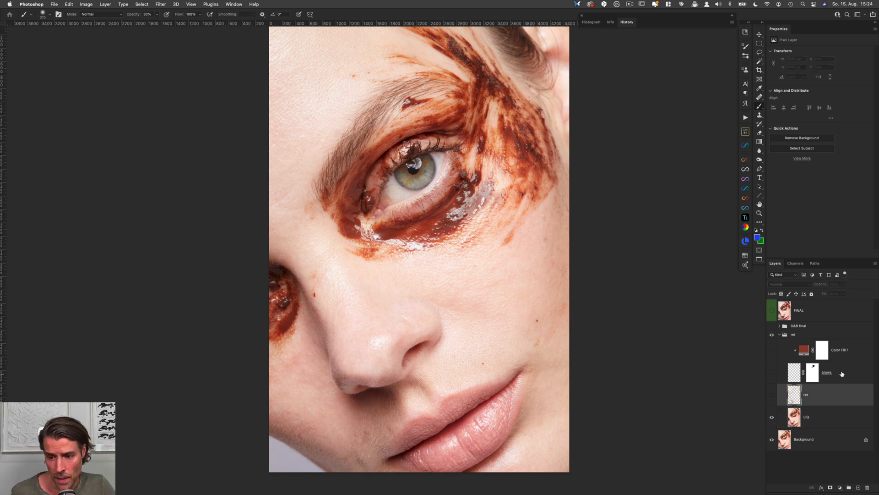
{"action": "left_click", "coordinate": [773, 396], "text": "alt"}
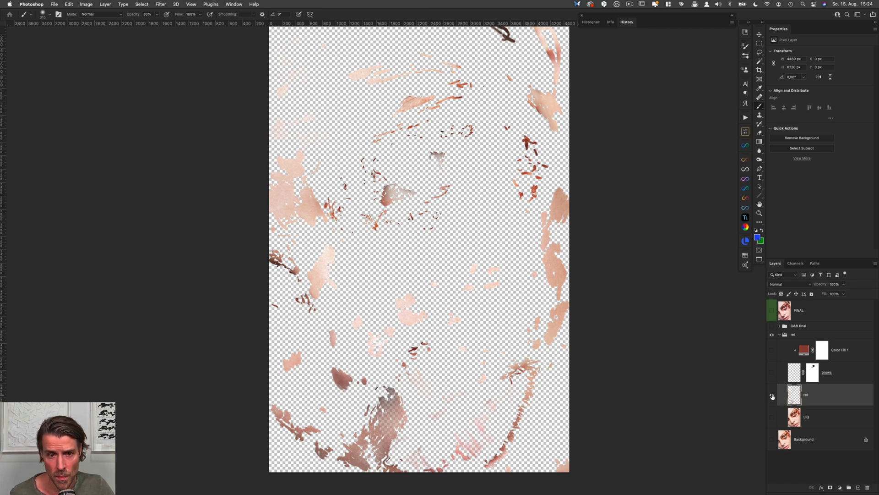
{"action": "left_click", "coordinate": [773, 397], "text": "alt"}
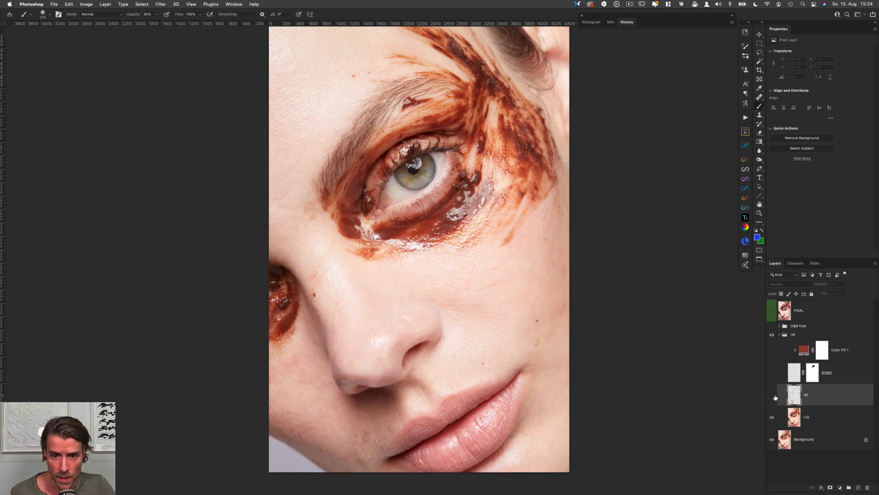
Toggle the ret layer repeatedly to compare the whole close-up before and after the skin retouching
{"action": "left_click", "coordinate": [774, 397]}
{"action": "left_click", "coordinate": [773, 397]}
{"action": "left_click", "coordinate": [773, 397]}
{"action": "left_click", "coordinate": [772, 396]}
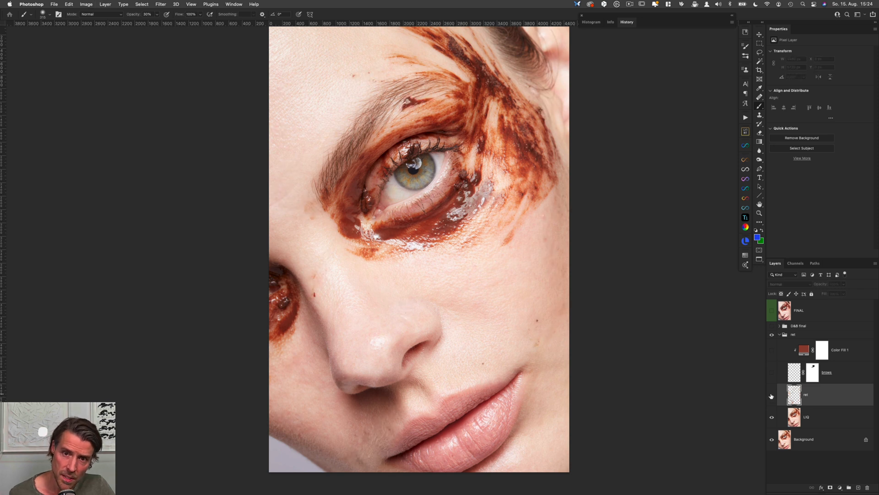
{"action": "left_click", "coordinate": [772, 396]}
{"action": "left_click", "coordinate": [771, 394]}
{"action": "left_click", "coordinate": [772, 393]}
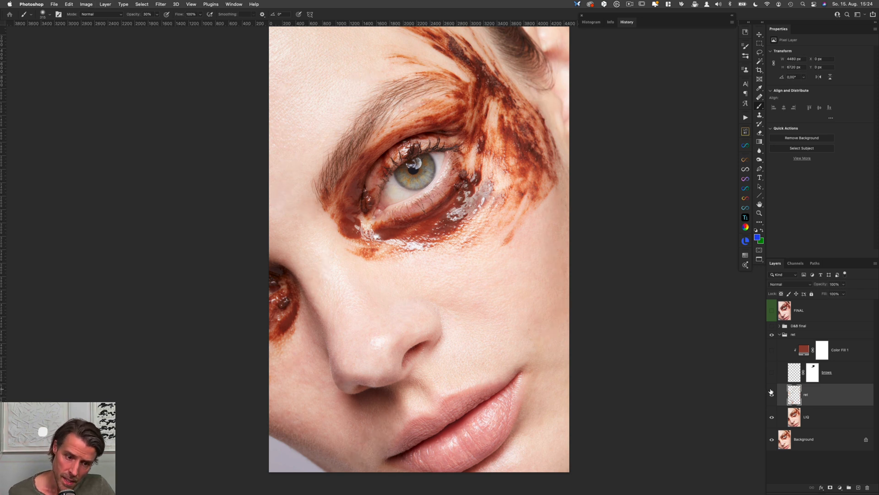
{"action": "left_click", "coordinate": [771, 393]}
{"action": "left_click", "coordinate": [772, 390]}
{"action": "left_click", "coordinate": [773, 387]}
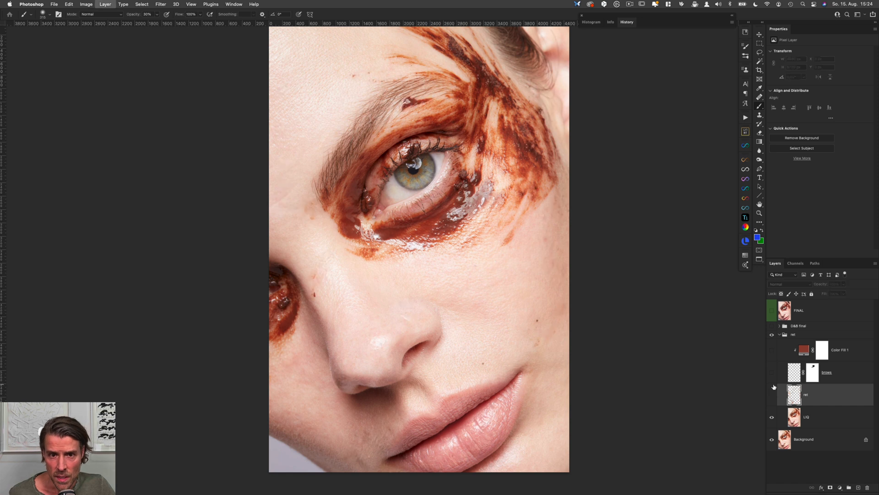
{"action": "left_click", "coordinate": [774, 384]}
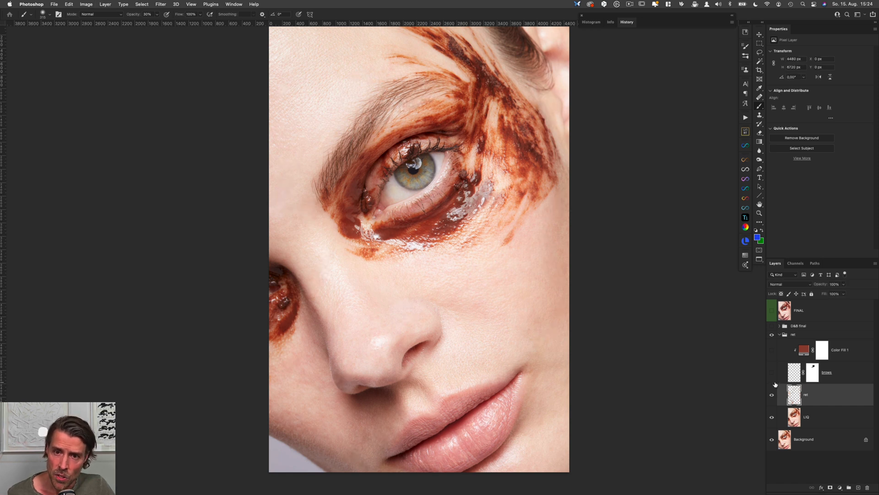
{"action": "left_click", "coordinate": [774, 385]}
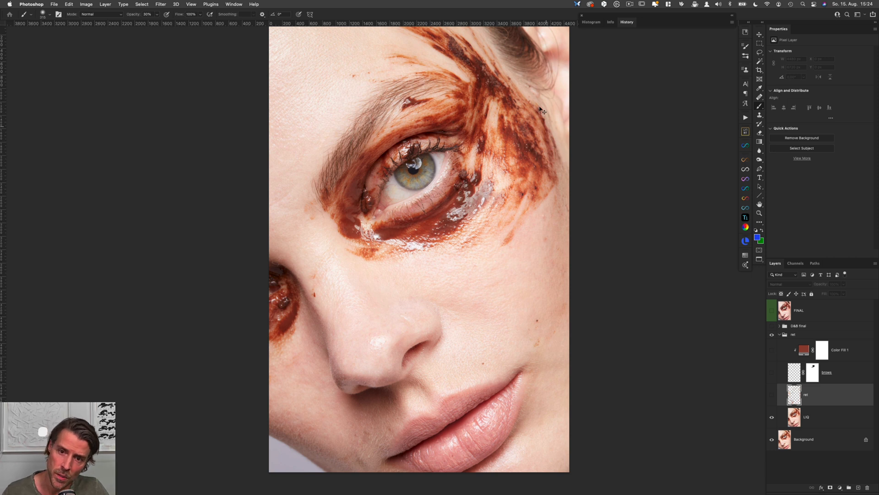
{"action": "key", "text": "super+comma"}
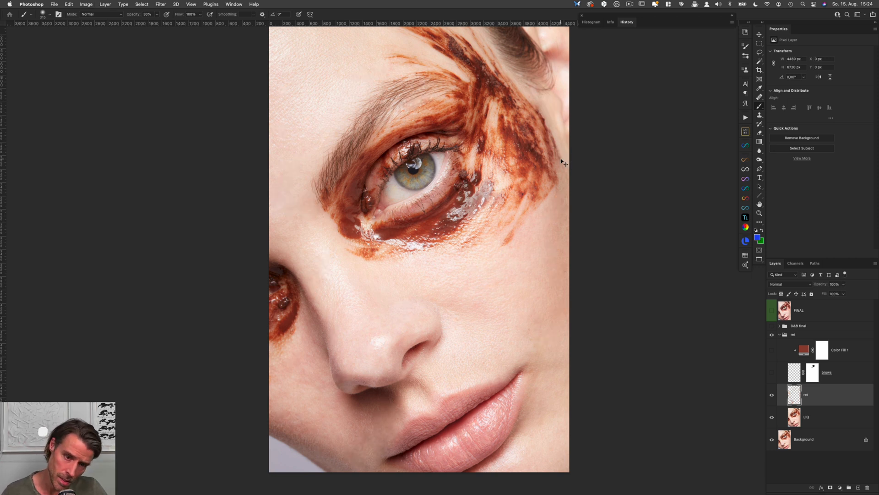
{"action": "key", "text": "super+comma"}
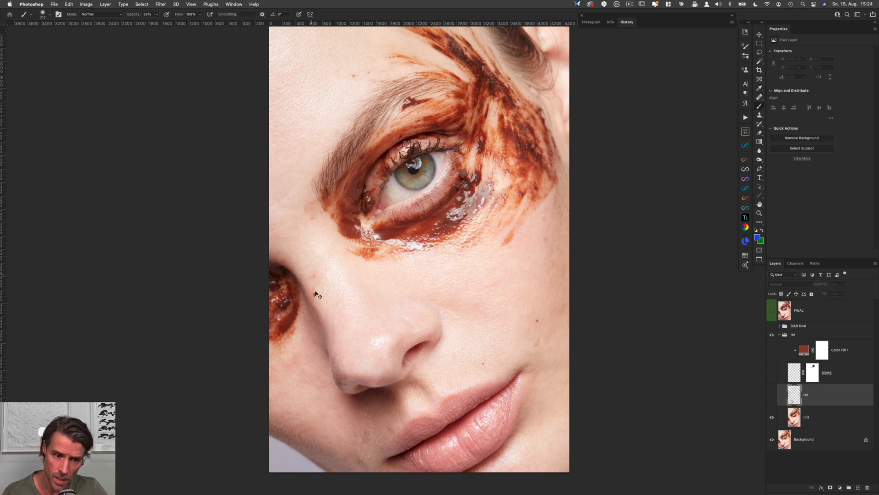
Compare the skin around the nose and lips up close with and without the ret layer, leaving it visible
{"action": "scroll", "coordinate": [389, 380], "scroll_direction": "down", "scroll_amount": 5}
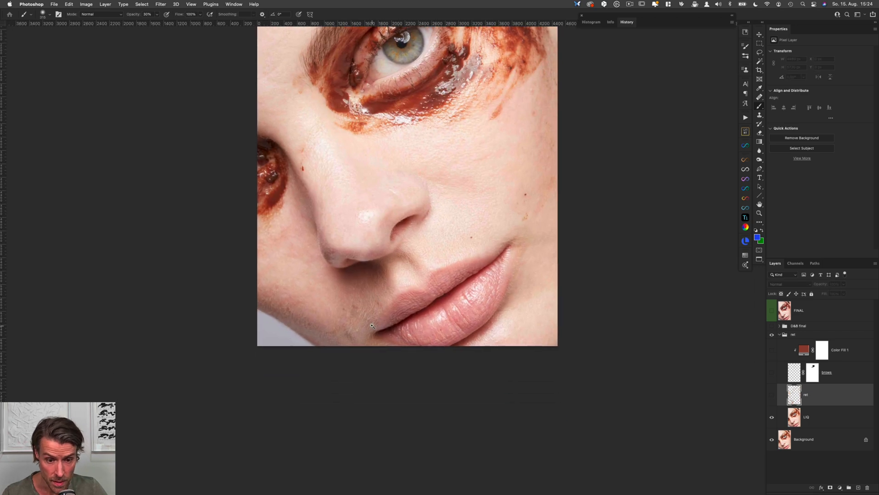
{"action": "scroll", "coordinate": [372, 325], "scroll_direction": "up", "scroll_amount": 4}
{"action": "key", "text": "super+comma"}
{"action": "key", "text": "super+comma"}
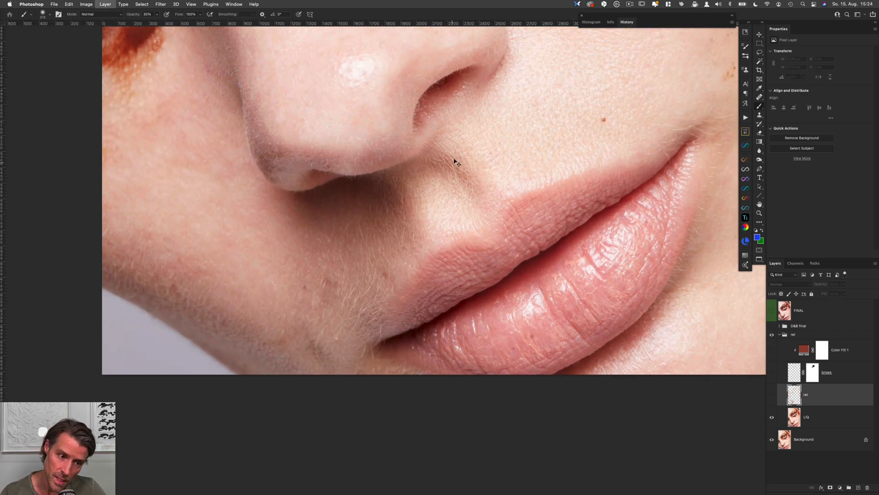
{"action": "key", "text": "super+comma"}
{"action": "key", "text": "super+comma"}
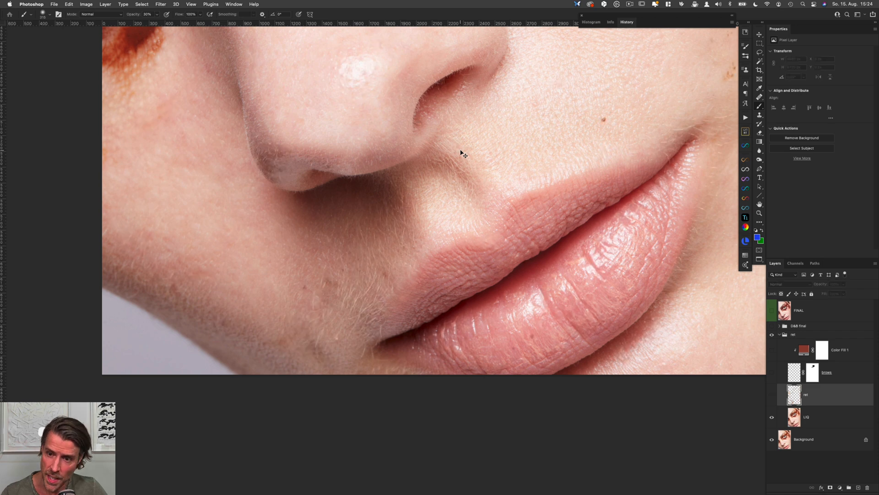
{"action": "key", "text": "super+comma"}
{"action": "scroll", "coordinate": [592, 310], "scroll_direction": "down", "scroll_amount": 6}
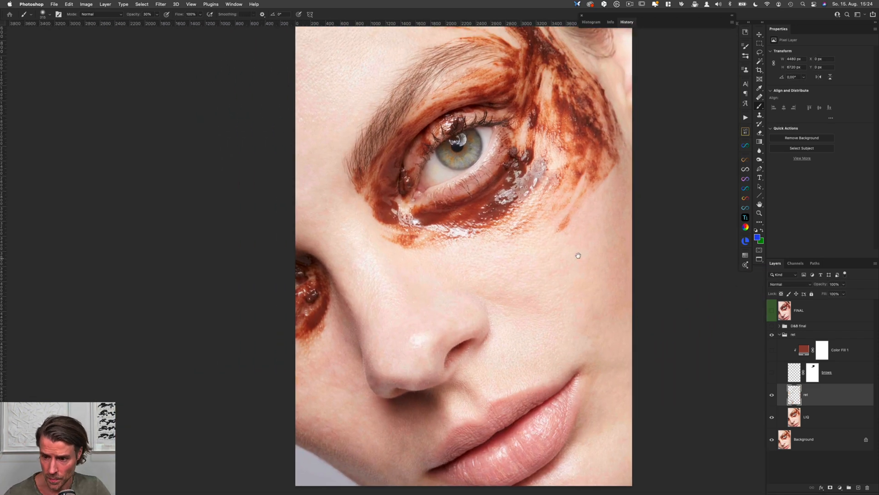
Show the brows layer and its clipped Color Fill 1 layer, with the brows layer's mask disabled
{"action": "scroll", "coordinate": [596, 222], "scroll_direction": "up", "scroll_amount": 3}
{"action": "scroll", "coordinate": [518, 137], "scroll_direction": "up", "scroll_amount": 2}
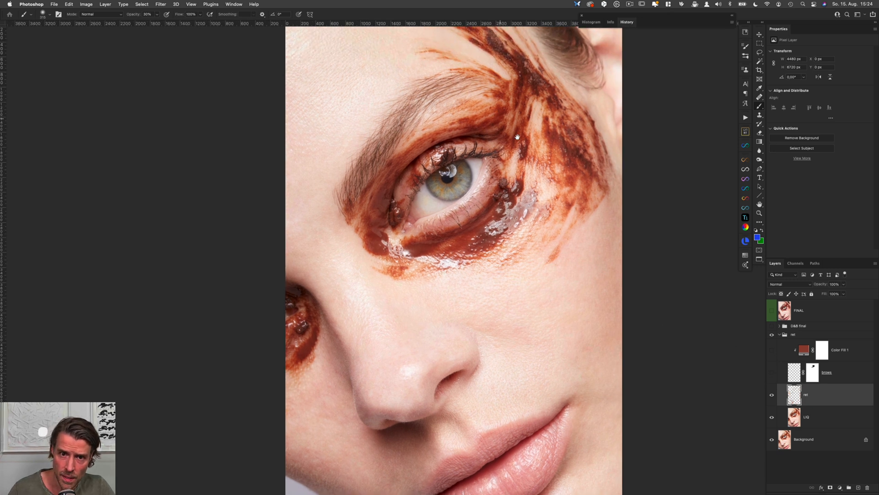
{"action": "left_click", "coordinate": [813, 372], "text": "shift"}
{"action": "left_click", "coordinate": [772, 373]}
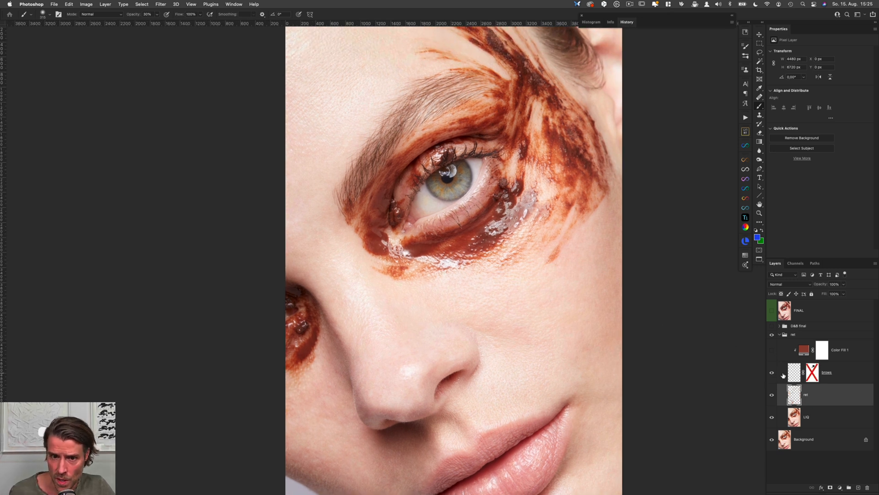
{"action": "left_click", "coordinate": [789, 373]}
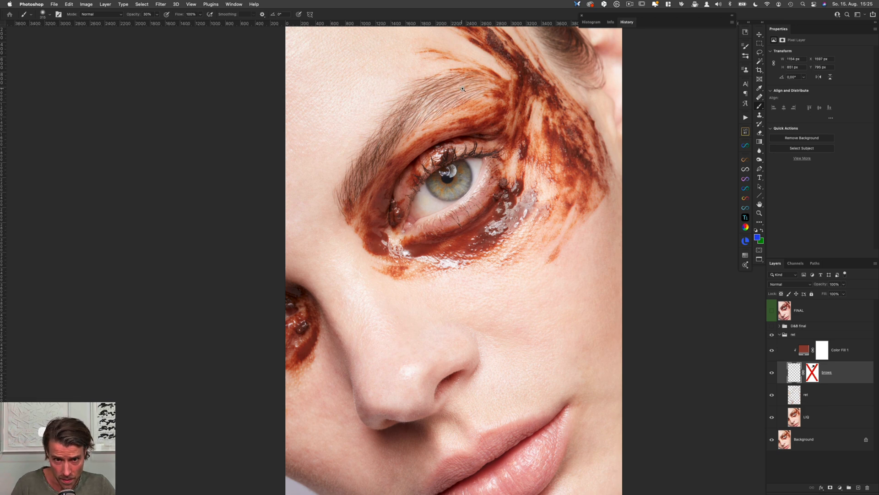
Inspect the eyebrow up close, re-enable the brows layer's mask, and select that layer together with Color Fill 1
{"action": "scroll", "coordinate": [462, 85], "scroll_direction": "up", "scroll_amount": 3}
{"action": "left_click", "coordinate": [805, 353]}
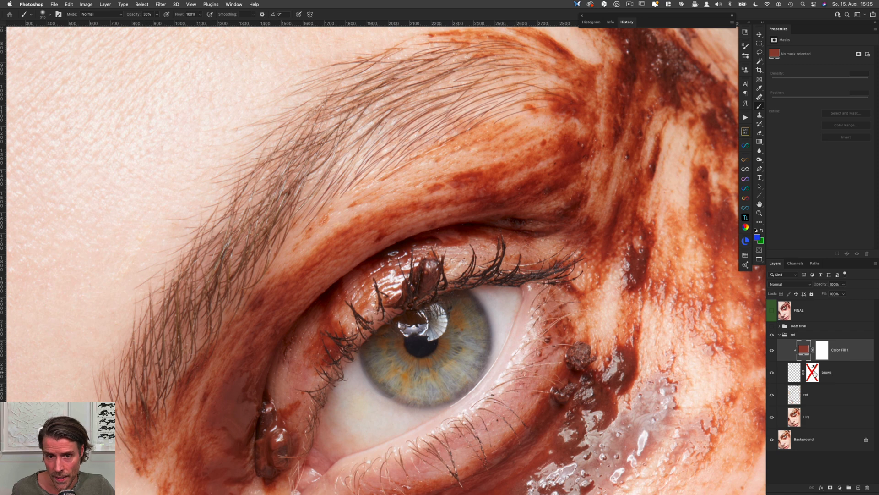
{"action": "left_click", "coordinate": [816, 375], "text": "shift"}
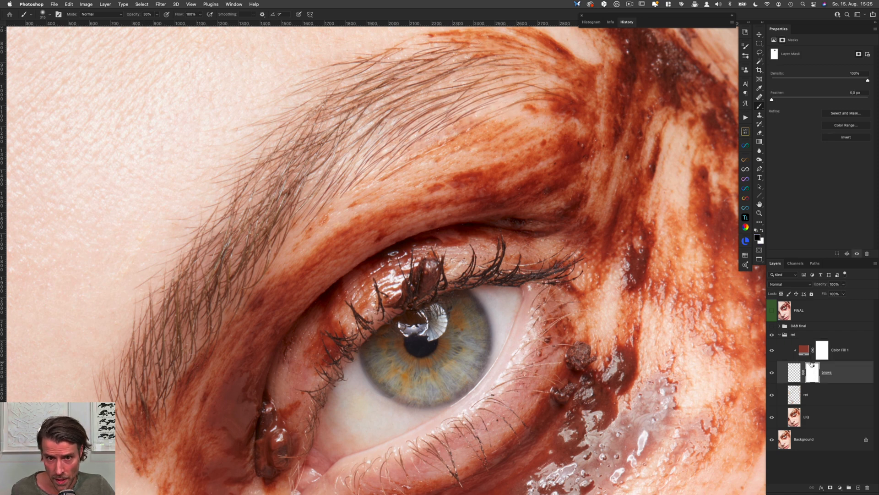
{"action": "left_click", "coordinate": [860, 352], "text": "shift"}
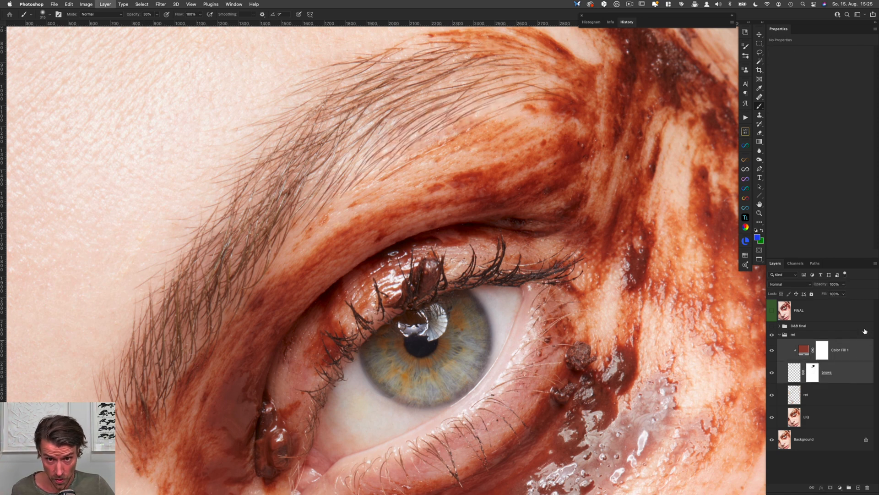
{"action": "scroll", "coordinate": [514, 242], "scroll_direction": "down", "scroll_amount": 5}
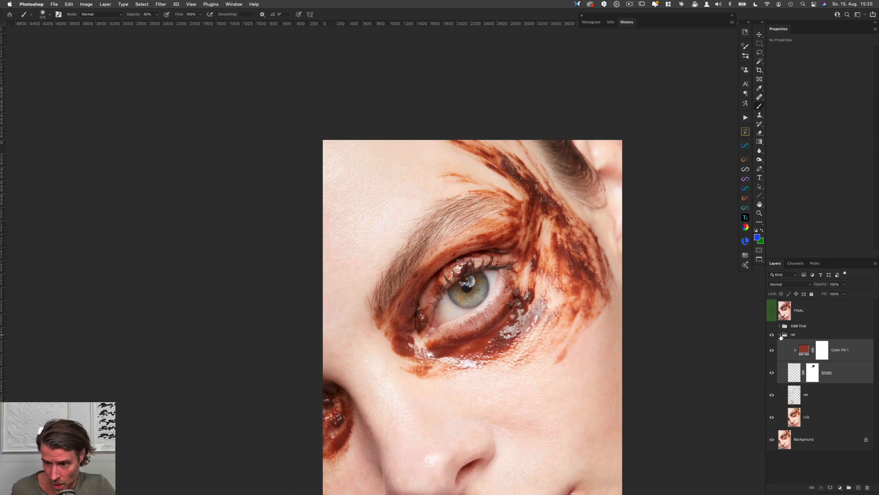
Collapse the ret group and make the D&B final group visible over the whole close-up
{"action": "left_click", "coordinate": [780, 335]}
{"action": "left_click_drag", "start_coordinate": [564, 330], "coordinate": [543, 232]}
{"action": "left_click", "coordinate": [821, 327]}
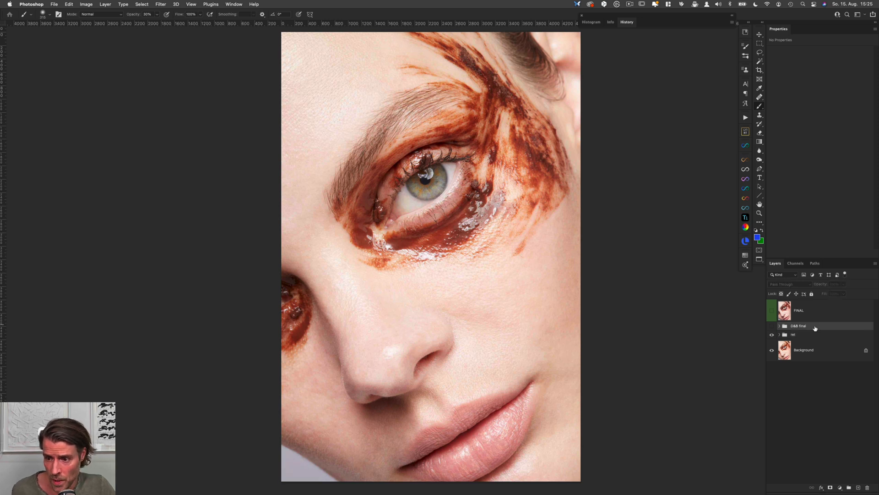
{"action": "key", "text": "super+comma"}
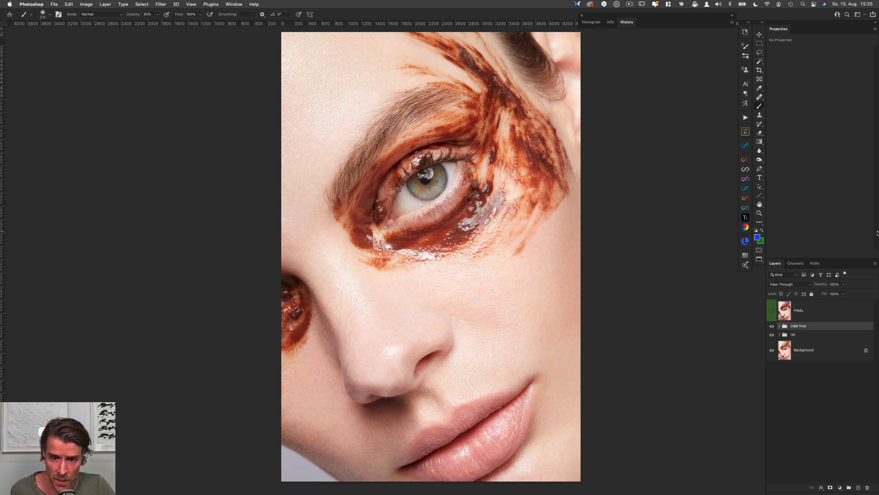
Toggle the D&B final group repeatedly to compare the face before and after dodge and burn, leaving the group hidden
{"action": "key", "text": "super+comma"}
{"action": "key", "text": "super+comma"}
{"action": "key", "text": "super+comma"}
{"action": "key", "text": "super+comma"}
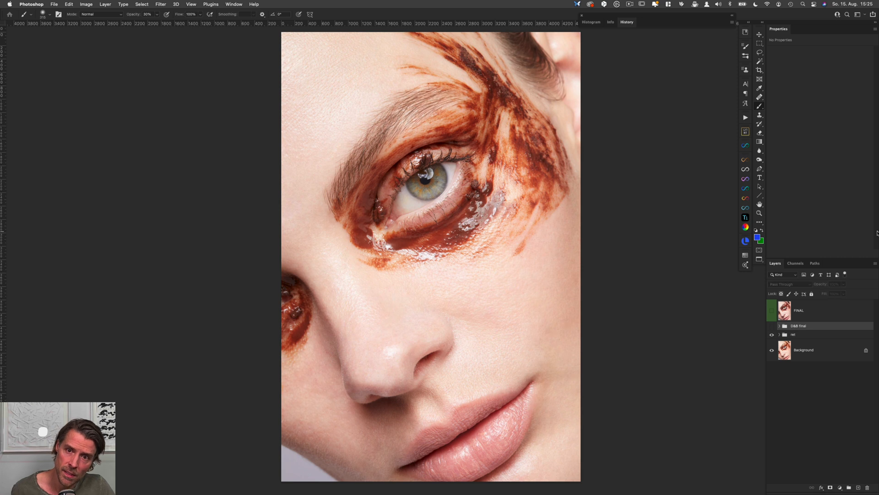
{"action": "key", "text": "super+comma"}
{"action": "key", "text": "super+comma"}
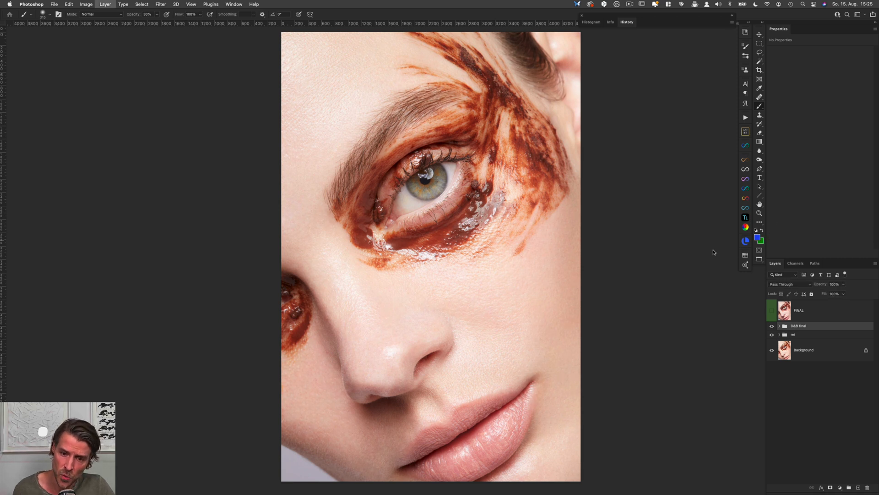
{"action": "key", "text": "super+comma"}
{"action": "key", "text": "super+comma"}
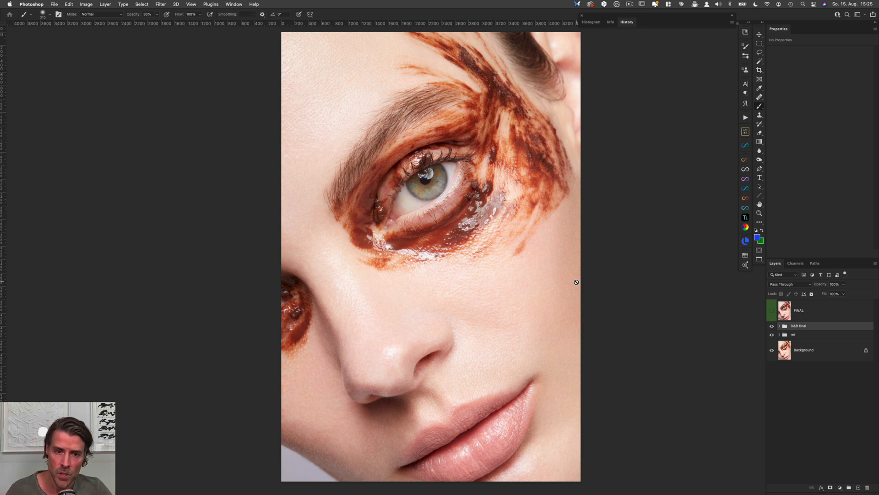
{"action": "key", "text": "super+comma"}
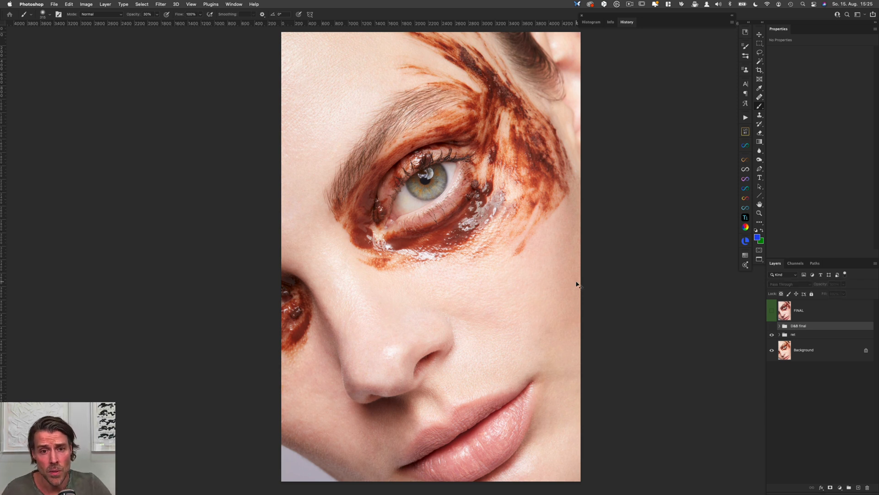
{"action": "key", "text": "super+comma"}
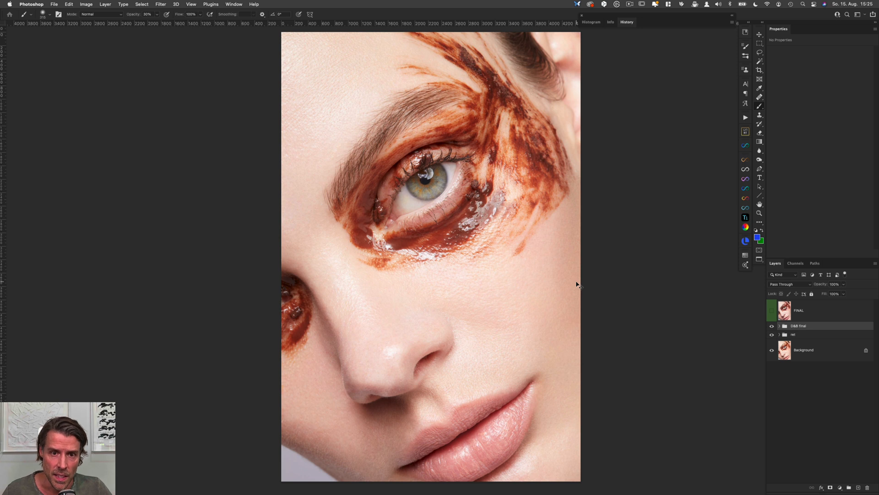
{"action": "key", "text": "super+comma"}
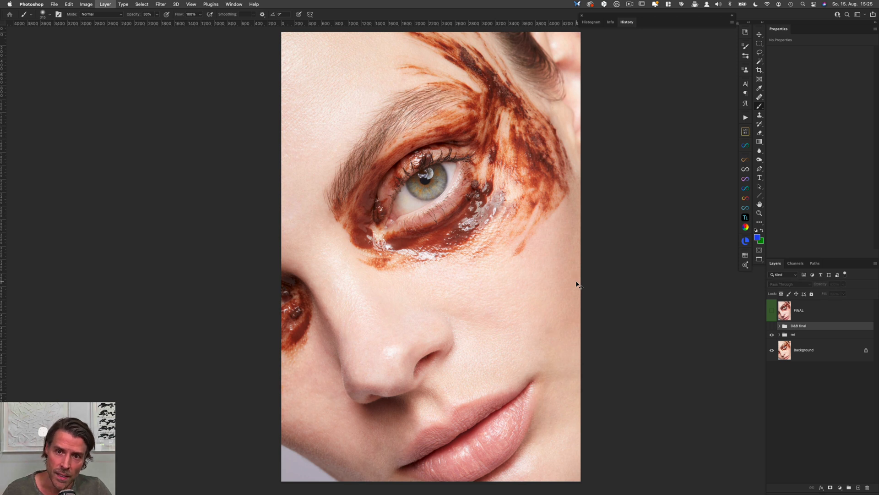
{"action": "key", "text": "super+comma"}
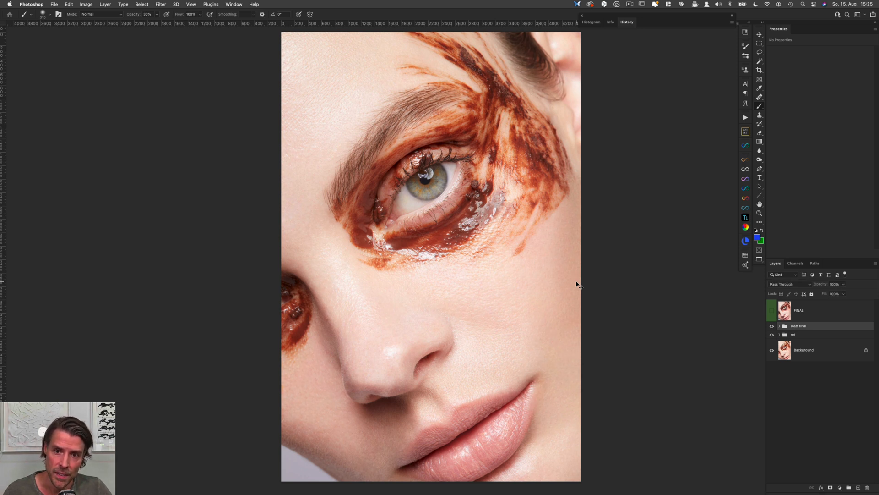
{"action": "key", "text": "super+comma"}
{"action": "key", "text": "super+comma"}
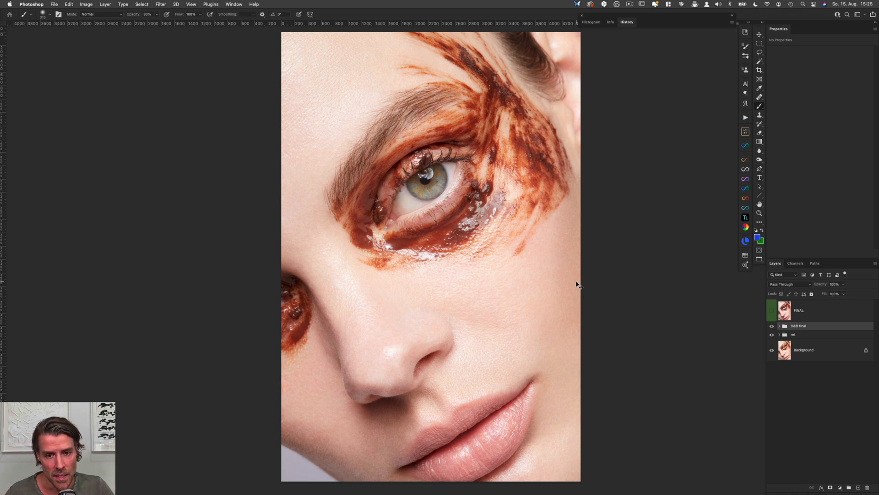
{"action": "key", "text": "super+comma"}
Run the Help Layers action above the ret group to add the black-and-white solar visualization layers
{"action": "left_click", "coordinate": [786, 335]}
{"action": "left_click", "coordinate": [746, 117]}
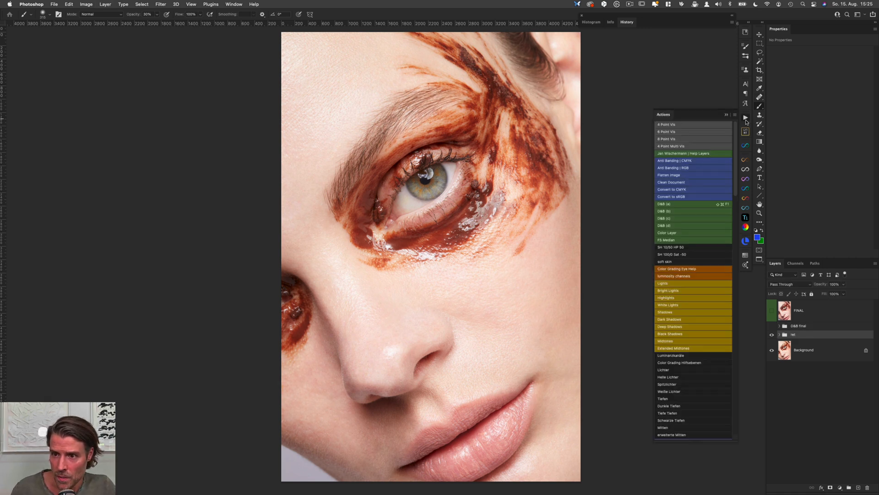
{"action": "left_click", "coordinate": [701, 154]}
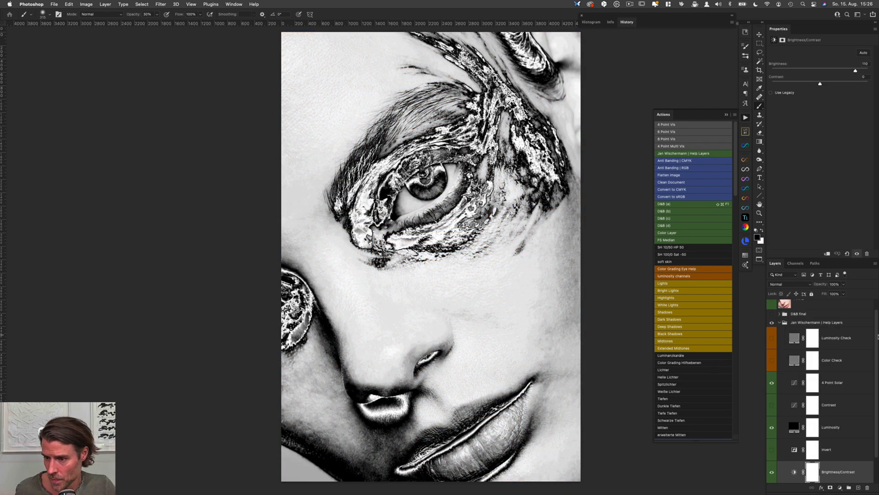
{"action": "scroll", "coordinate": [834, 380], "scroll_direction": "down", "scroll_amount": 2}
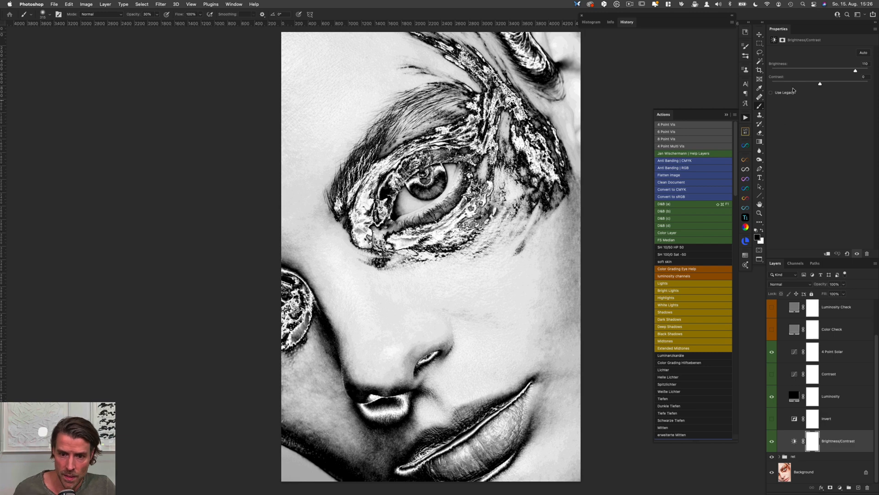
Set the Brightness/Contrast help layer's contrast to -50 and lower its brightness to just under 100
{"action": "left_click_drag", "start_coordinate": [820, 85], "coordinate": [762, 87]}
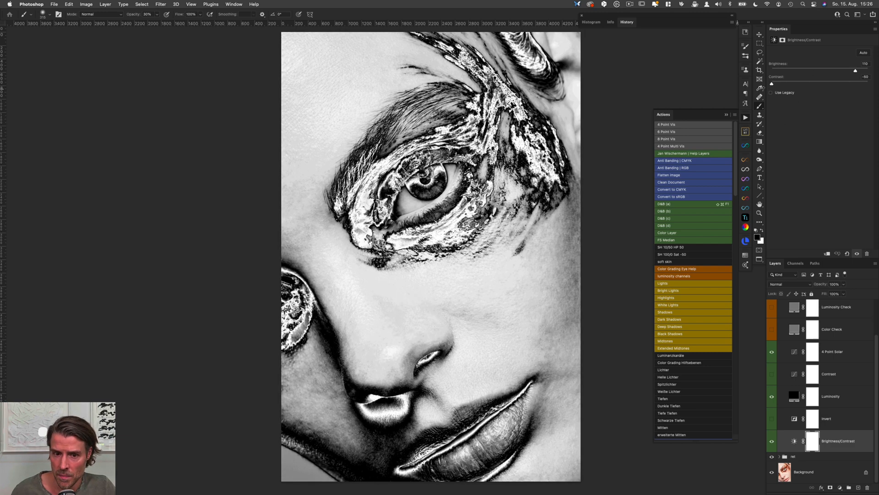
{"action": "left_click_drag", "start_coordinate": [856, 69], "coordinate": [793, 72]}
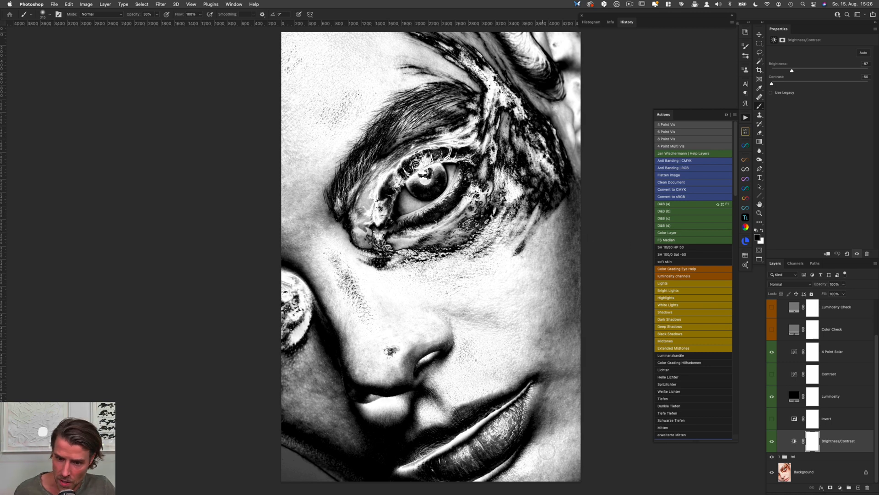
{"action": "left_click_drag", "start_coordinate": [793, 71], "coordinate": [851, 72]}
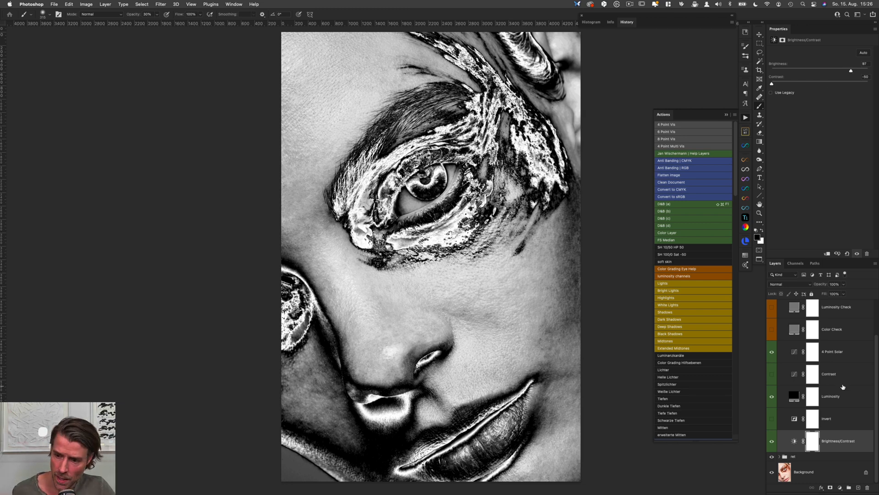
Run the D&B (a) action directly above the ret group to add the Burn (a) and Dodge (a) curves layers
{"action": "left_click", "coordinate": [814, 457]}
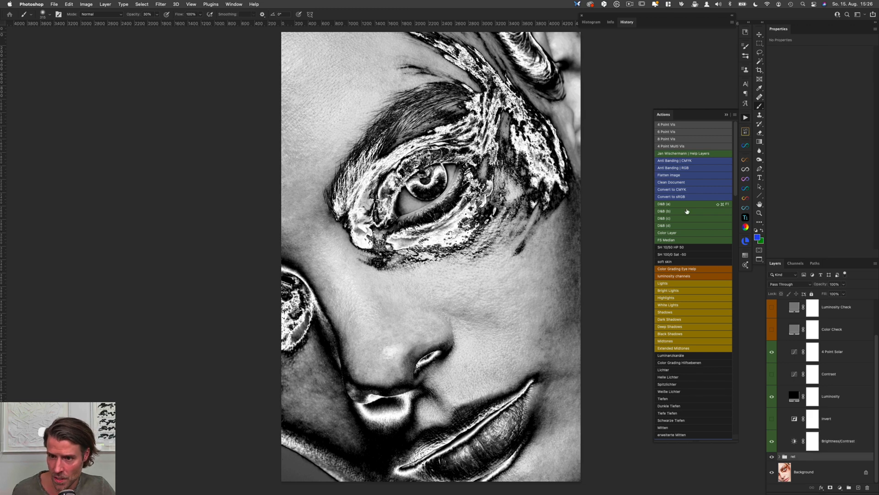
{"action": "left_click", "coordinate": [684, 206]}
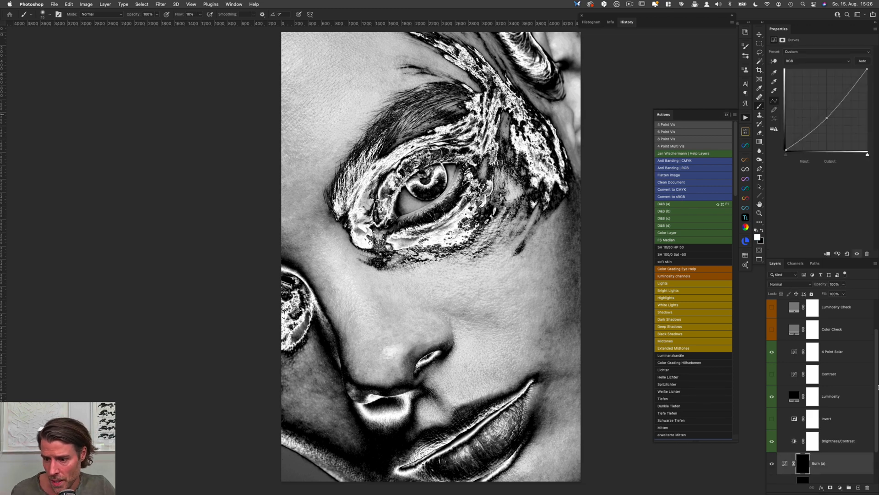
{"action": "left_click", "coordinate": [878, 384]}
Set the brush opacity to 10% and even out the shaded cheek beside the nose on the Dodge (a) and Burn (a) masks
{"action": "left_click", "coordinate": [803, 440]}
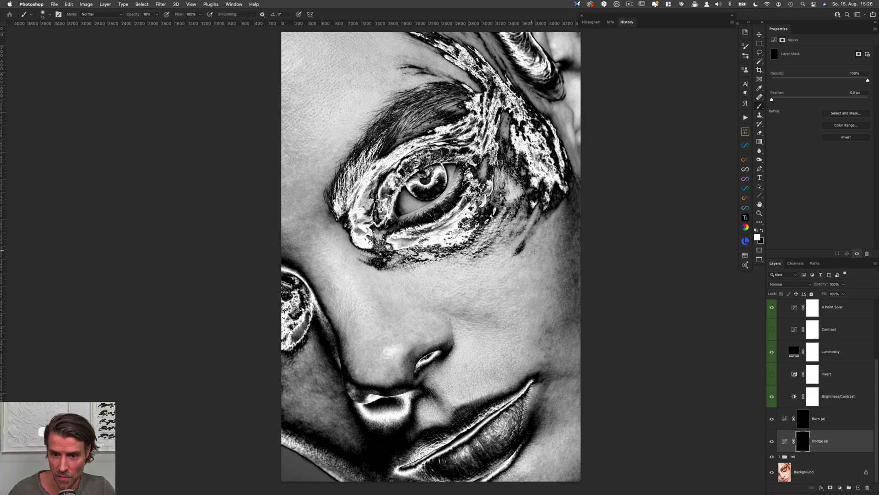
{"action": "left_click_drag", "start_coordinate": [360, 330], "coordinate": [372, 329]}
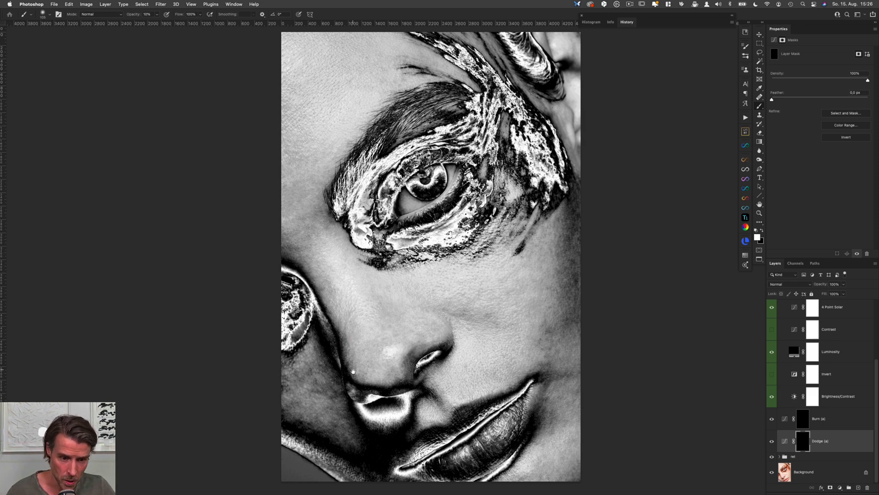
{"action": "scroll", "coordinate": [346, 273], "scroll_direction": "down", "scroll_amount": 3}
{"action": "scroll", "coordinate": [347, 273], "scroll_direction": "up", "scroll_amount": 3}
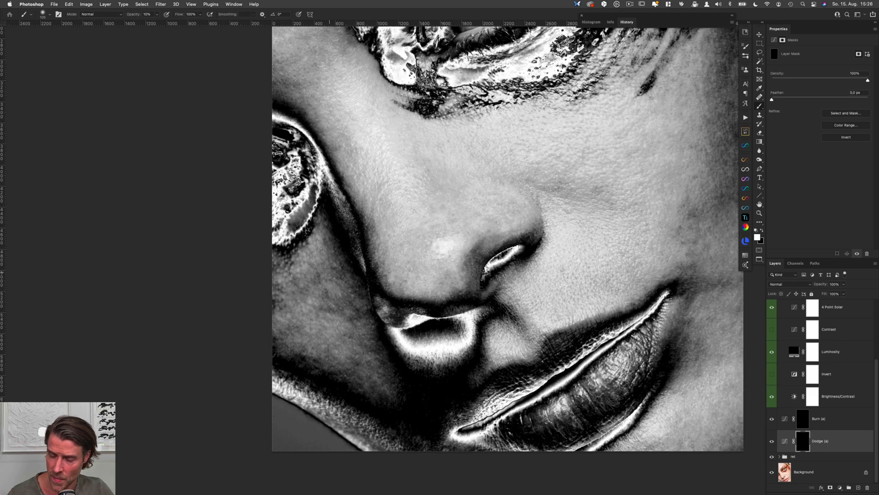
{"action": "left_click_drag", "start_coordinate": [331, 260], "coordinate": [310, 259]}
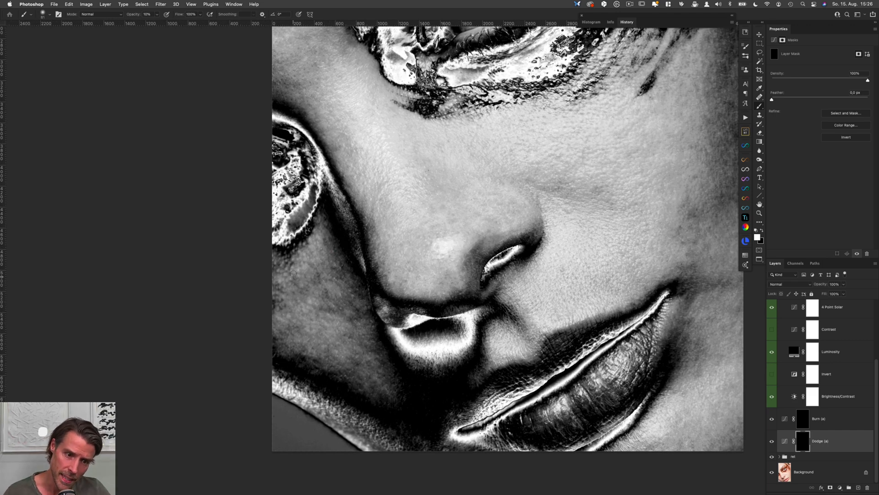
{"action": "key", "text": "alt+bracketright"}
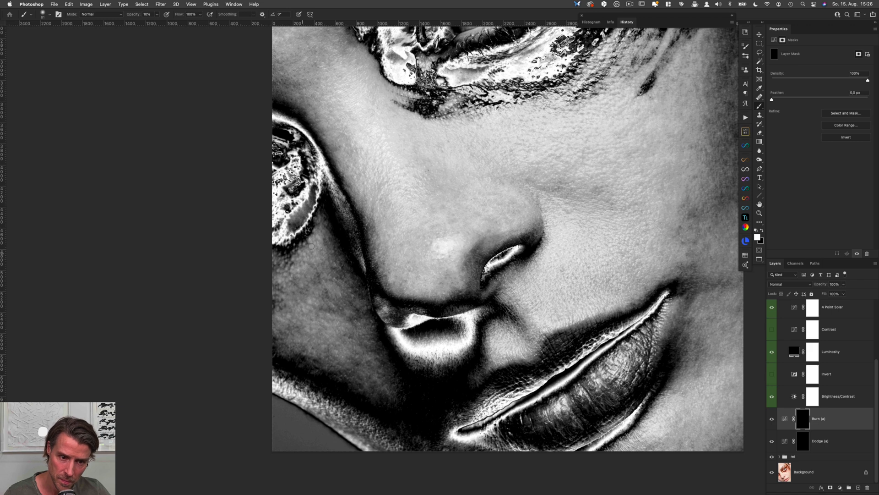
{"action": "key", "text": "alt+bracketleft"}
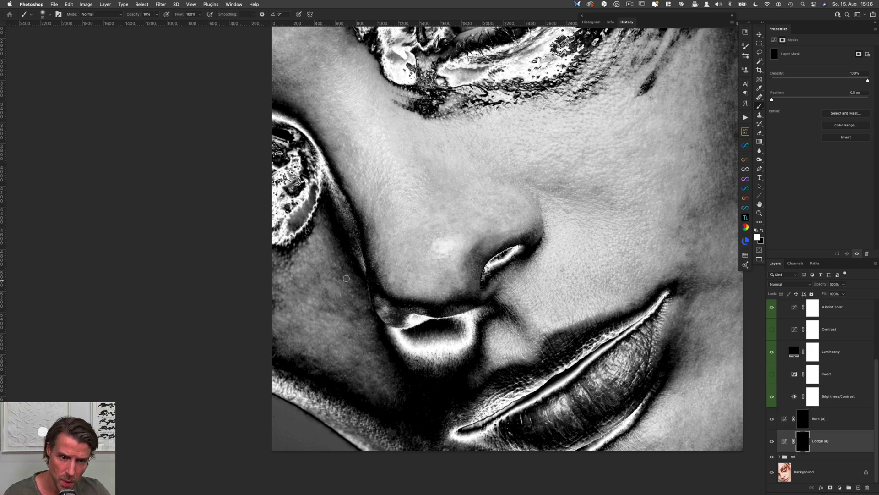
Blend the patchy tones on the shaded cheek below the far eye, alternating between the Burn (a) and Dodge (a) masks
{"action": "scroll", "coordinate": [328, 270], "scroll_direction": "down", "scroll_amount": 2}
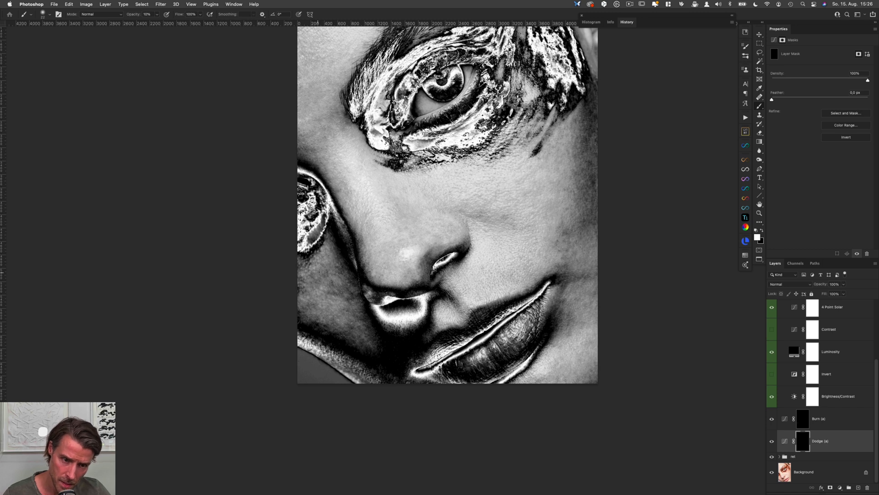
{"action": "left_click_drag", "start_coordinate": [324, 270], "coordinate": [311, 271]}
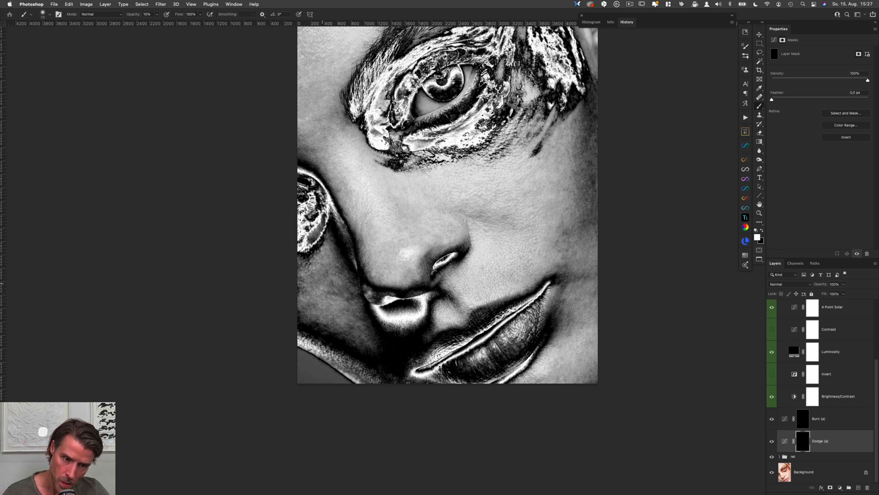
{"action": "key", "text": "alt+bracketright"}
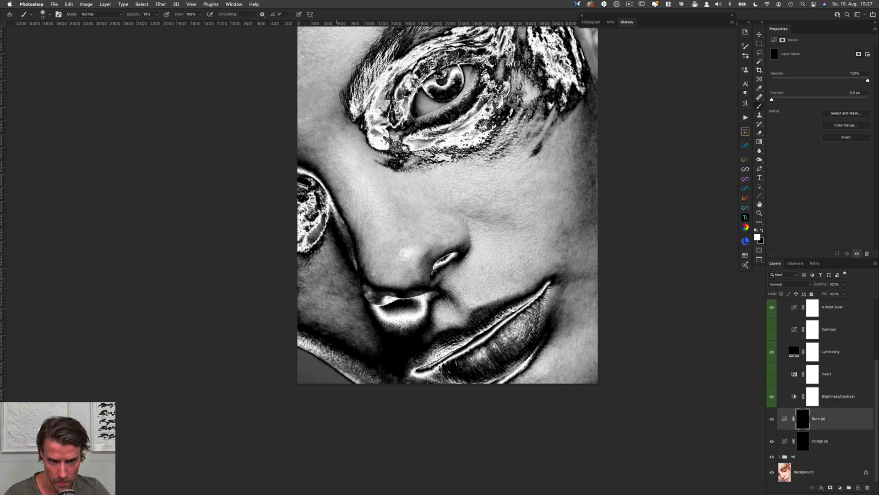
{"action": "key", "text": "alt+bracketleft"}
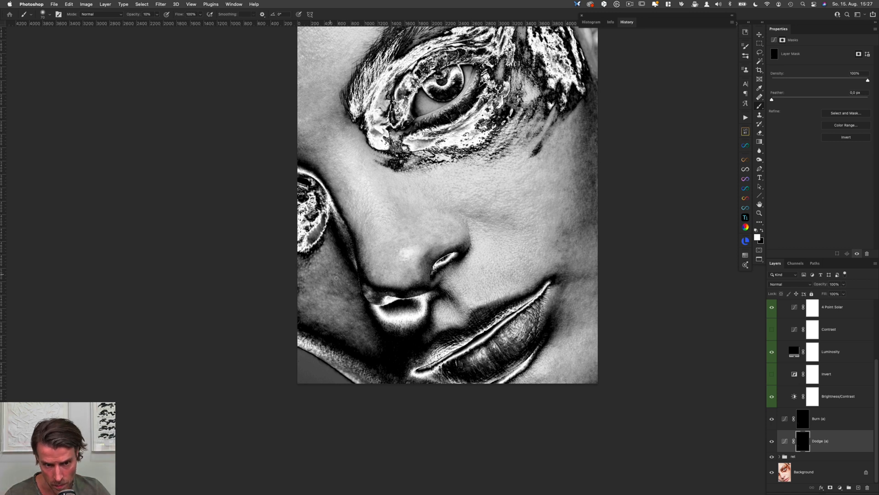
{"action": "key", "text": "alt+bracketright"}
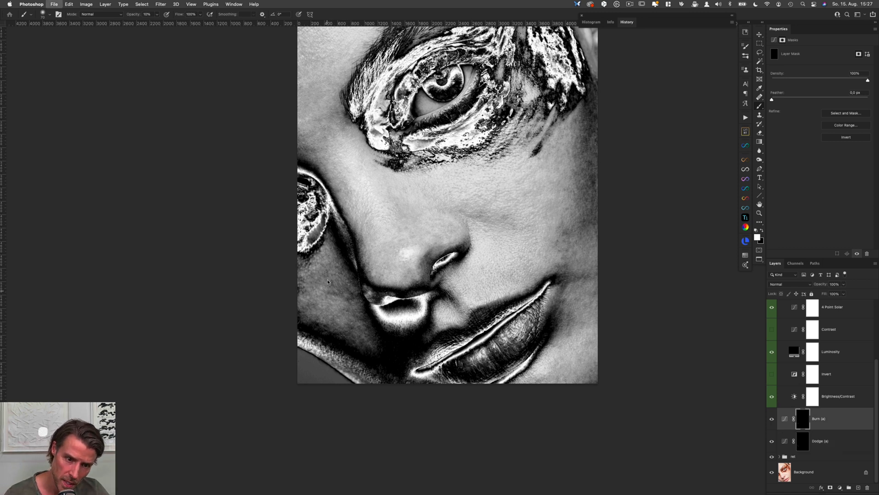
{"action": "key", "text": "alt+bracketleft"}
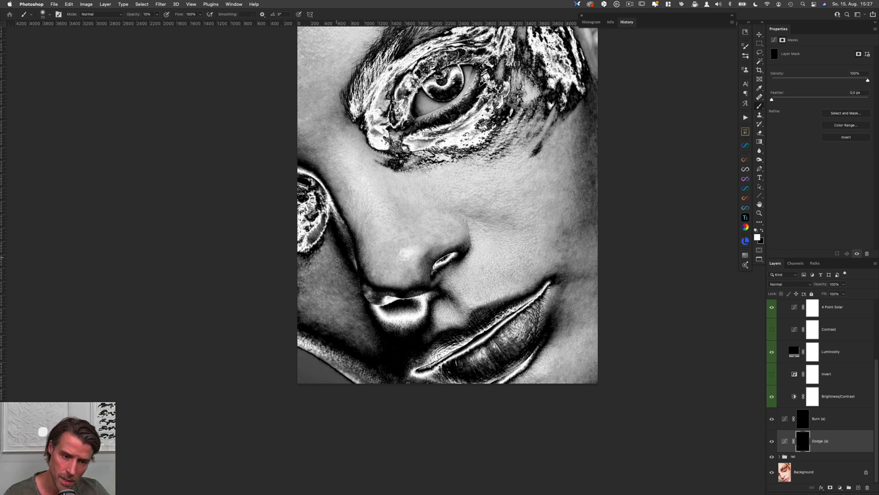
Adjust the brush size and smooth the shaded cheek from beside the nose down toward the jaw on the Dodge (a) and Burn (a) masks
{"action": "left_click_drag", "start_coordinate": [337, 260], "coordinate": [353, 260]}
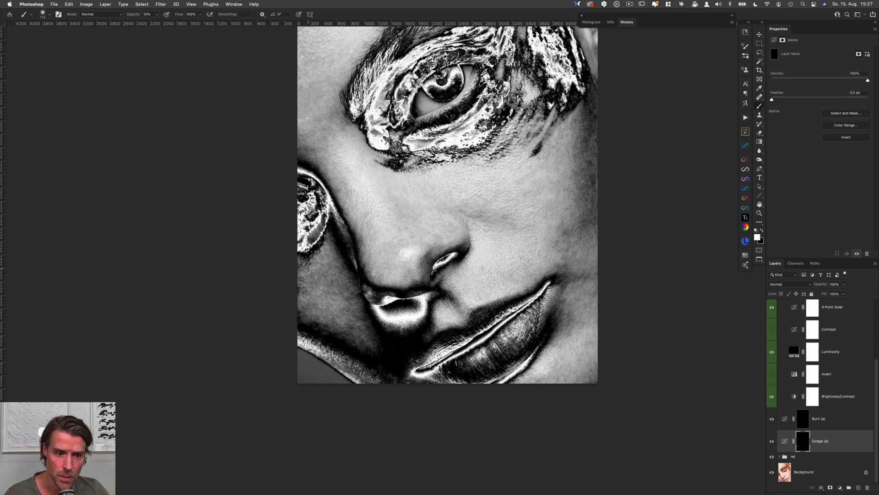
{"action": "key", "text": "alt+bracketright"}
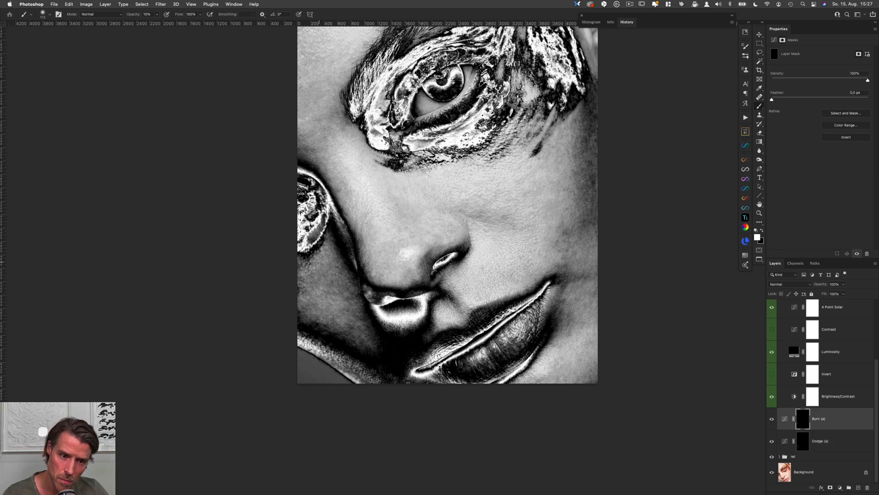
{"action": "key", "text": "alt+bracketleft"}
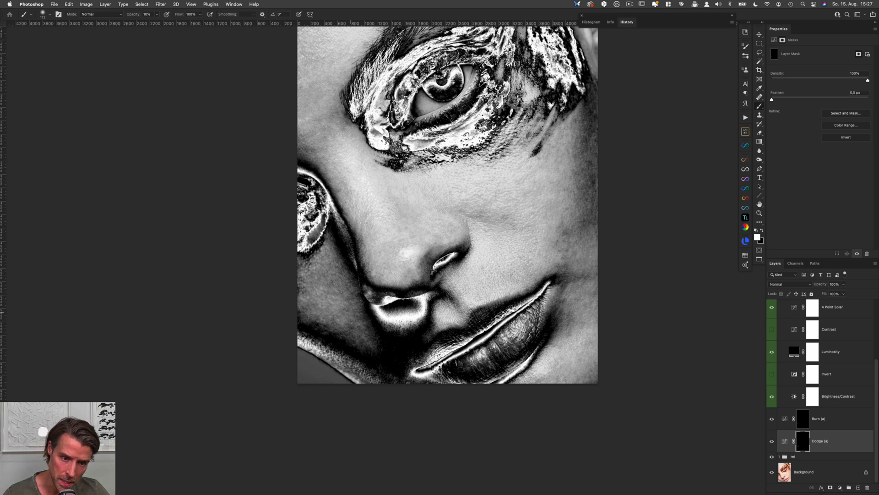
{"action": "left_click_drag", "start_coordinate": [351, 324], "coordinate": [346, 323]}
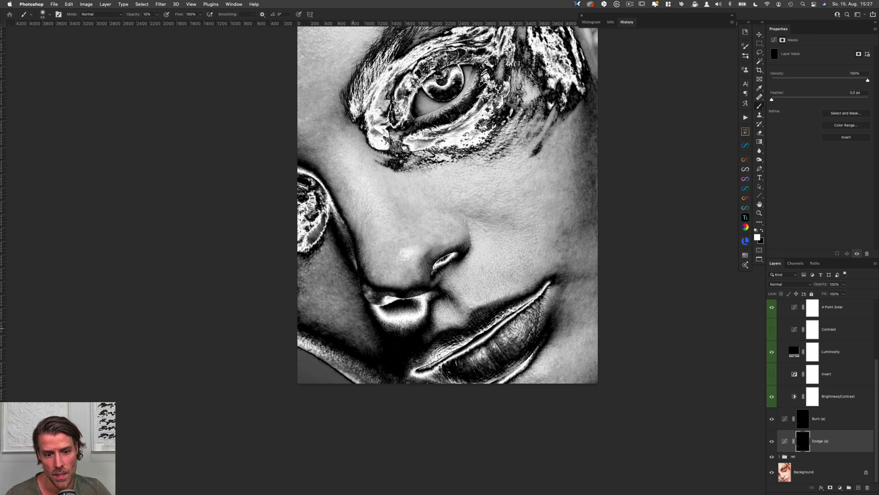
{"action": "key", "text": "alt+bracketright"}
{"action": "left_click_drag", "start_coordinate": [323, 294], "coordinate": [324, 294]}
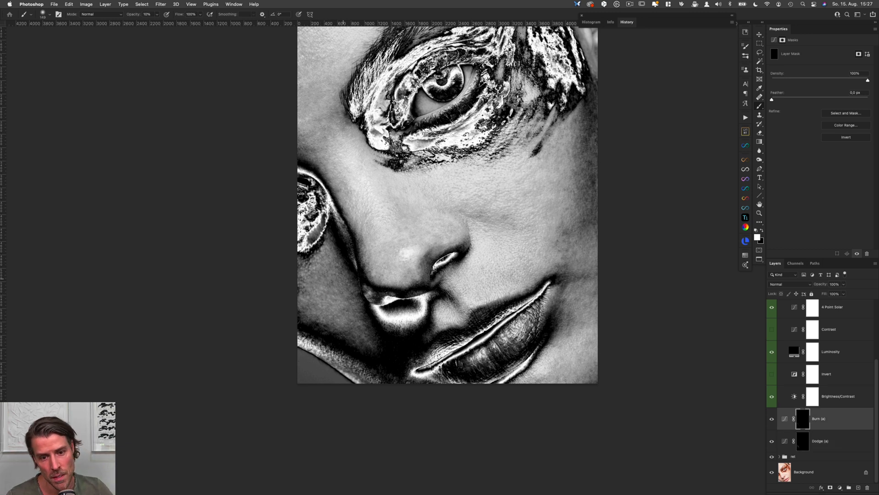
Even out the outer cheek just below the near eye's makeup on the Burn (a) and Dodge (a) masks
{"action": "left_click_drag", "start_coordinate": [556, 217], "coordinate": [548, 216]}
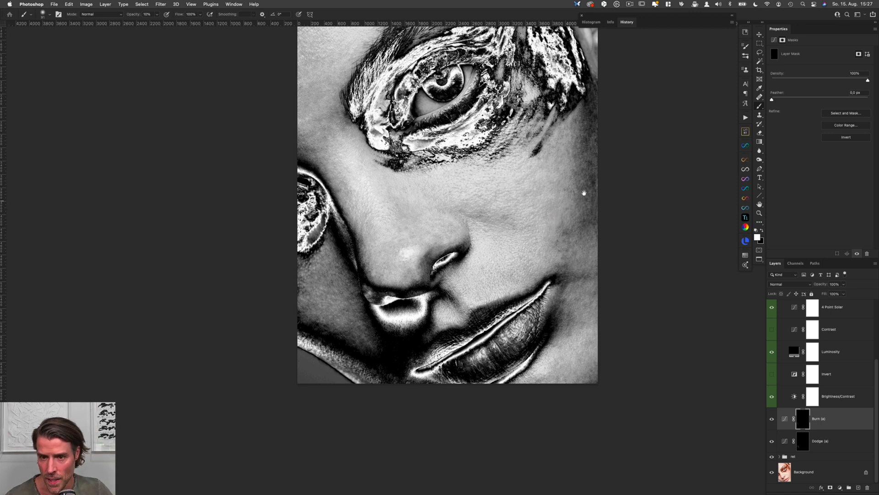
{"action": "left_click_drag", "start_coordinate": [584, 193], "coordinate": [535, 206]}
{"action": "scroll", "coordinate": [511, 147], "scroll_direction": "up", "scroll_amount": 2}
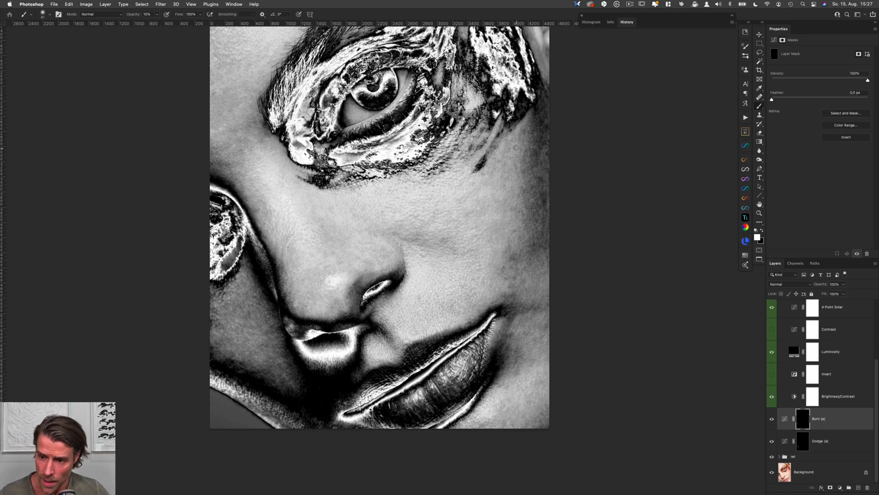
{"action": "key", "text": "alt+bracketleft"}
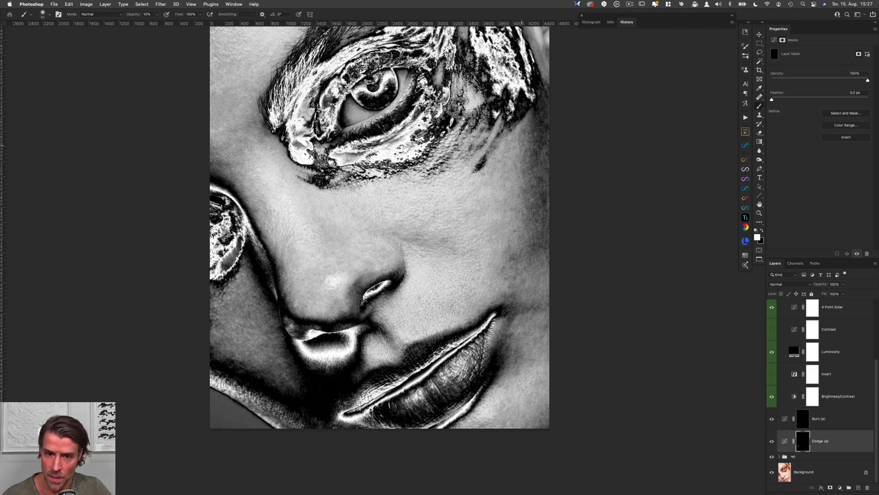
{"action": "key", "text": "alt+bracketright"}
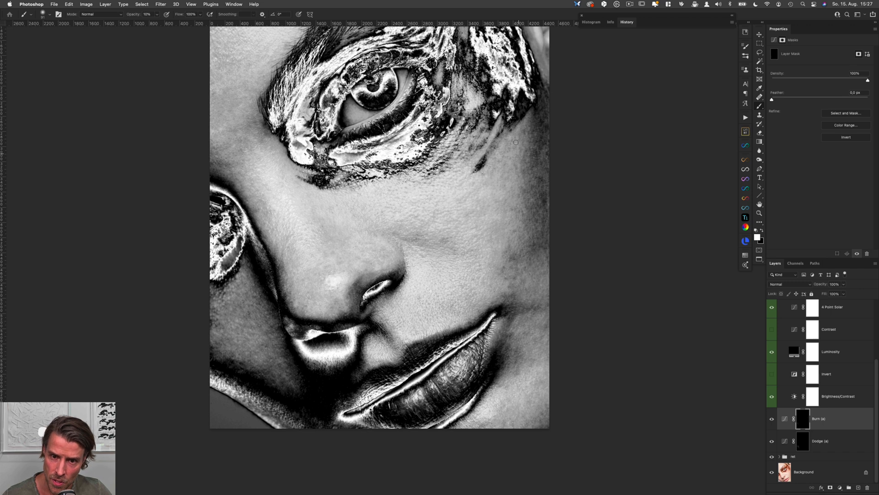
{"action": "key", "text": "alt+bracketleft"}
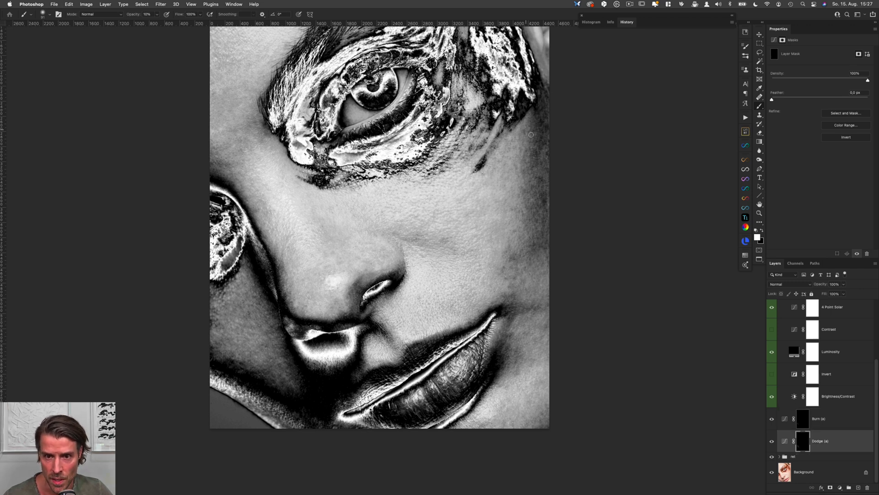
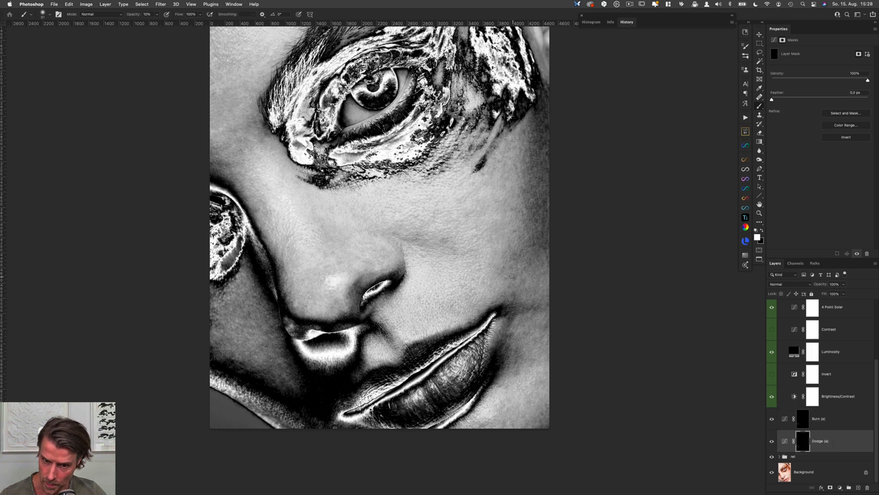
Smooth the tonal transitions along the outer near cheek, between eye makeup and mouth, on the Burn (a) and Dodge (a) masks
{"action": "key", "text": "alt+]"}
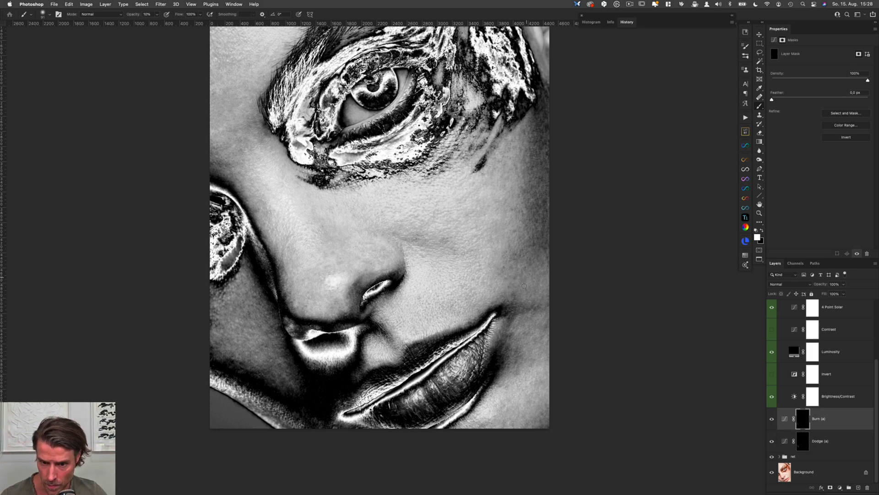
{"action": "key", "text": "alt+["}
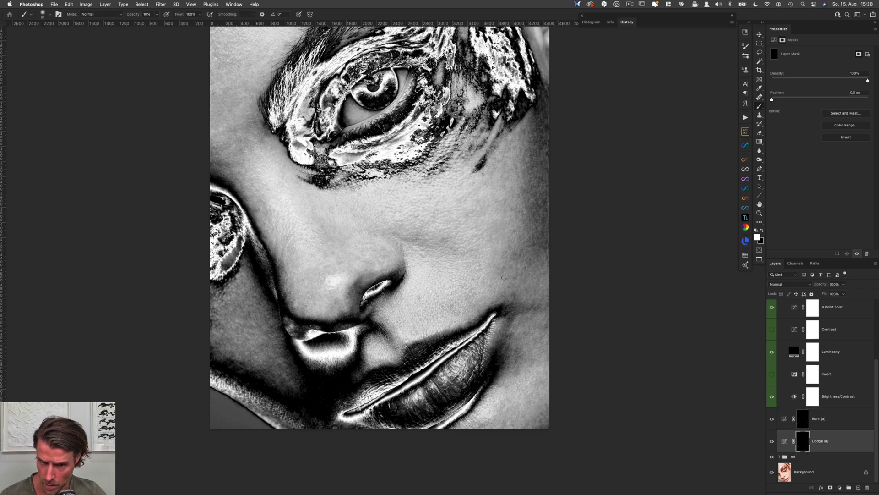
{"action": "key", "text": "alt+]"}
{"action": "key", "text": "alt+["}
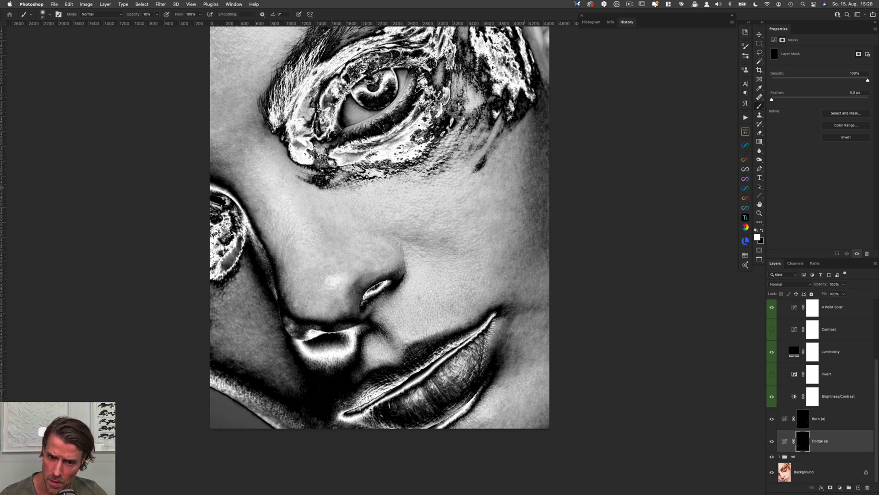
{"action": "key", "text": "alt+]"}
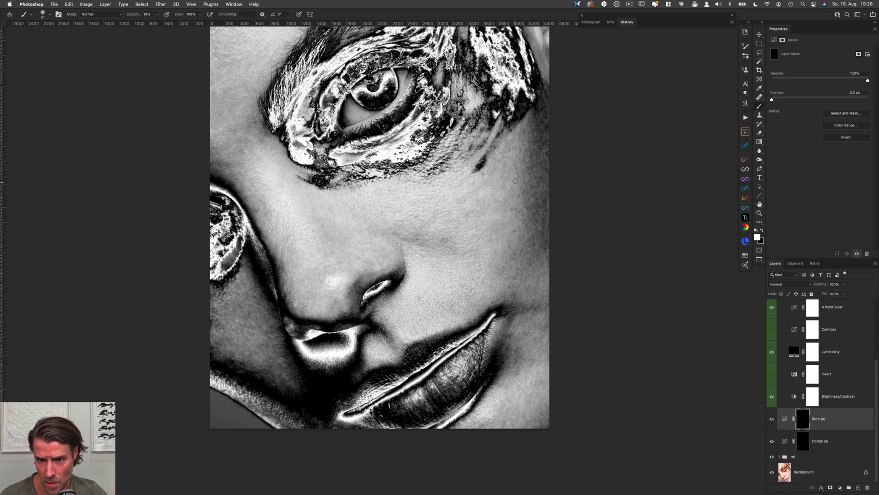
{"action": "key", "text": "alt+["}
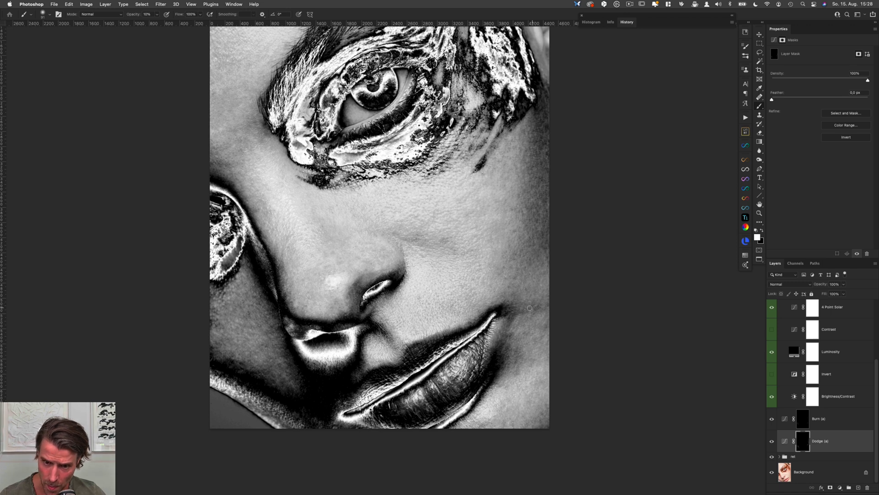
Even out the skin beside and below the near mouth corner using the Burn (a) and Dodge (a) masks
{"action": "key", "text": "alt+bracketright"}
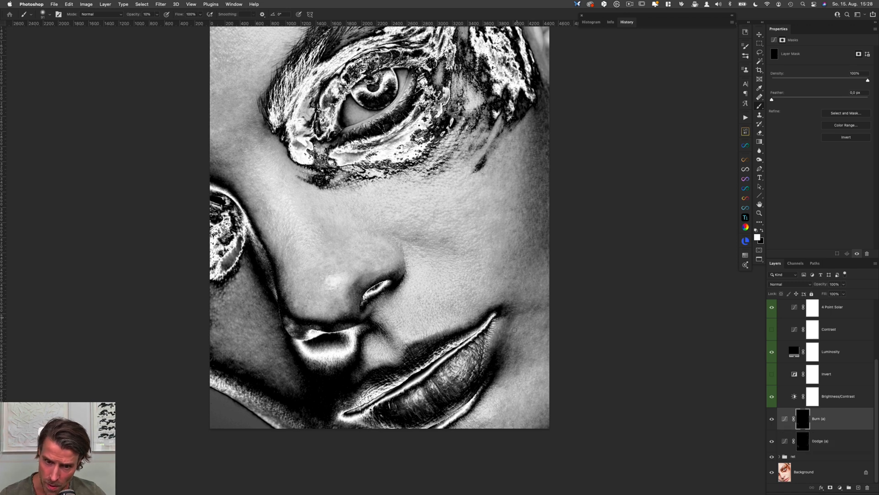
{"action": "key", "text": "alt+bracketleft"}
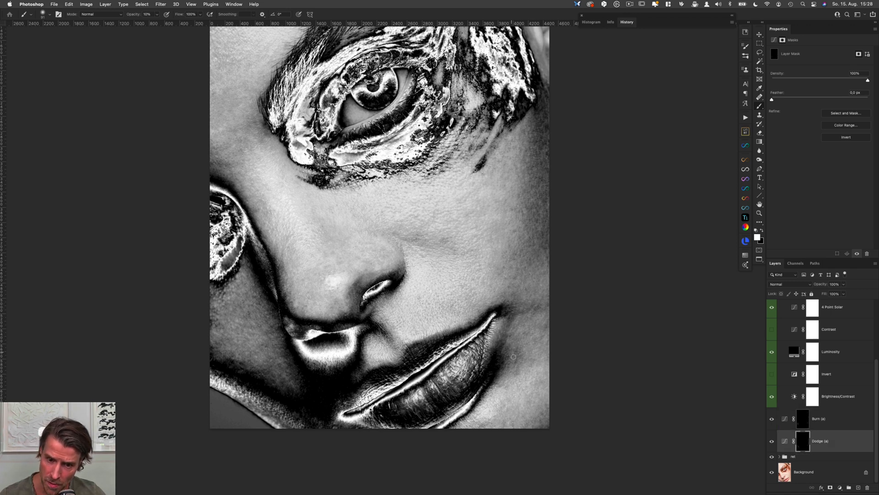
{"action": "key", "text": "alt+bracketright"}
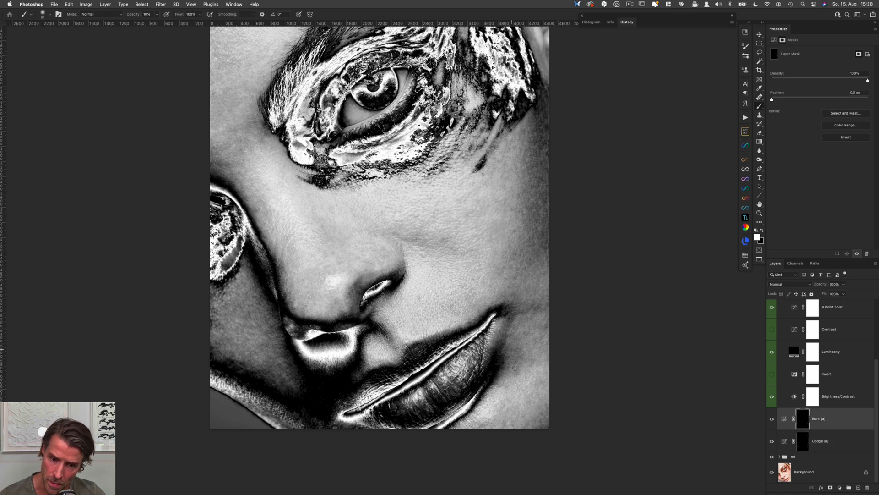
{"action": "key", "text": "alt+bracketleft"}
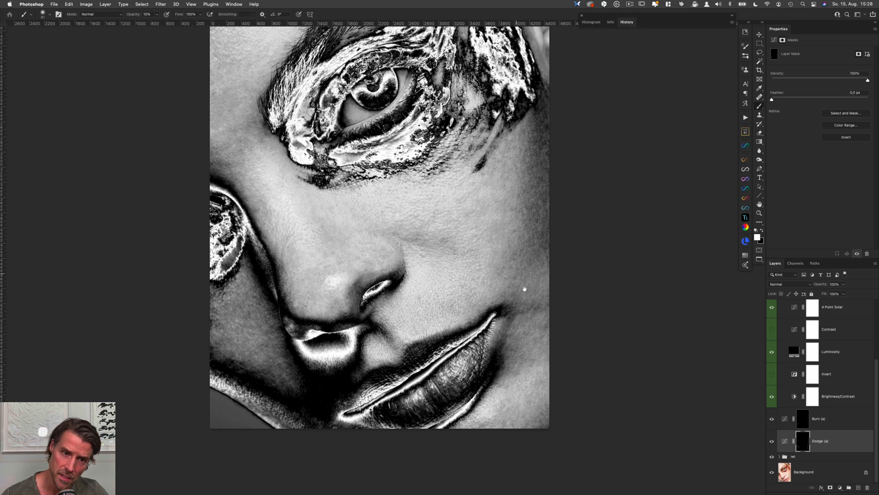
Hide and collapse the Help Layers group to return the portrait to its normal colour view
{"action": "scroll", "coordinate": [524, 290], "scroll_direction": "down", "scroll_amount": 2}
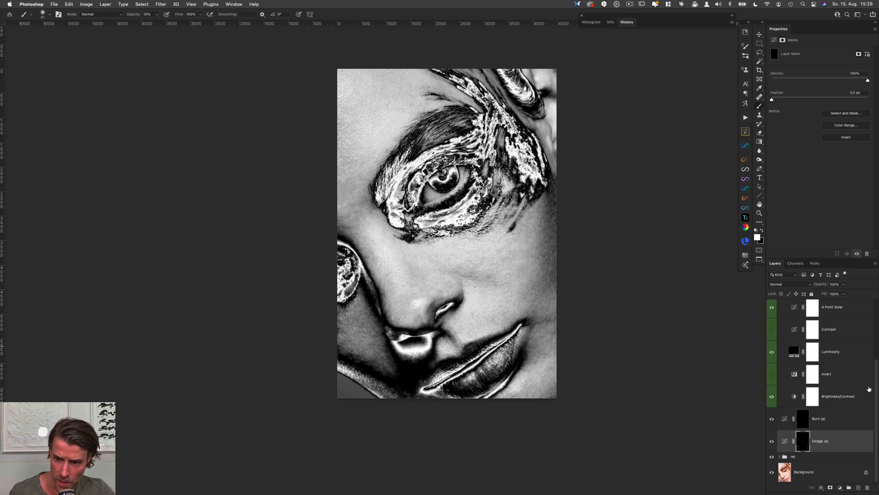
{"action": "scroll", "coordinate": [875, 397], "scroll_direction": "up", "scroll_amount": 5}
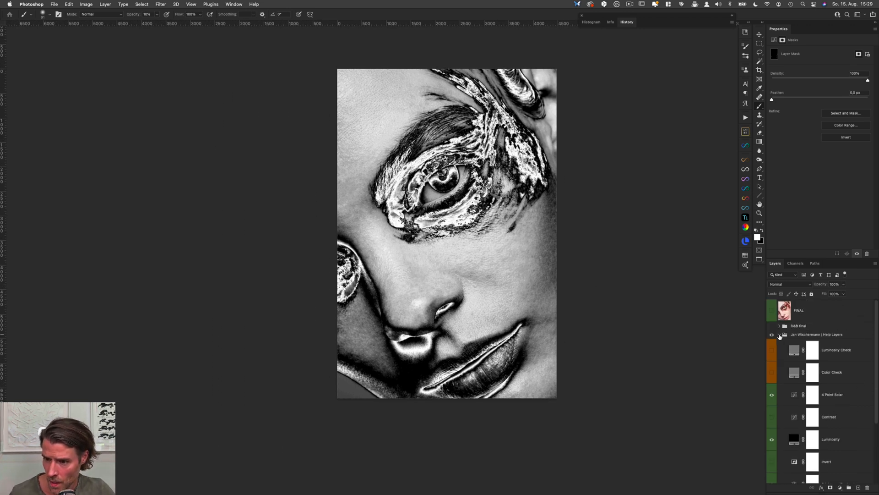
{"action": "left_click", "coordinate": [779, 335]}
Select the Burn (a) and Dodge (a) layers together and toggle their visibility to compare the cheeks and nose before and after
{"action": "left_click", "coordinate": [829, 351]}
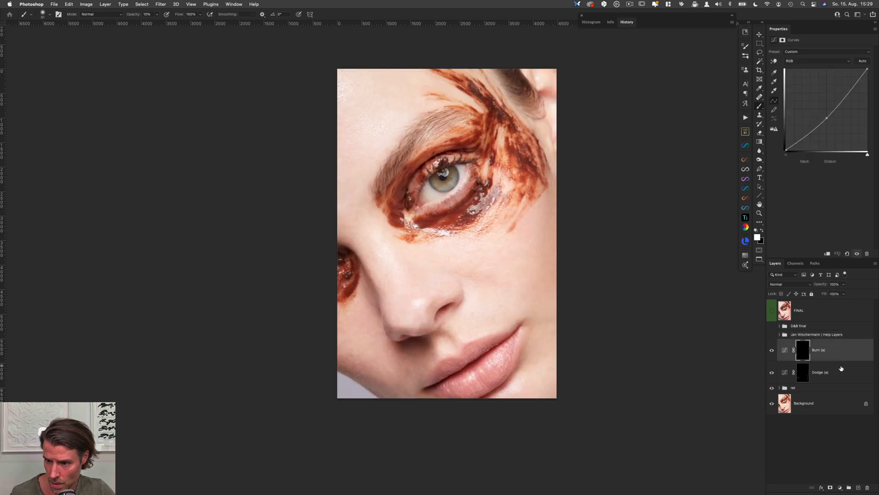
{"action": "left_click", "coordinate": [841, 369], "text": "shift"}
{"action": "key", "text": "super+comma"}
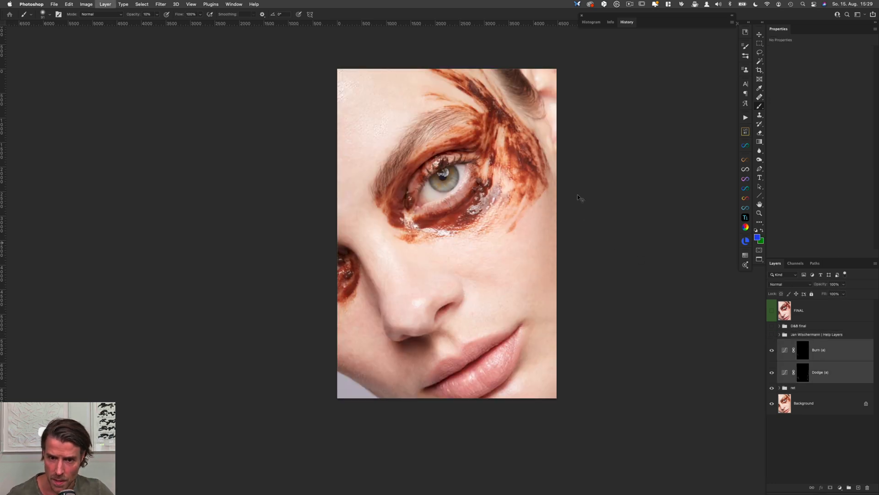
{"action": "left_click", "coordinate": [545, 248]}
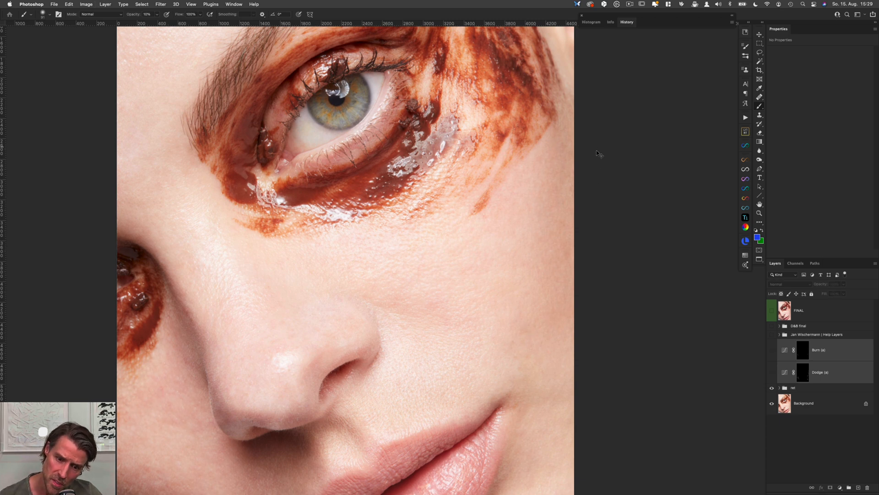
{"action": "scroll", "coordinate": [522, 305], "scroll_direction": "down", "scroll_amount": 5}
{"action": "scroll", "coordinate": [523, 305], "scroll_direction": "left", "scroll_amount": 5}
{"action": "scroll", "coordinate": [522, 305], "scroll_direction": "down", "scroll_amount": 2}
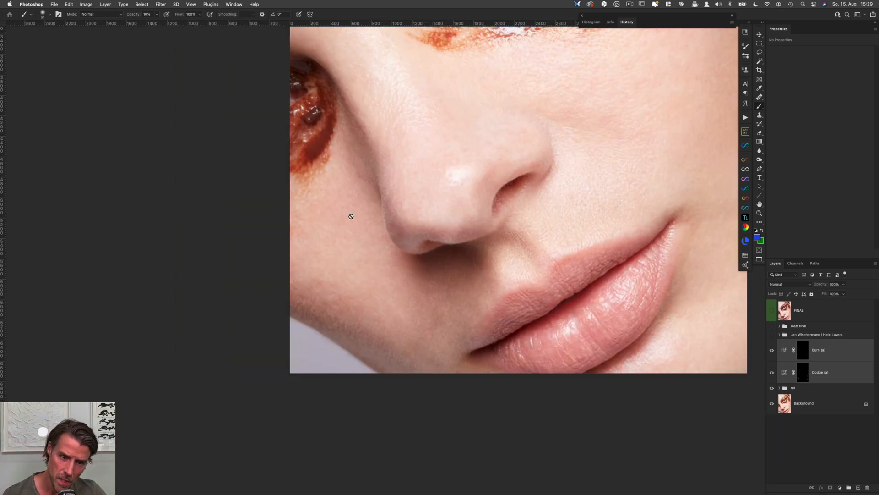
{"action": "key", "text": "super+comma"}
{"action": "key", "text": "super+comma"}
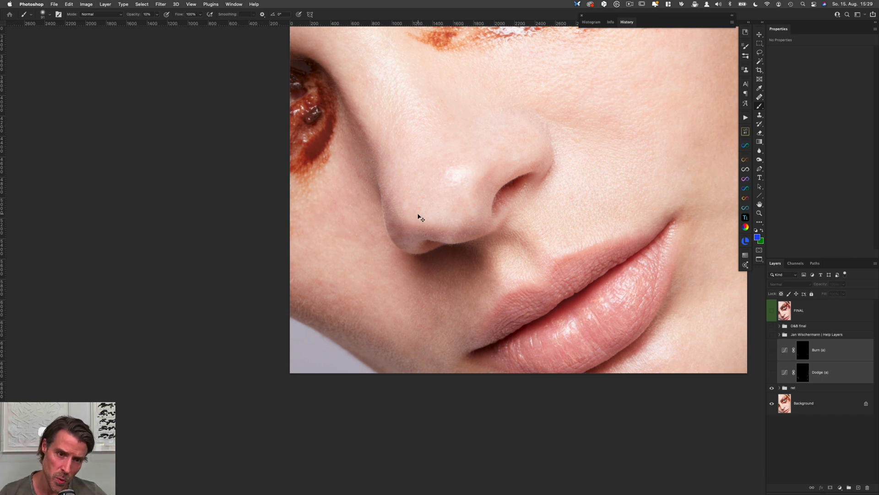
Compare the dodge and burn effect across the whole close-up with the Burn (a) and Dodge (a) layers on and off
{"action": "key", "text": "super+minus"}
{"action": "key", "text": "super+minus"}
{"action": "scroll", "coordinate": [412, 211], "scroll_direction": "down", "scroll_amount": 1}
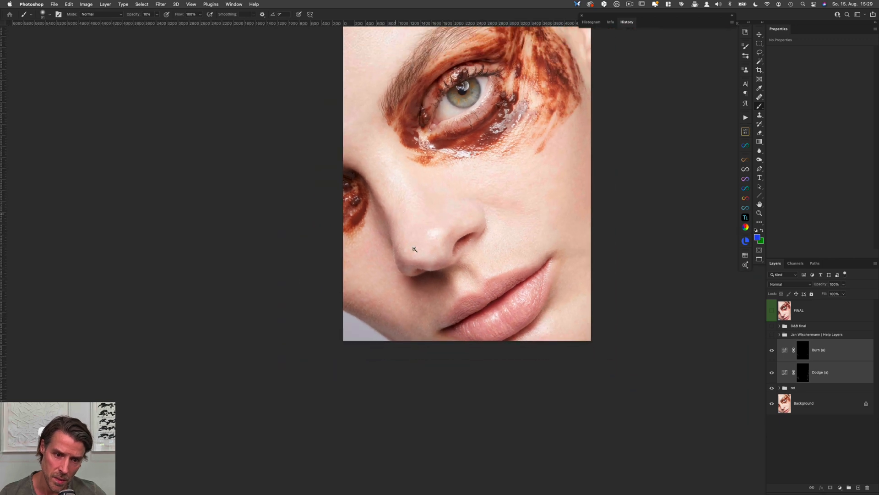
{"action": "scroll", "coordinate": [417, 238], "scroll_direction": "up", "scroll_amount": 3}
{"action": "scroll", "coordinate": [417, 238], "scroll_direction": "right", "scroll_amount": 2}
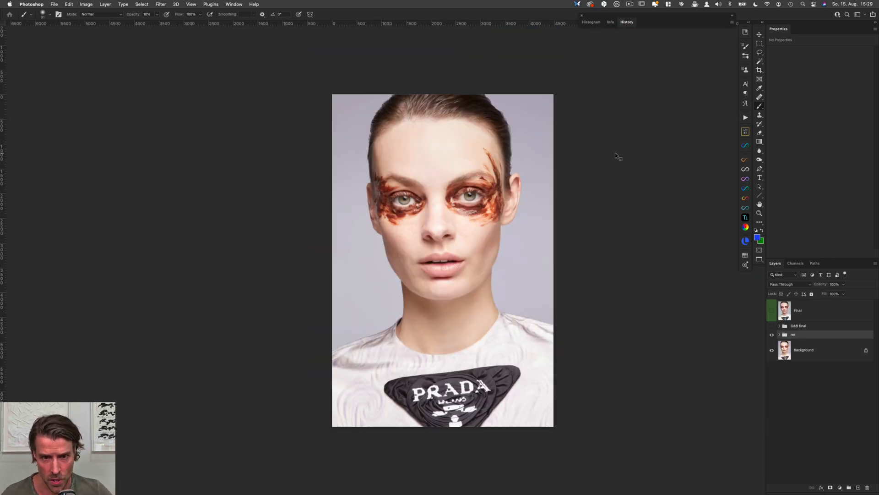
Expand the ret group and toggle its visibility to compare the retouched portrait with the original
{"action": "left_click", "coordinate": [454, 176]}
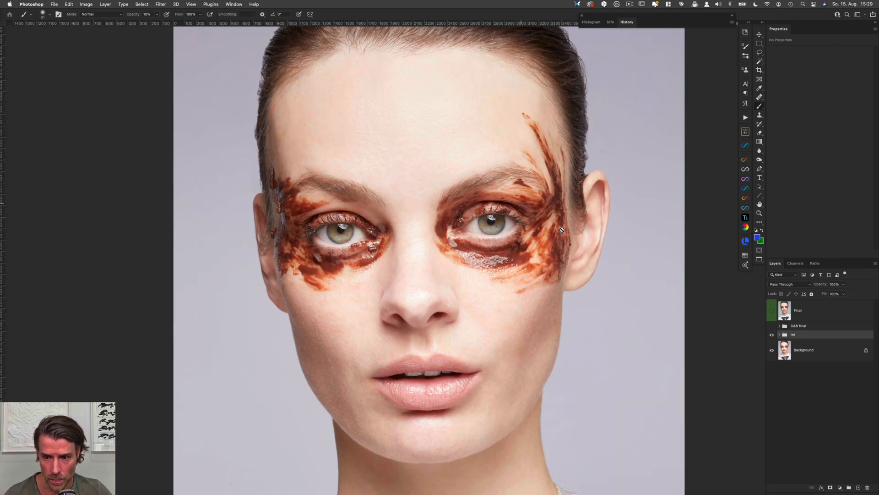
{"action": "left_click", "coordinate": [779, 335]}
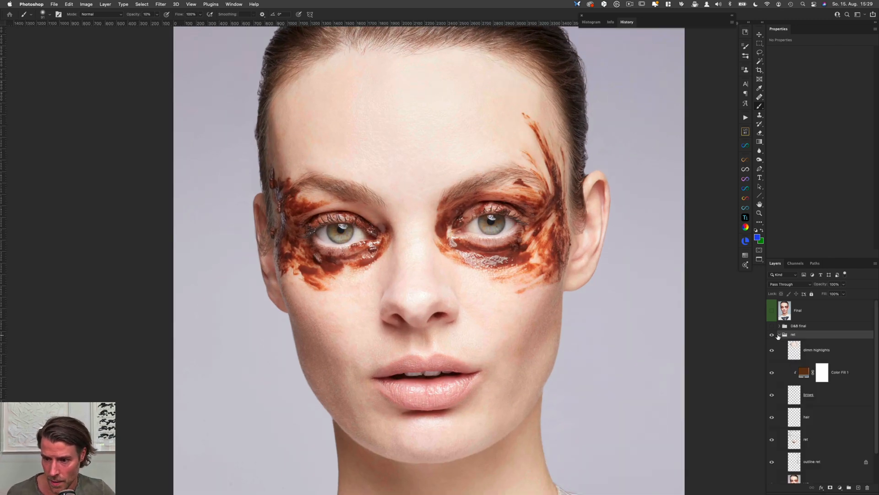
{"action": "left_click", "coordinate": [772, 335]}
{"action": "scroll", "coordinate": [530, 293], "scroll_direction": "down", "scroll_amount": 3}
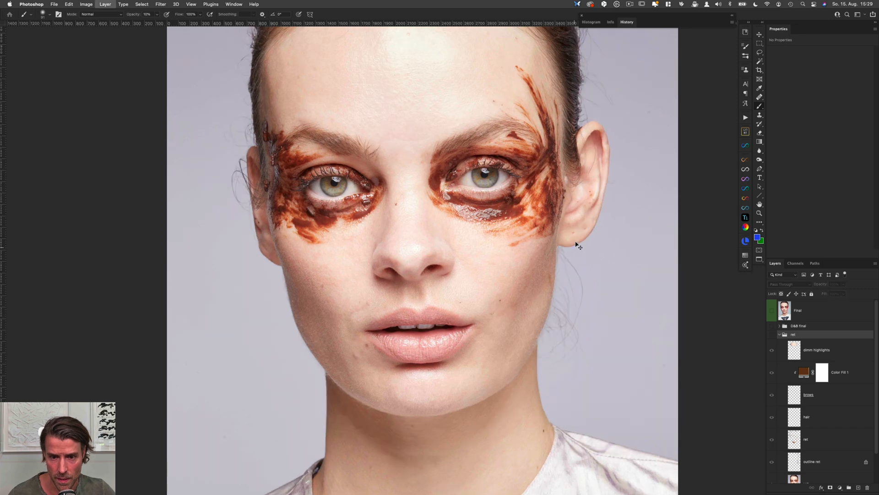
{"action": "key", "text": "super+minus"}
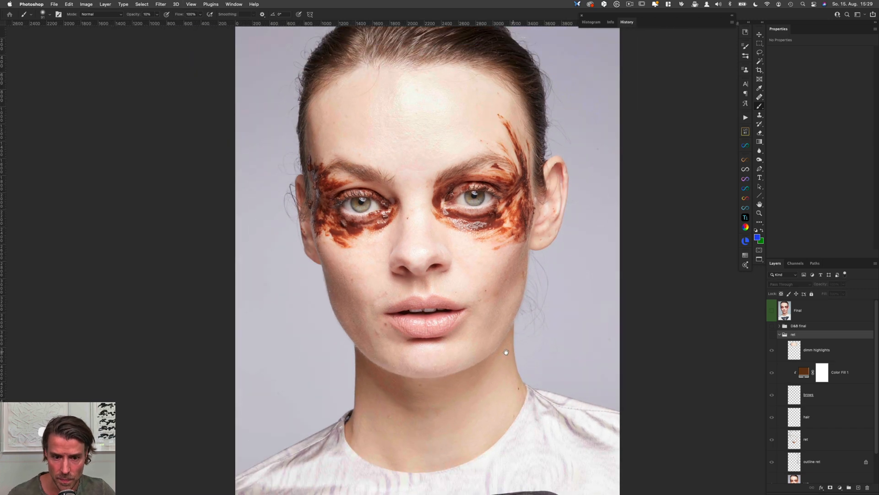
{"action": "left_click_drag", "start_coordinate": [506, 352], "coordinate": [483, 324]}
{"action": "left_click", "coordinate": [772, 335]}
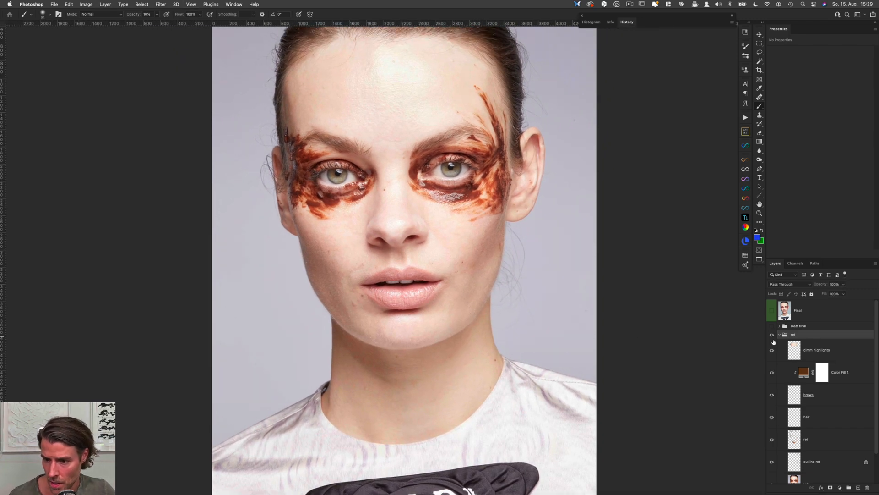
Hide every layer in the ret group from dimm highlights down to outline ret, and select the LIQ layer
{"action": "left_click_drag", "start_coordinate": [772, 350], "coordinate": [772, 461]}
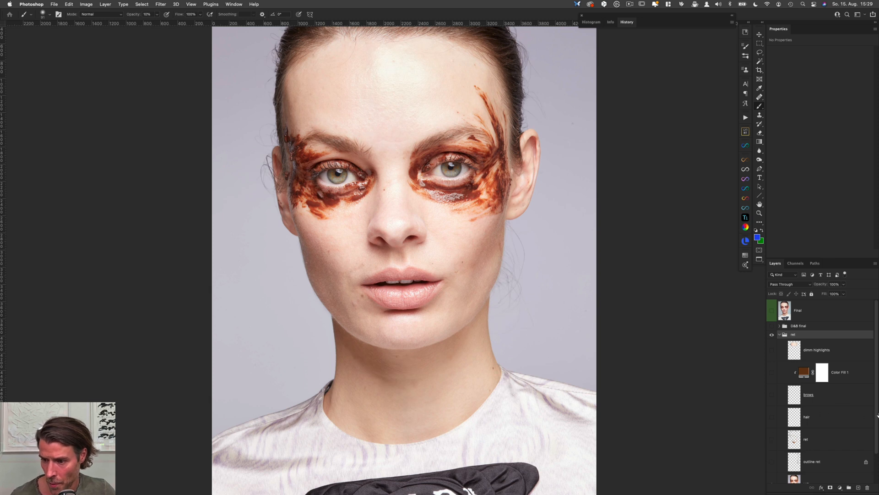
{"action": "scroll", "coordinate": [877, 415], "scroll_direction": "down", "scroll_amount": 1}
{"action": "left_click", "coordinate": [834, 461]}
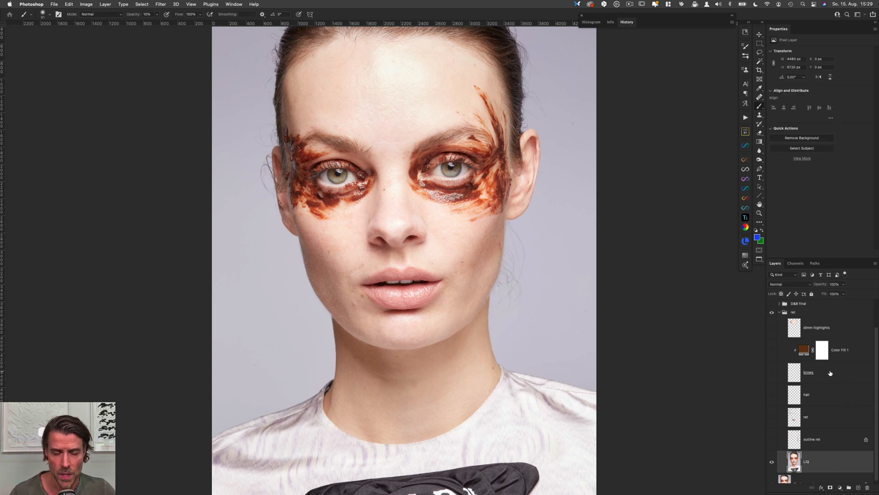
Toggle the LIQ layer repeatedly to compare the liquify changes to the face, neck and shirt
{"action": "key", "text": "super+comma"}
{"action": "key", "text": "super+comma"}
{"action": "key", "text": "super+comma"}
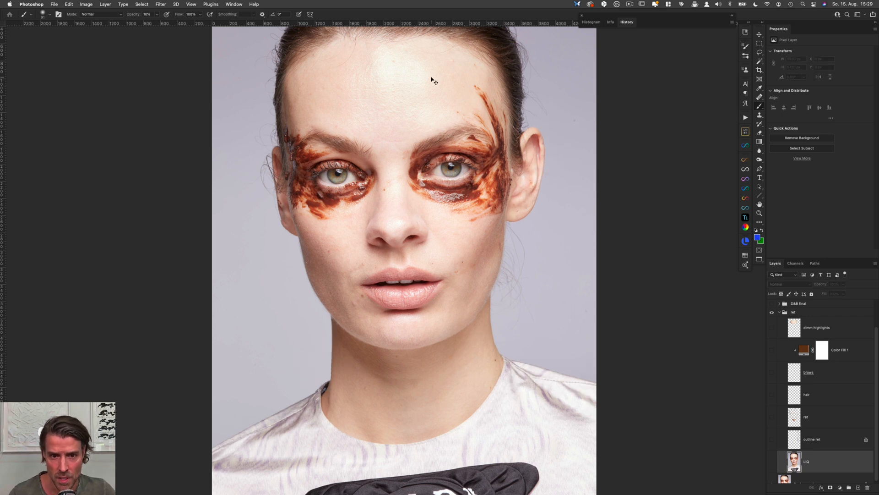
{"action": "key", "text": "super+comma"}
{"action": "key", "text": "super+comma"}
{"action": "key", "text": "super+comma"}
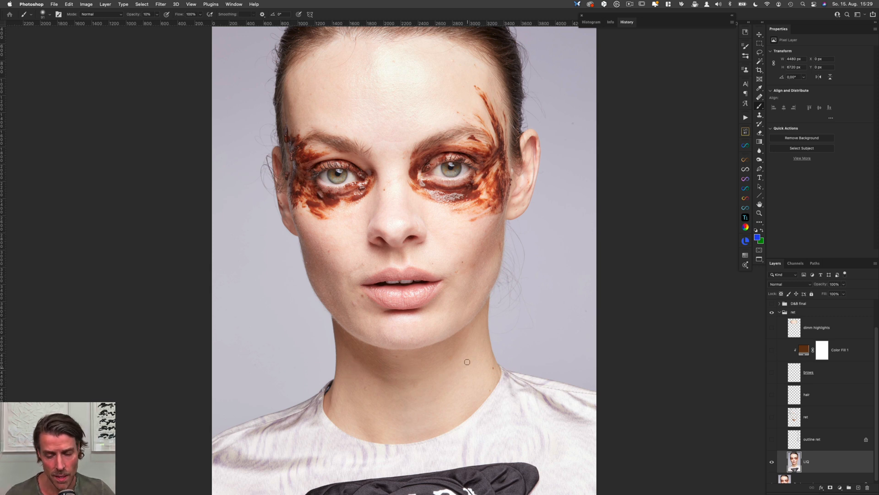
{"action": "key", "text": "super+comma"}
{"action": "key", "text": "super+comma"}
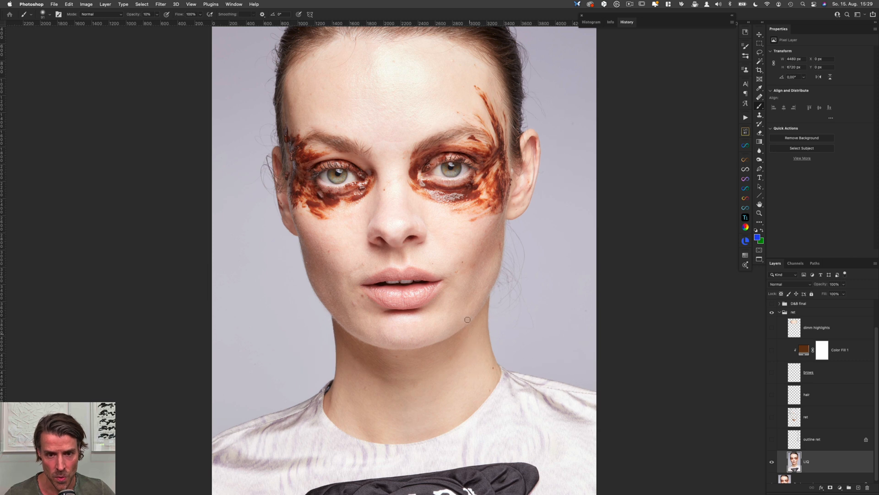
{"action": "scroll", "coordinate": [451, 248], "scroll_direction": "up", "scroll_amount": 2}
{"action": "scroll", "coordinate": [453, 274], "scroll_direction": "down", "scroll_amount": 1}
{"action": "scroll", "coordinate": [452, 274], "scroll_direction": "down", "scroll_amount": 1}
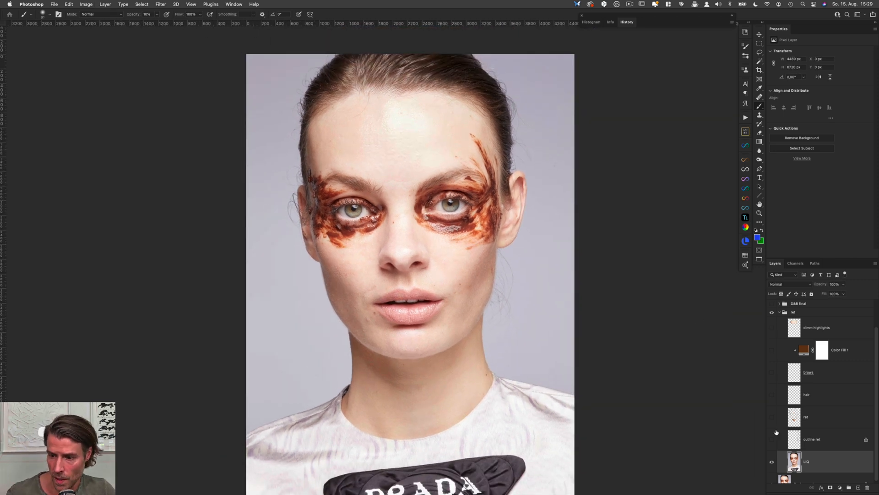
Select and show the outline ret layer, and inspect the outline of the face and hair
{"action": "left_click", "coordinate": [824, 440]}
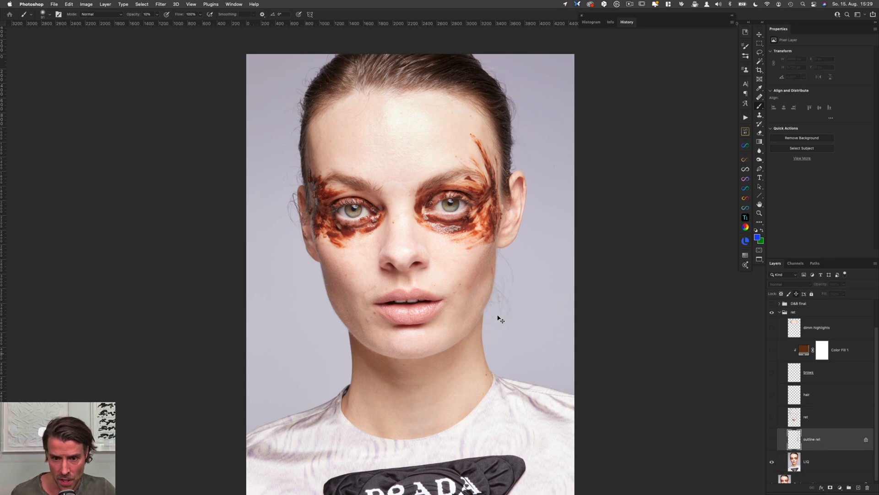
{"action": "key", "text": "super+comma"}
{"action": "scroll", "coordinate": [510, 255], "scroll_direction": "up", "scroll_amount": 4}
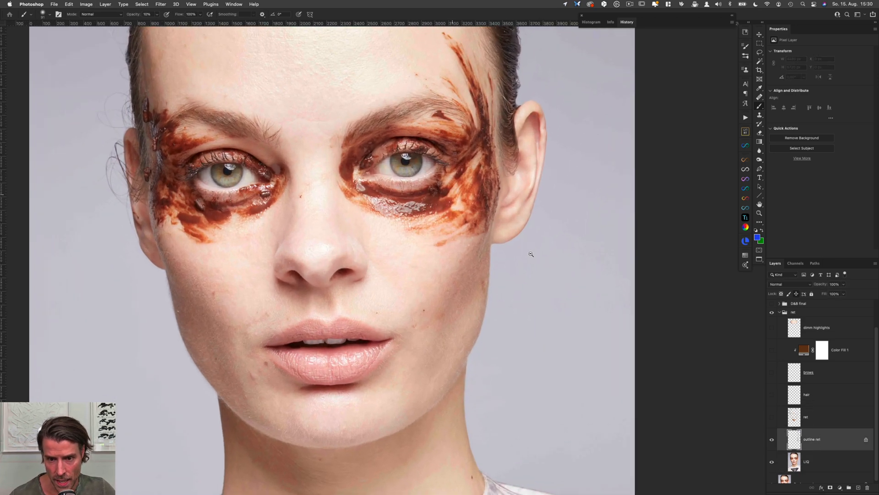
{"action": "scroll", "coordinate": [542, 251], "scroll_direction": "down", "scroll_amount": 3}
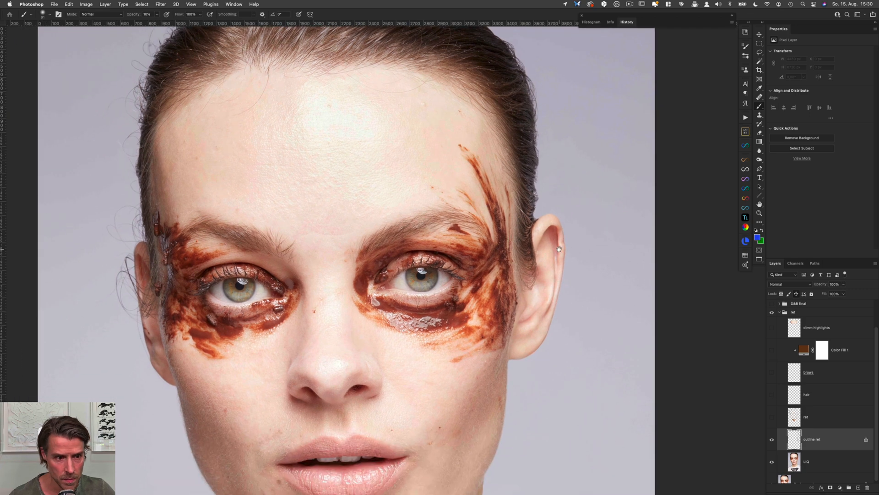
{"action": "scroll", "coordinate": [561, 252], "scroll_direction": "up", "scroll_amount": 2}
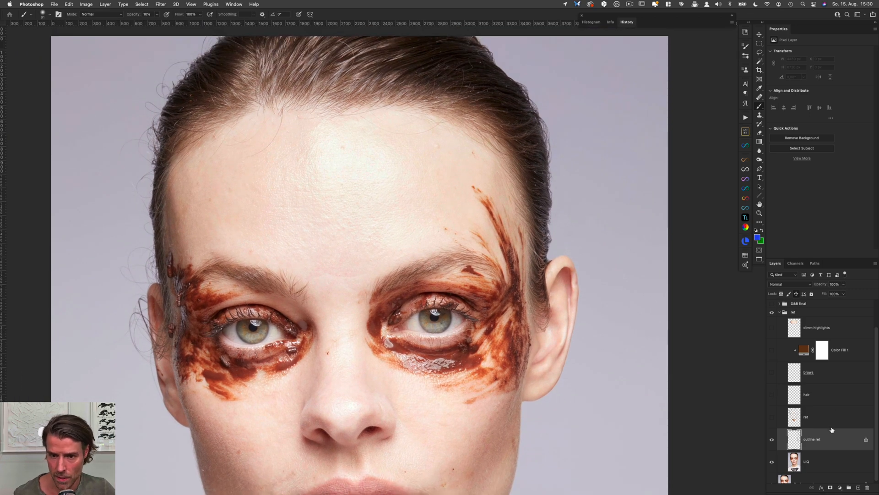
Turn off the outline ret layer to compare the stray hairs beside the jaw and ears
{"action": "key", "text": "super+comma"}
{"action": "left_click_drag", "start_coordinate": [551, 398], "coordinate": [526, 308]}
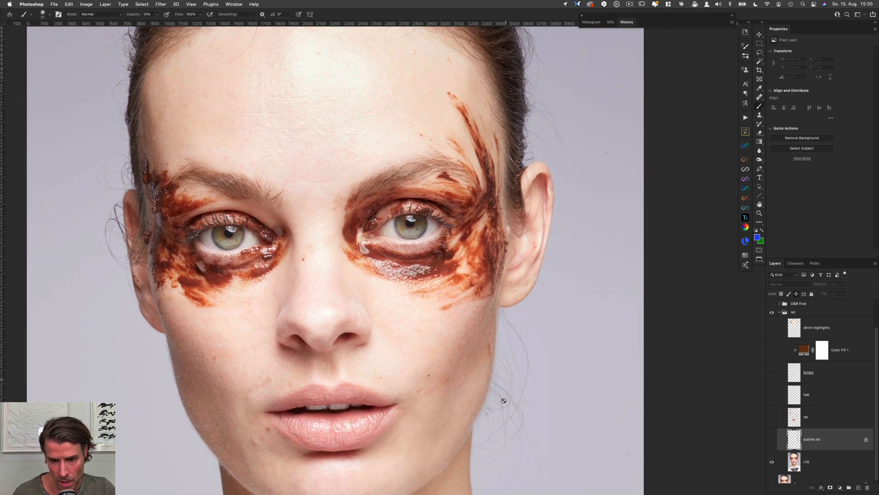
{"action": "left_click_drag", "start_coordinate": [517, 383], "coordinate": [519, 369]}
{"action": "scroll", "coordinate": [519, 370], "scroll_direction": "down", "scroll_amount": 2}
{"action": "scroll", "coordinate": [569, 304], "scroll_direction": "up", "scroll_amount": 2}
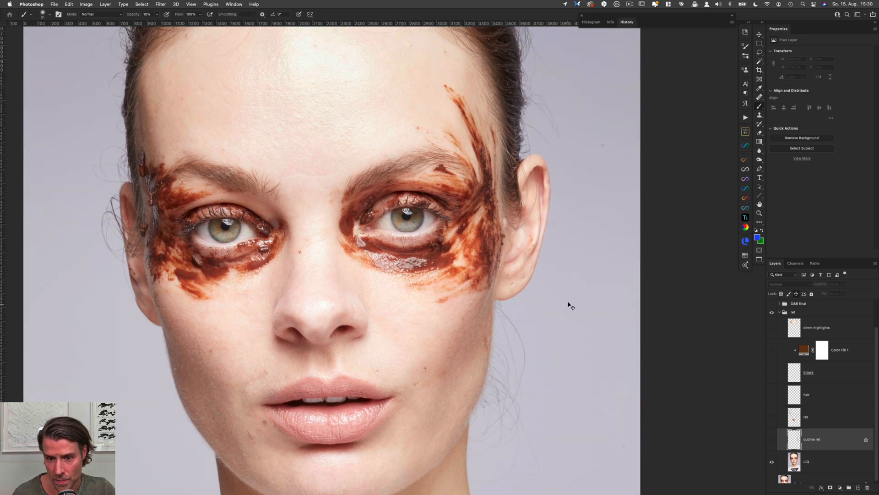
Select and show the ret layer, and compare the face with its skin retouching on and off
{"action": "left_click", "coordinate": [826, 423]}
{"action": "key", "text": "super+comma"}
{"action": "scroll", "coordinate": [509, 367], "scroll_direction": "left", "scroll_amount": 5}
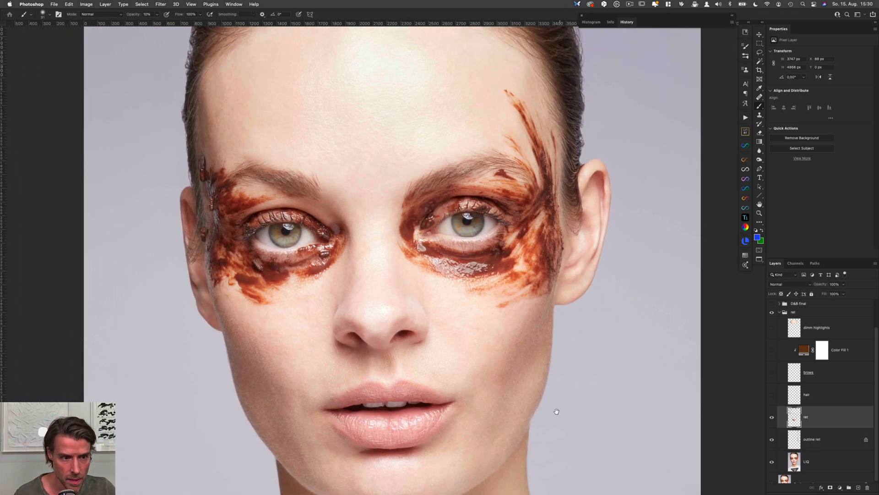
{"action": "key", "text": "super+comma"}
{"action": "key", "text": "super+comma"}
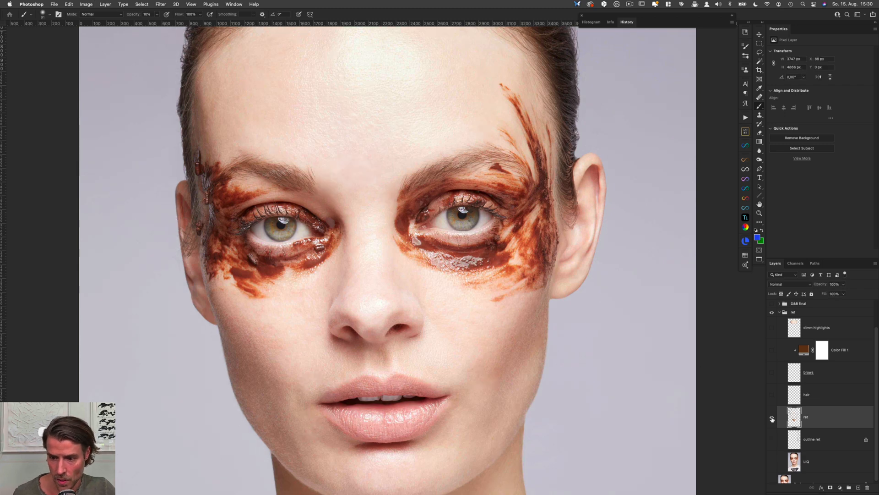
Isolate the ret layer to view its retouching strokes, restore the other layers and toggle it to compare
{"action": "left_click", "coordinate": [772, 418], "text": "alt"}
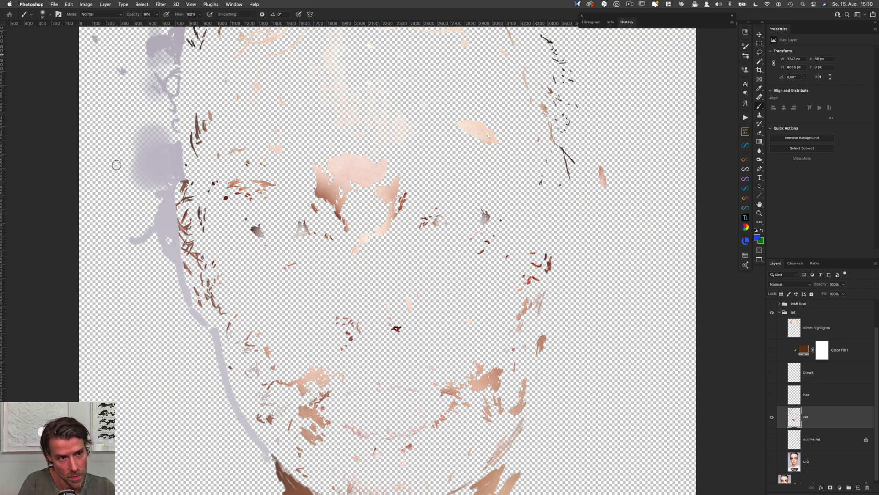
{"action": "left_click", "coordinate": [772, 419], "text": "alt"}
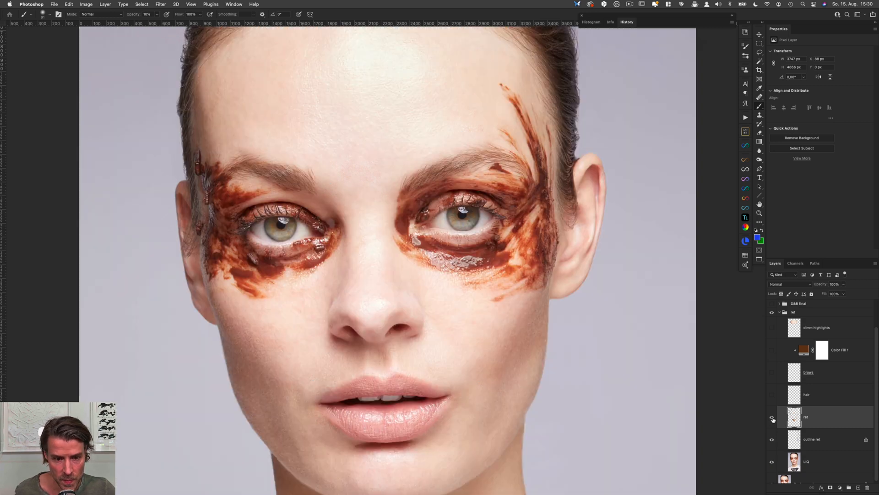
{"action": "left_click", "coordinate": [772, 417]}
{"action": "left_click", "coordinate": [772, 417]}
{"action": "left_click", "coordinate": [772, 417]}
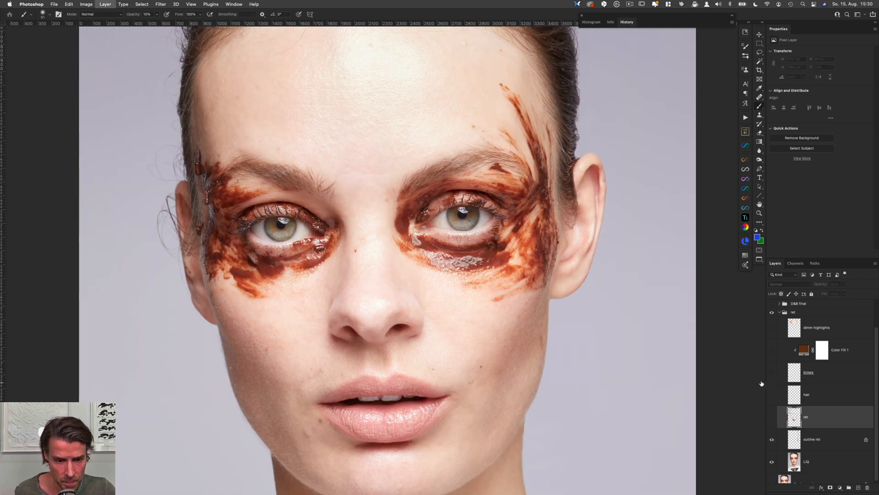
Compare the mouth and chin close-up with the ret layer on and off, and inspect the retouched skin up to the forehead
{"action": "left_click_drag", "start_coordinate": [352, 446], "coordinate": [401, 341]}
{"action": "left_click_drag", "start_coordinate": [443, 359], "coordinate": [434, 357]}
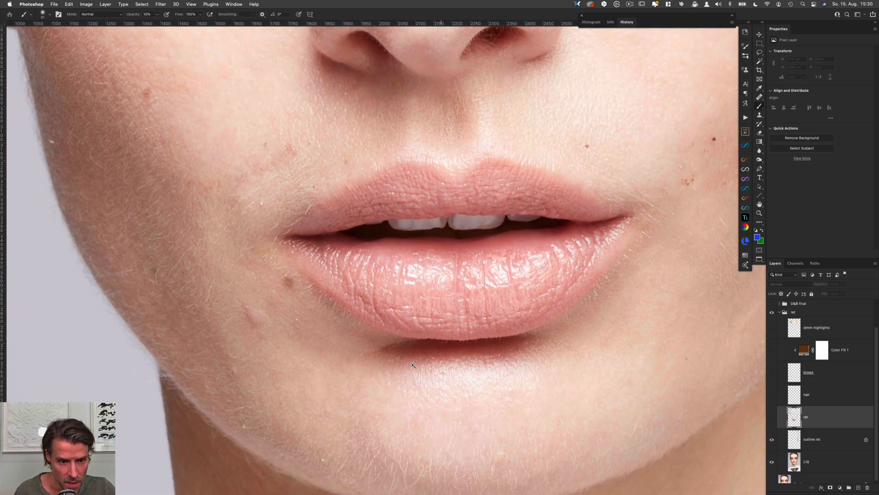
{"action": "key", "text": "super+comma"}
{"action": "key", "text": "super+comma"}
{"action": "key", "text": "super+comma"}
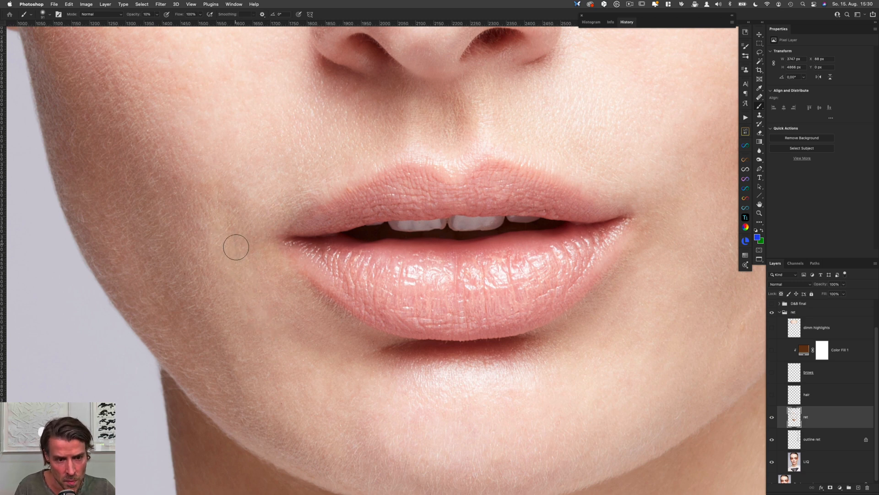
{"action": "scroll", "coordinate": [273, 276], "scroll_direction": "down", "scroll_amount": 3}
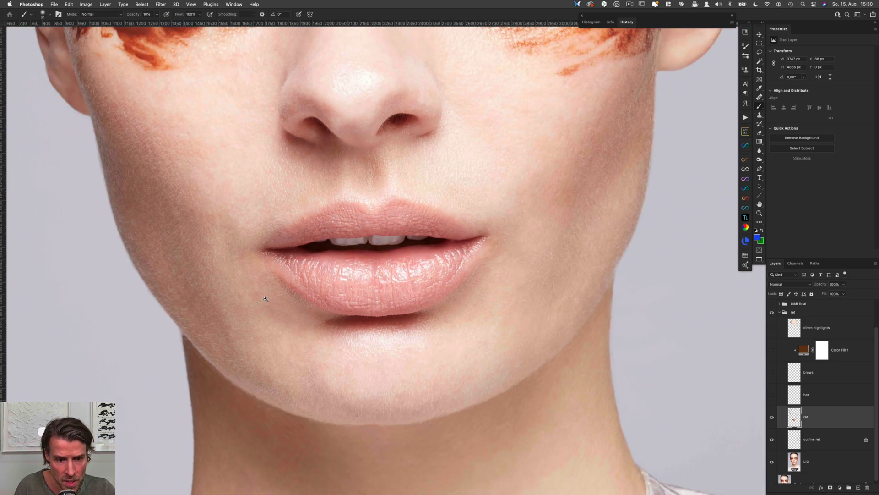
{"action": "scroll", "coordinate": [304, 277], "scroll_direction": "up", "scroll_amount": 2}
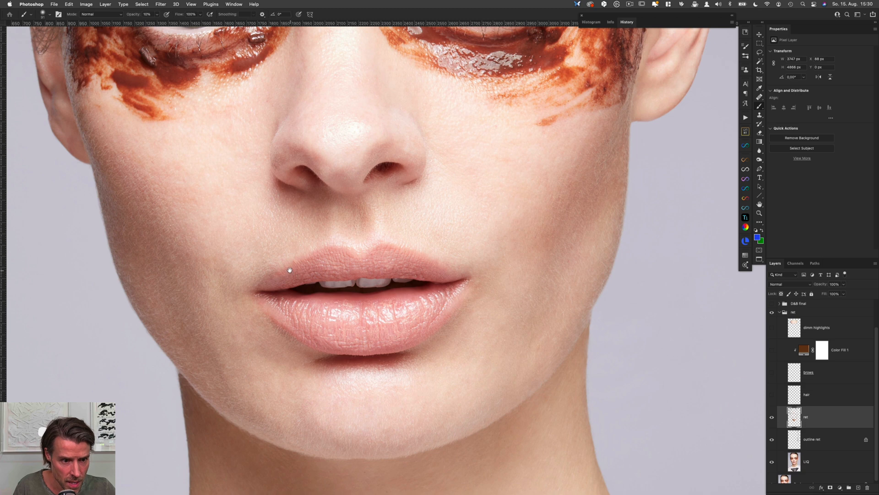
{"action": "scroll", "coordinate": [406, 245], "scroll_direction": "up", "scroll_amount": 5}
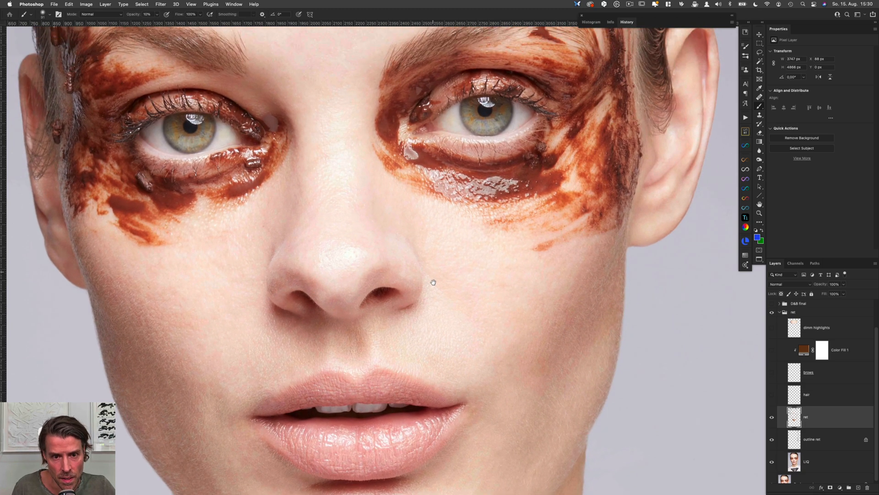
{"action": "scroll", "coordinate": [449, 254], "scroll_direction": "up", "scroll_amount": 6}
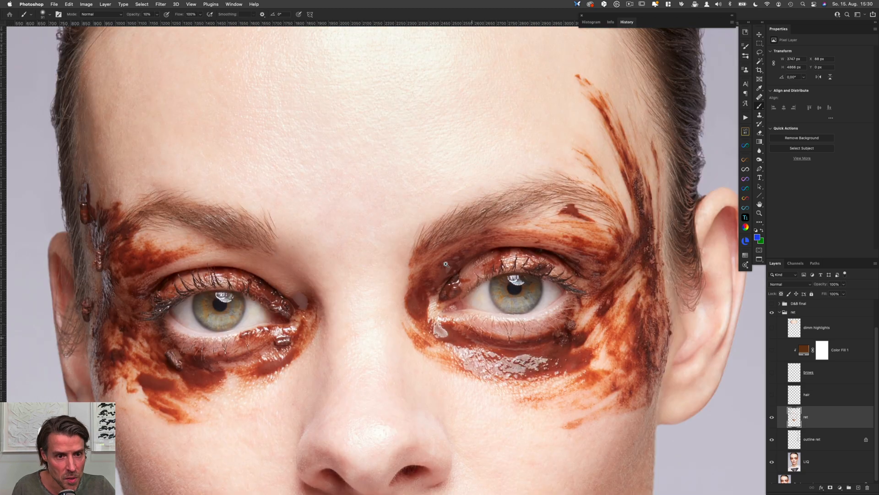
{"action": "scroll", "coordinate": [446, 264], "scroll_direction": "down", "scroll_amount": 1}
{"action": "scroll", "coordinate": [436, 267], "scroll_direction": "down", "scroll_amount": 1}
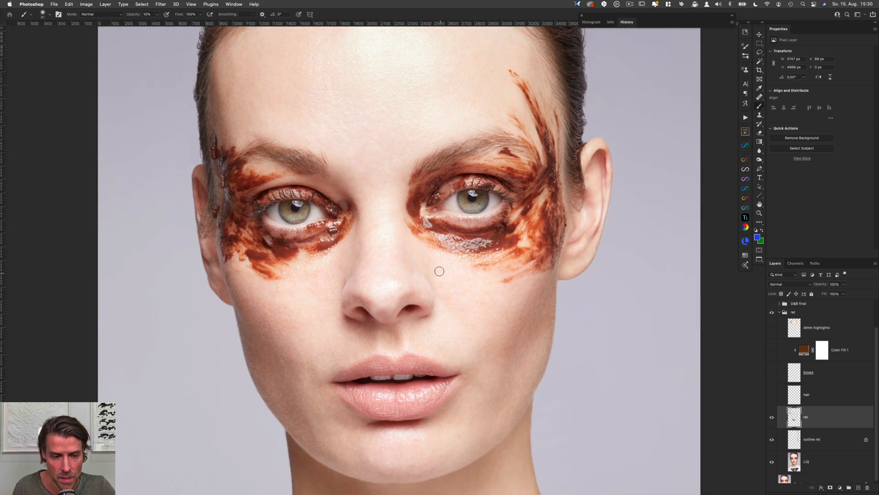
Select the hair layer and turn on its visibility with the forehead and hairline in view
{"action": "key", "text": "super+shift+n"}
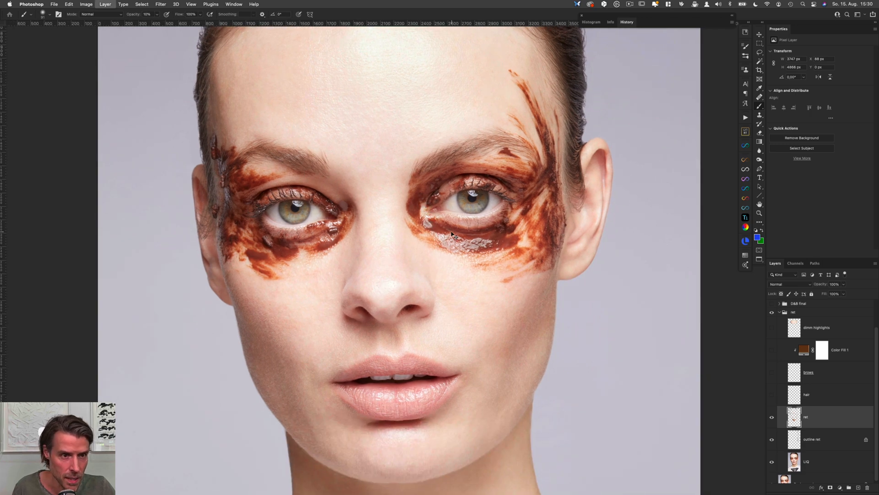
{"action": "left_click", "coordinate": [825, 402]}
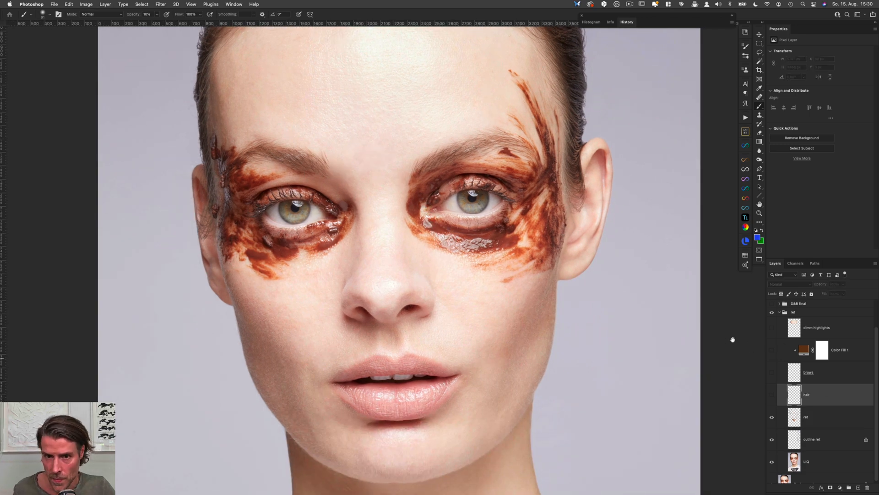
{"action": "scroll", "coordinate": [609, 373], "scroll_direction": "up", "scroll_amount": 2}
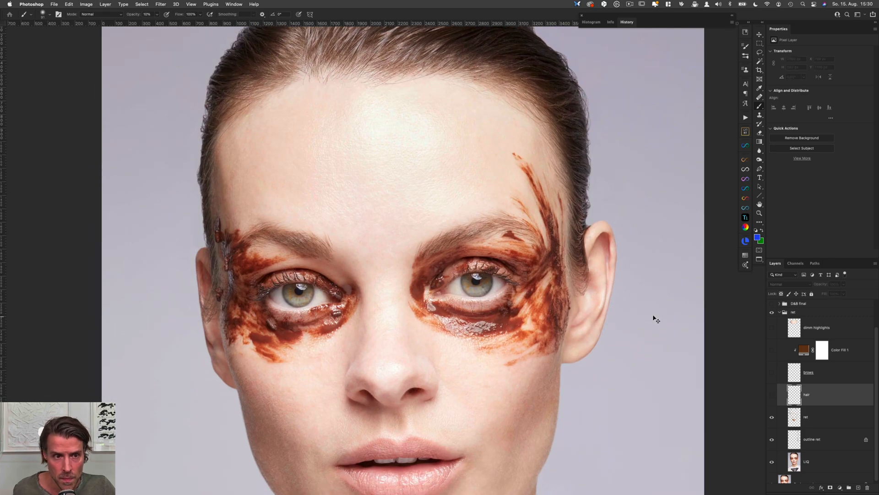
{"action": "left_click", "coordinate": [772, 395]}
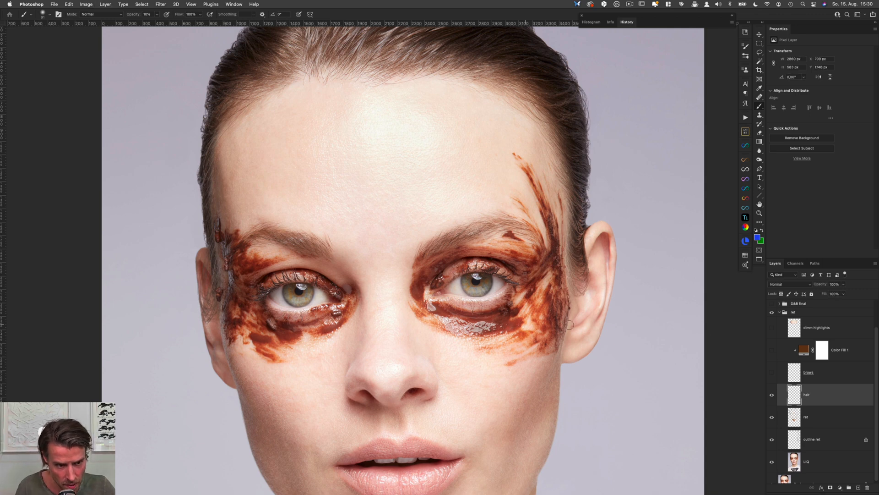
Toggle the brows layer to compare the eyebrows and leave it shown
{"action": "left_click", "coordinate": [772, 373]}
{"action": "left_click", "coordinate": [772, 373]}
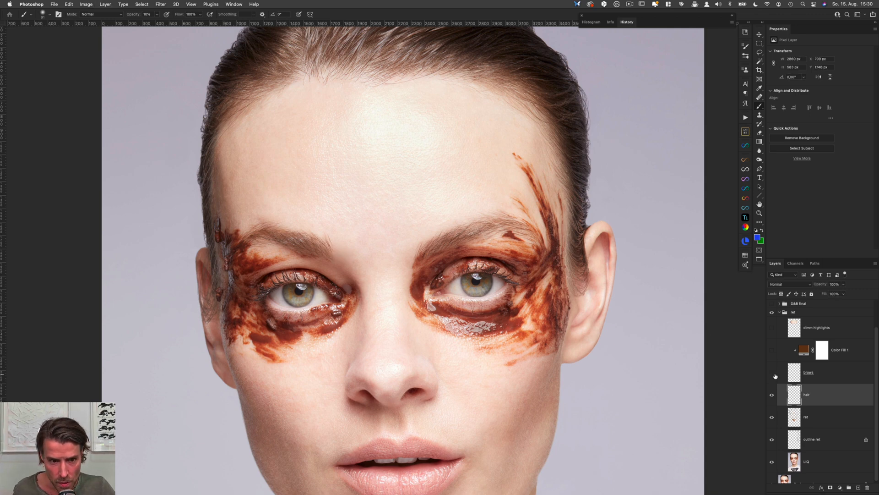
{"action": "left_click", "coordinate": [773, 373]}
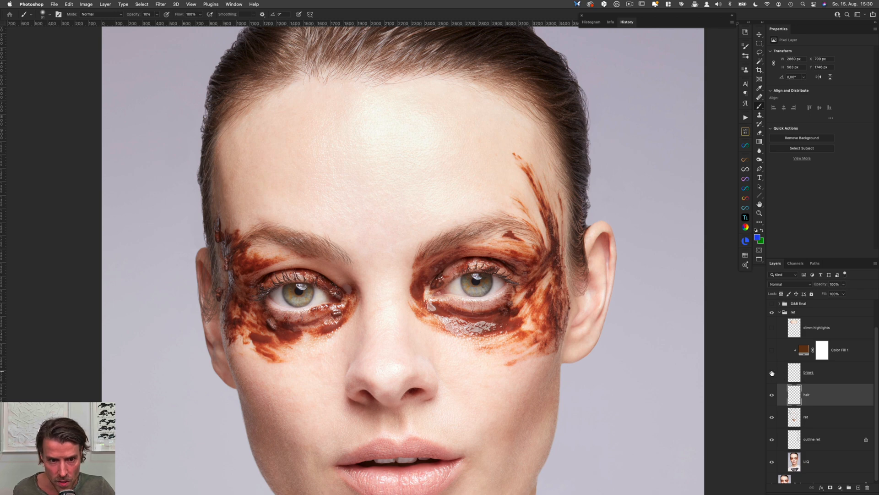
Show the clipped Color Fill 1 layer above the brows layer, select it and toggle it to compare the eyebrows up close
{"action": "left_click", "coordinate": [773, 373], "text": "alt"}
{"action": "left_click", "coordinate": [772, 372], "text": "alt"}
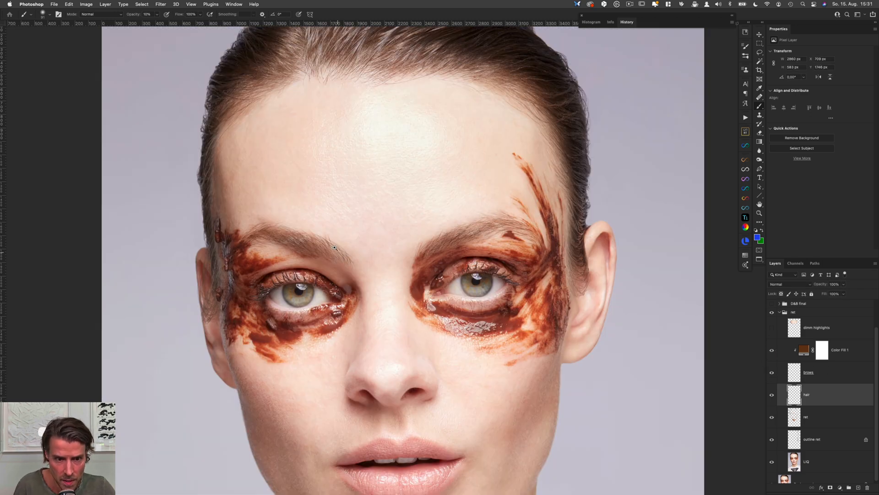
{"action": "scroll", "coordinate": [374, 252], "scroll_direction": "up", "scroll_amount": 3}
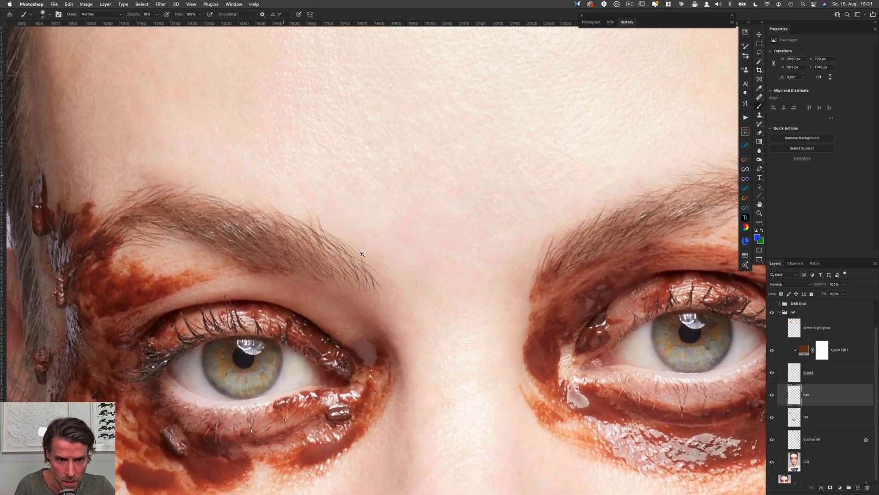
{"action": "left_click", "coordinate": [847, 354]}
{"action": "key", "text": "super+comma"}
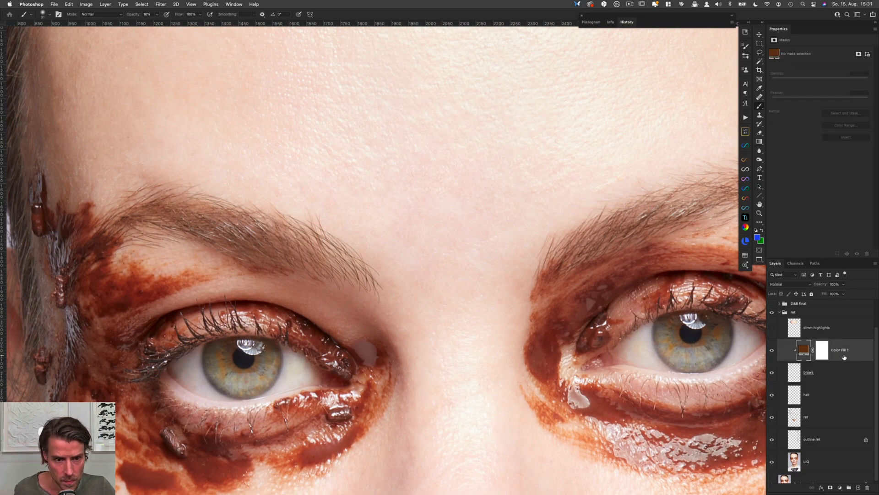
Select the dimm highlights layer and turn on its visibility with the forehead in view
{"action": "scroll", "coordinate": [524, 313], "scroll_direction": "down", "scroll_amount": 4}
{"action": "scroll", "coordinate": [524, 313], "scroll_direction": "right", "scroll_amount": 2}
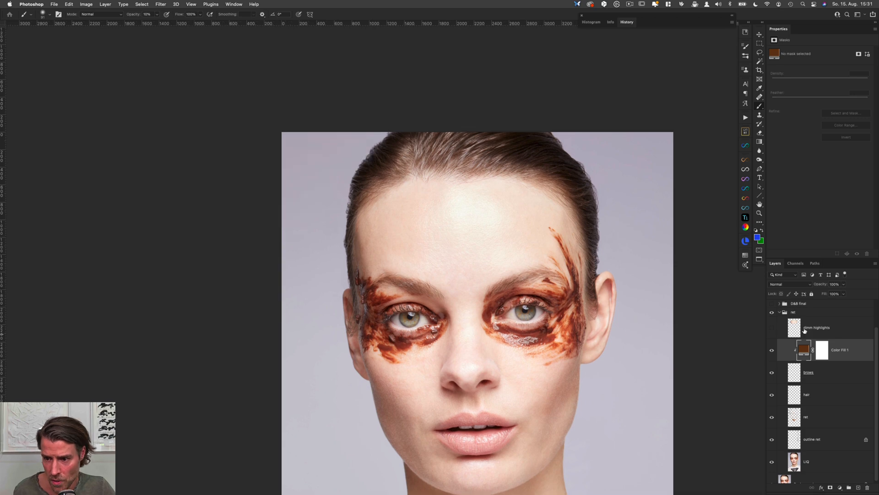
{"action": "left_click", "coordinate": [841, 329]}
{"action": "key", "text": "super+comma"}
{"action": "scroll", "coordinate": [430, 233], "scroll_direction": "up", "scroll_amount": 4}
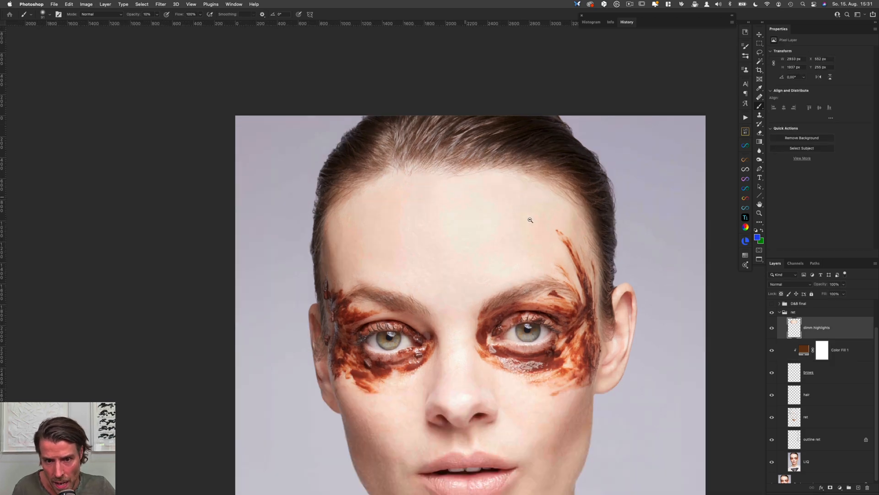
{"action": "scroll", "coordinate": [526, 218], "scroll_direction": "down", "scroll_amount": 1}
{"action": "scroll", "coordinate": [561, 322], "scroll_direction": "right", "scroll_amount": 1}
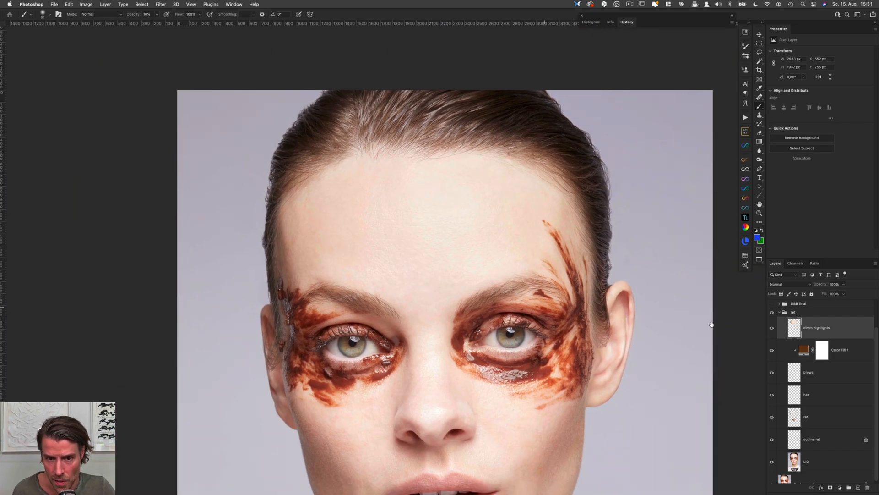
Collapse the ret group, then select the D&B final group and turn on its visibility
{"action": "left_click", "coordinate": [781, 313]}
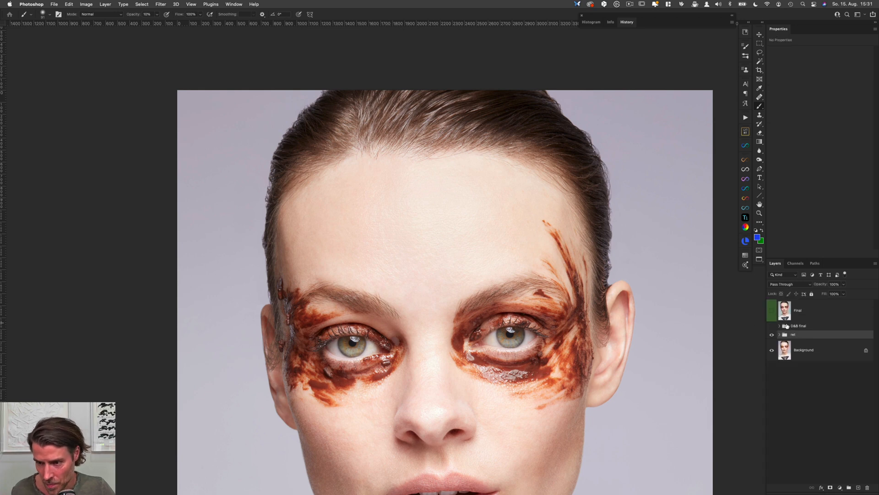
{"action": "scroll", "coordinate": [607, 286], "scroll_direction": "down", "scroll_amount": 4}
{"action": "scroll", "coordinate": [608, 286], "scroll_direction": "down", "scroll_amount": 5}
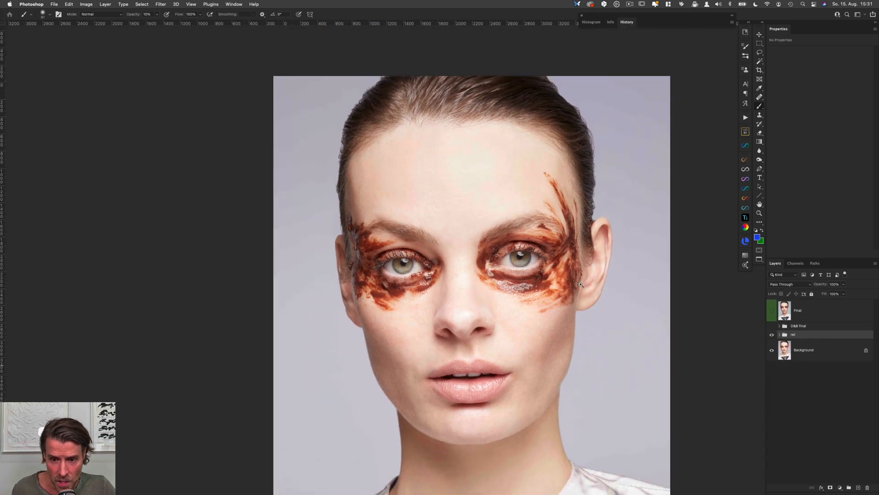
{"action": "scroll", "coordinate": [549, 293], "scroll_direction": "right", "scroll_amount": 2}
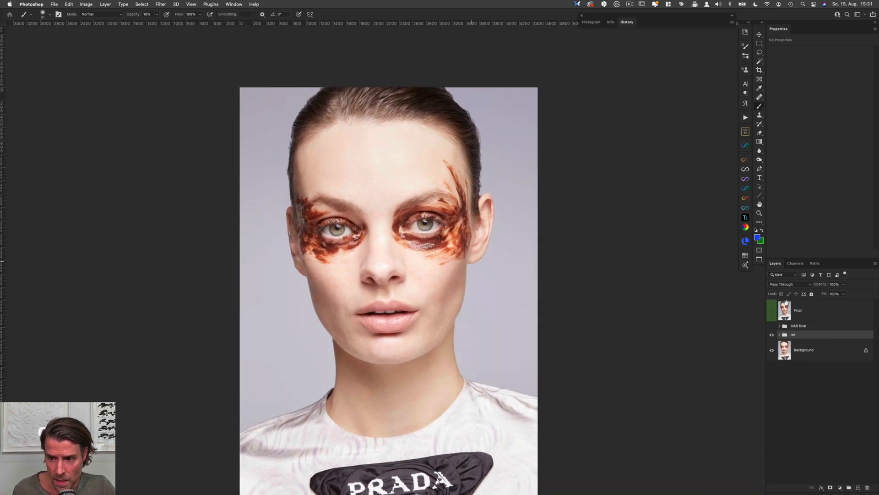
{"action": "left_click", "coordinate": [803, 326]}
{"action": "key", "text": "ctrl+comma"}
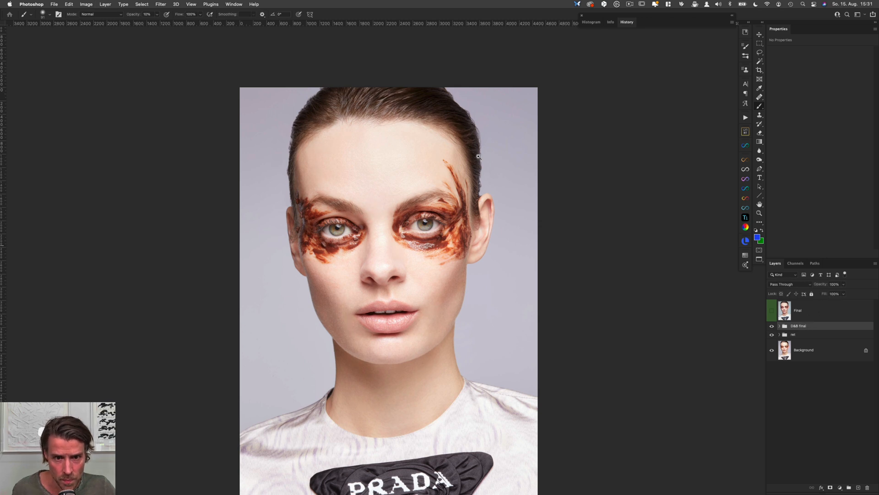
Toggle the D&B final group off and on repeatedly to compare the dodge and burn effect across the face
{"action": "scroll", "coordinate": [447, 155], "scroll_direction": "up", "scroll_amount": 4}
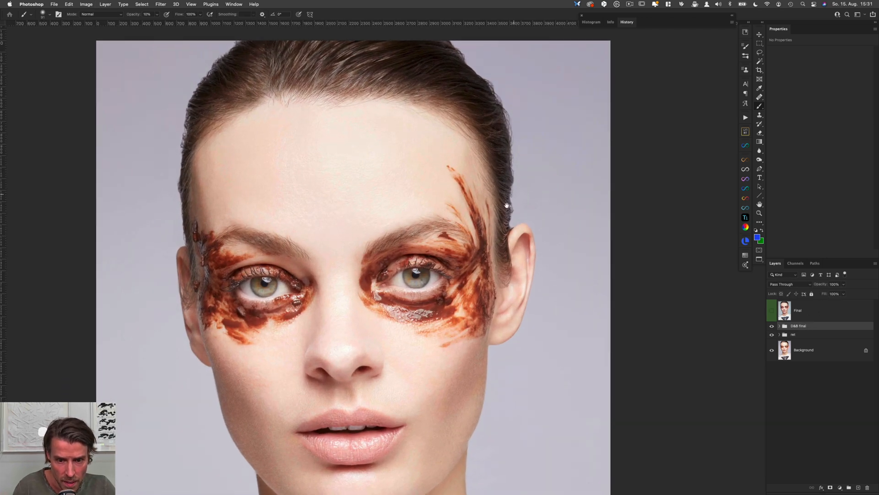
{"action": "scroll", "coordinate": [524, 160], "scroll_direction": "down", "scroll_amount": 2}
{"action": "scroll", "coordinate": [524, 160], "scroll_direction": "left", "scroll_amount": 2}
{"action": "key", "text": "ctrl+comma"}
{"action": "key", "text": "ctrl+comma"}
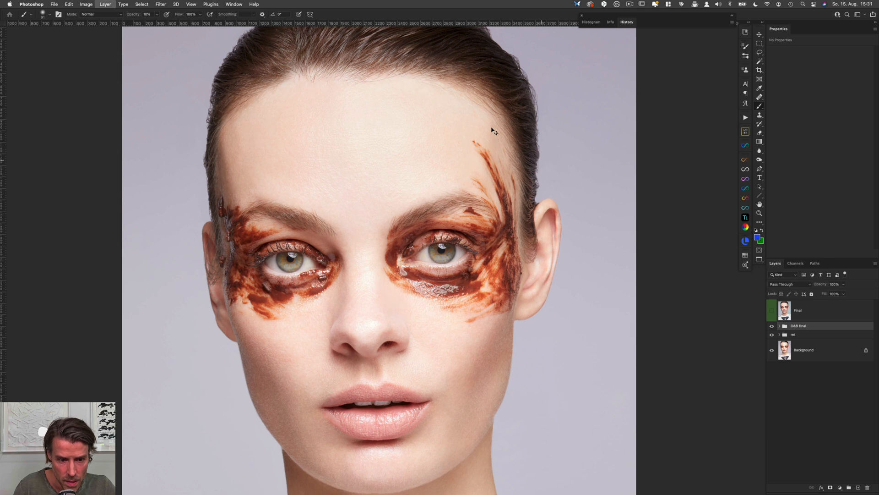
{"action": "key", "text": "ctrl+comma"}
{"action": "key", "text": "ctrl+comma"}
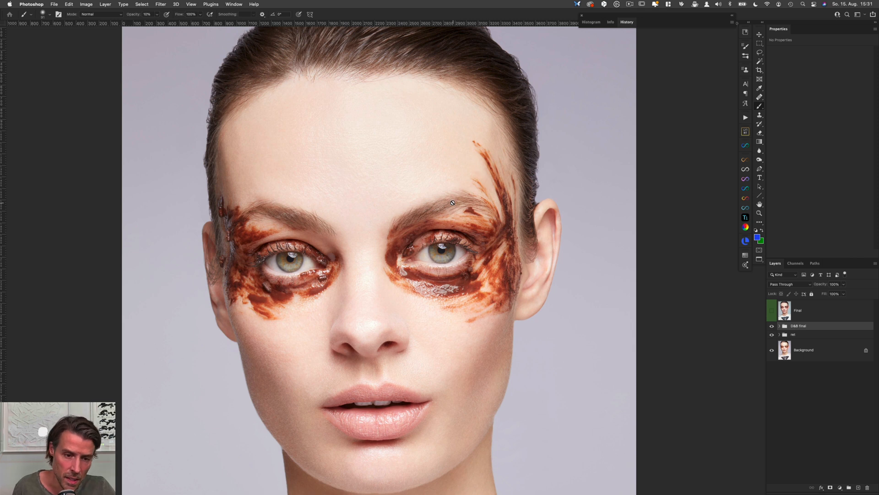
{"action": "key", "text": "ctrl+comma"}
{"action": "key", "text": "ctrl+comma"}
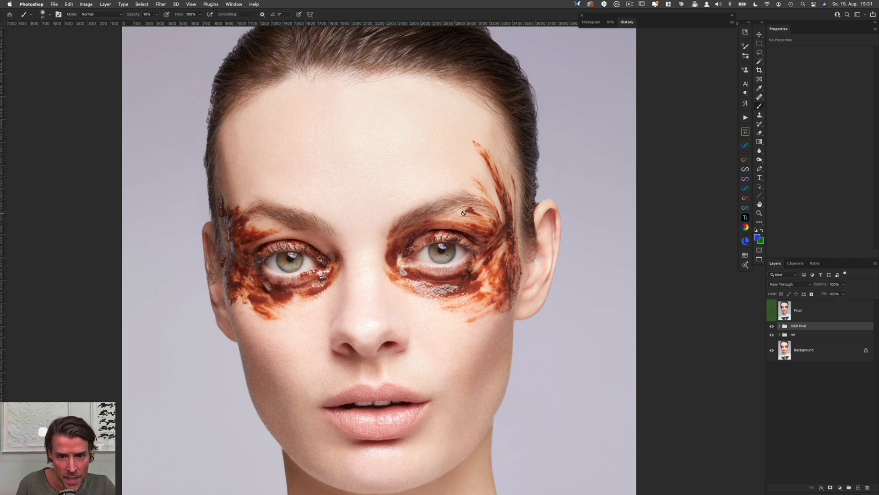
{"action": "key", "text": "ctrl+comma"}
{"action": "key", "text": "ctrl+comma"}
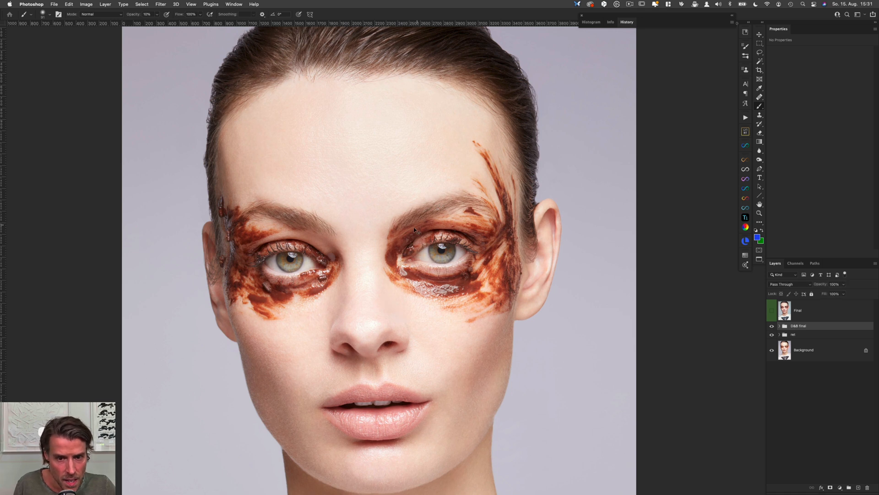
{"action": "key", "text": "ctrl+comma"}
{"action": "key", "text": "ctrl+comma"}
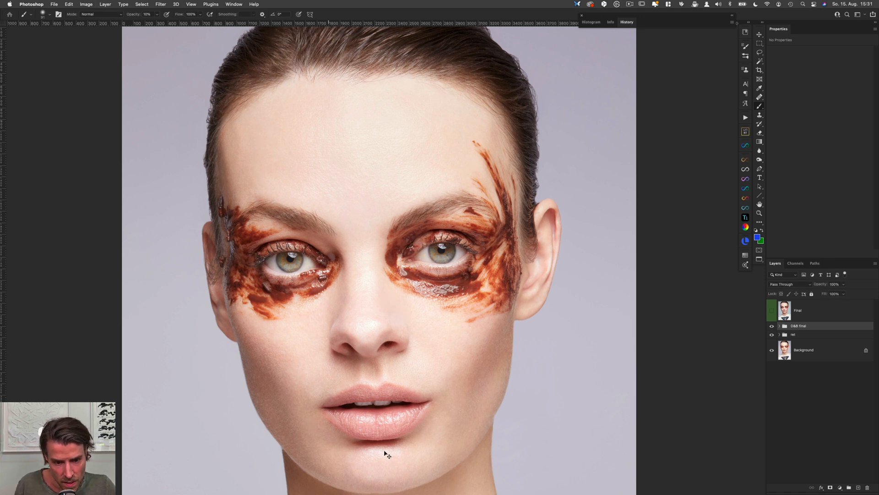
{"action": "key", "text": "ctrl+comma"}
{"action": "key", "text": "ctrl+comma"}
Inspect the chin and neck with the D&B final group shown, and compare the face with the group on and off
{"action": "scroll", "coordinate": [477, 332], "scroll_direction": "down", "scroll_amount": 5}
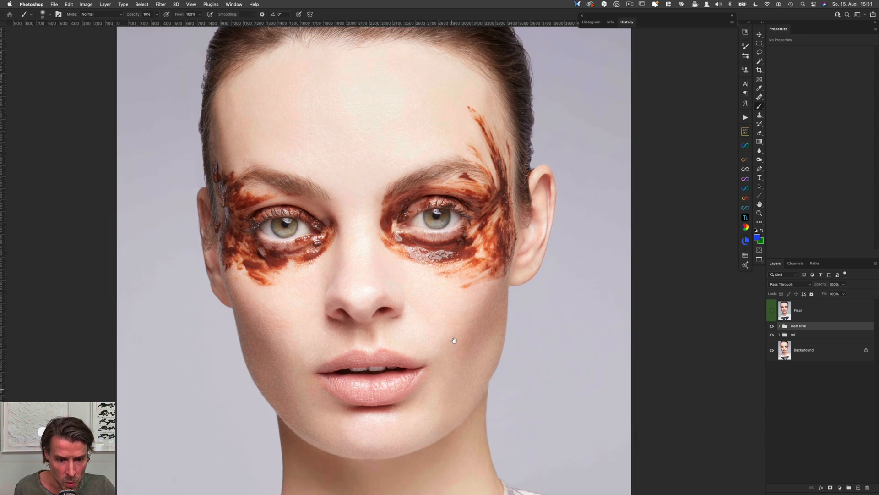
{"action": "scroll", "coordinate": [466, 321], "scroll_direction": "down", "scroll_amount": 5}
{"action": "scroll", "coordinate": [465, 339], "scroll_direction": "up", "scroll_amount": 6}
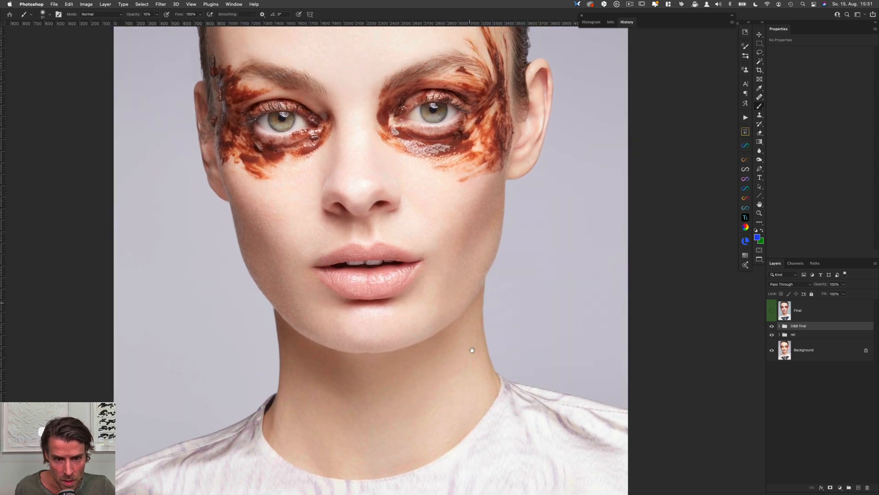
{"action": "key", "text": "ctrl+comma"}
{"action": "key", "text": "ctrl+comma"}
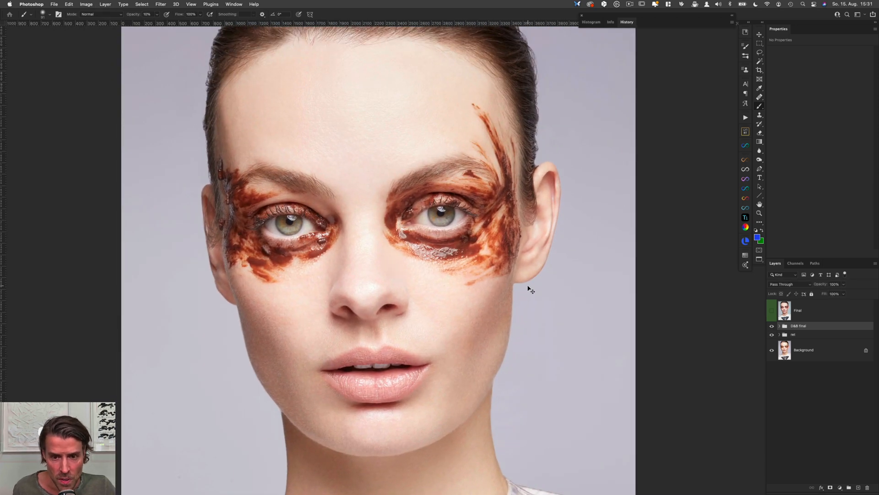
Hide the D&B final group, run the D&B (a) action above the ret group and inspect the resulting Burn and Dodge curves
{"action": "left_click", "coordinate": [772, 328]}
{"action": "left_click", "coordinate": [803, 335]}
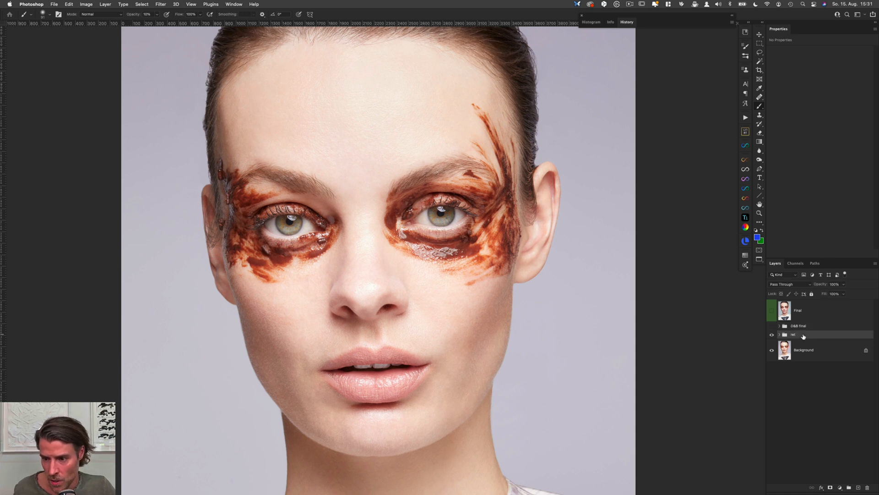
{"action": "left_click", "coordinate": [747, 117]}
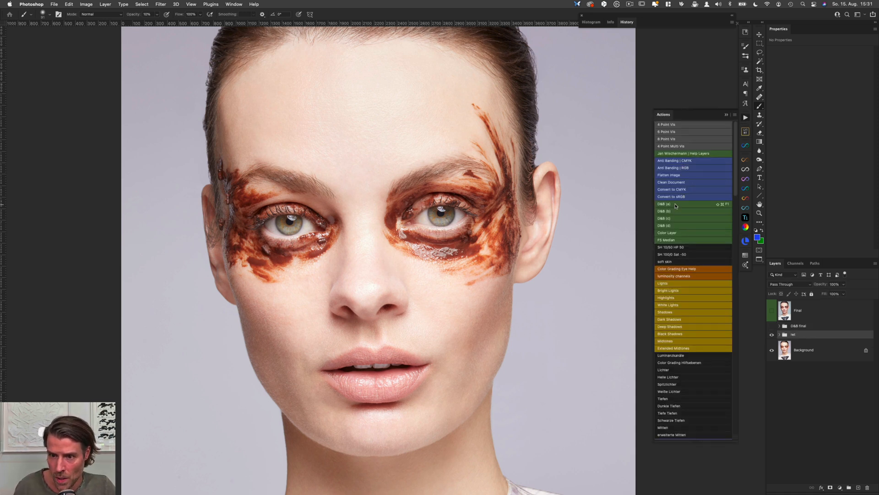
{"action": "left_click", "coordinate": [675, 206]}
{"action": "left_click", "coordinate": [785, 344]}
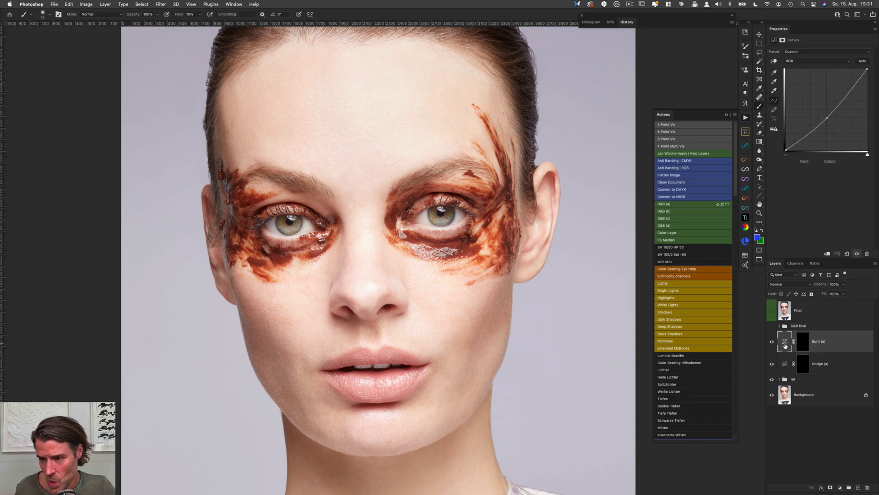
{"action": "left_click", "coordinate": [784, 367]}
{"action": "left_click", "coordinate": [785, 343]}
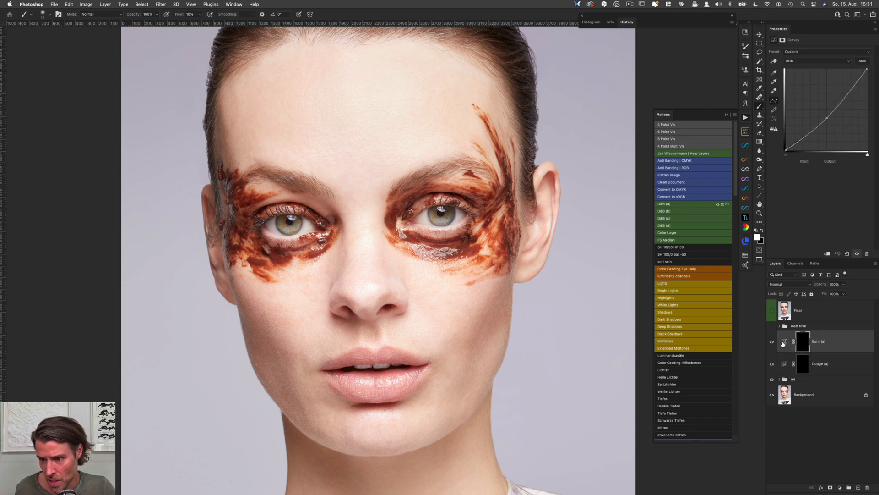
Run the Help Layers action, then set its Brightness/Contrast layer to brightness 22 and reduce the contrast below zero
{"action": "left_click", "coordinate": [717, 154]}
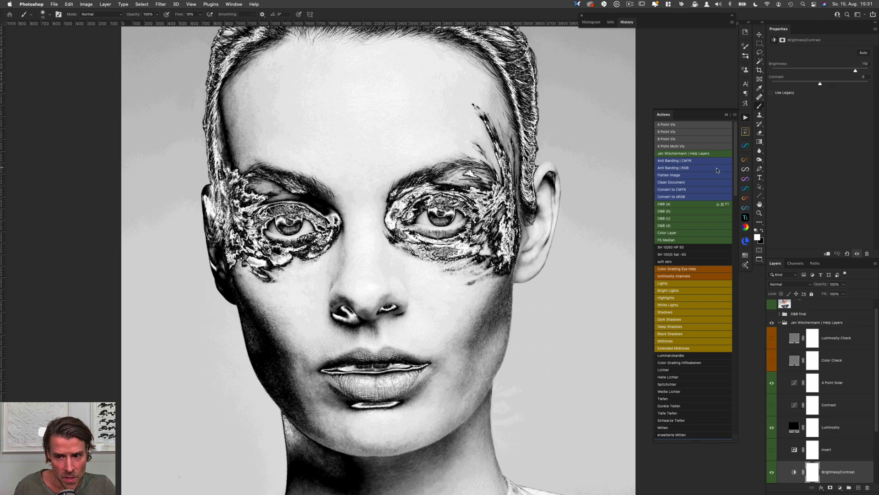
{"action": "left_click_drag", "start_coordinate": [875, 339], "coordinate": [875, 362]}
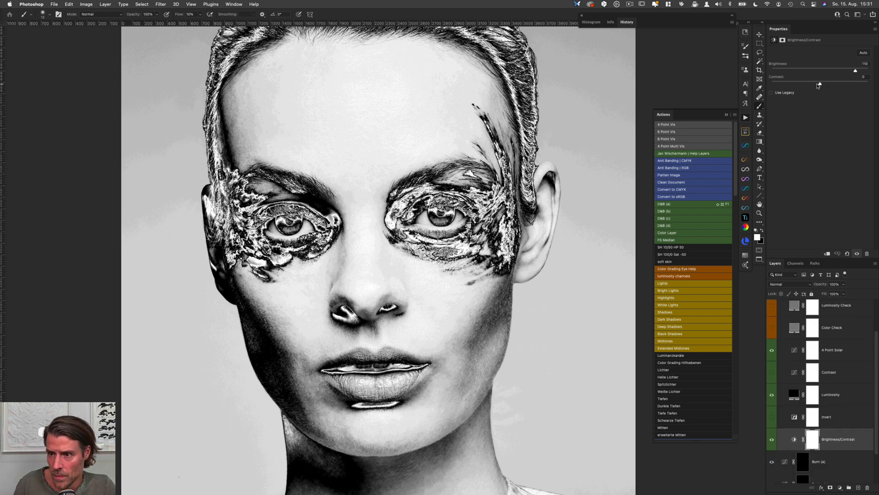
{"action": "left_click_drag", "start_coordinate": [819, 85], "coordinate": [772, 84]}
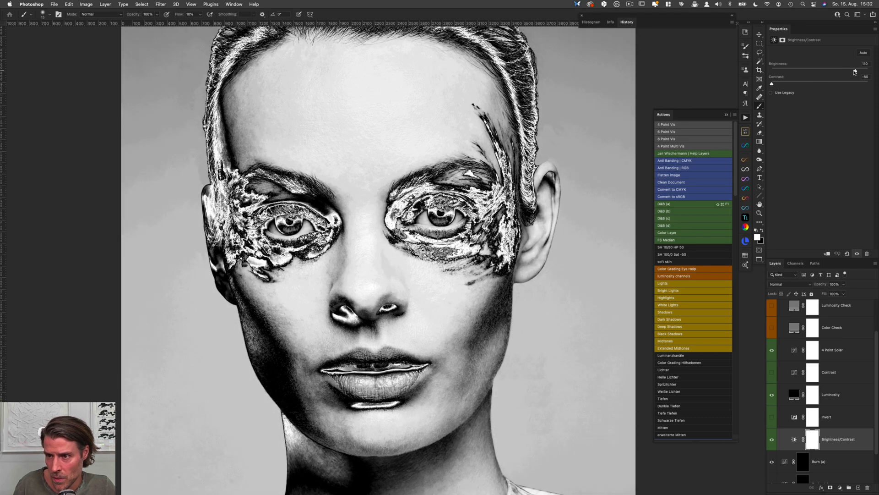
{"action": "left_click_drag", "start_coordinate": [855, 72], "coordinate": [828, 77]}
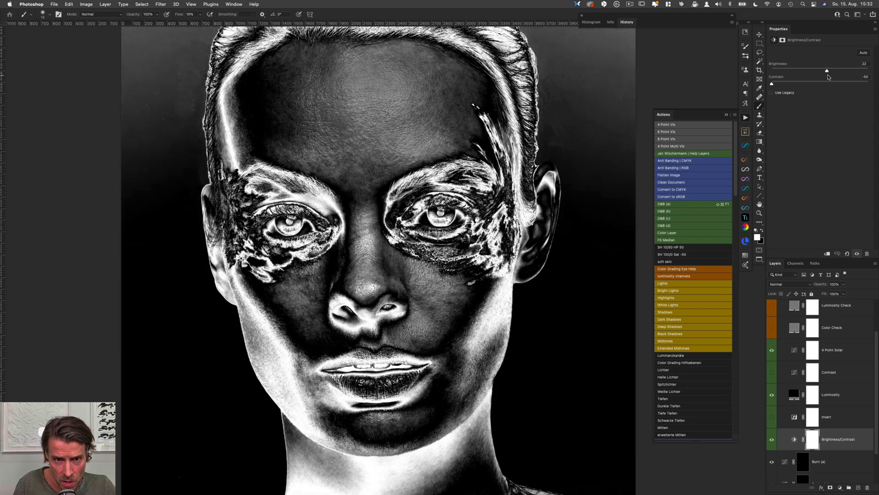
{"action": "left_click_drag", "start_coordinate": [772, 83], "coordinate": [804, 84]}
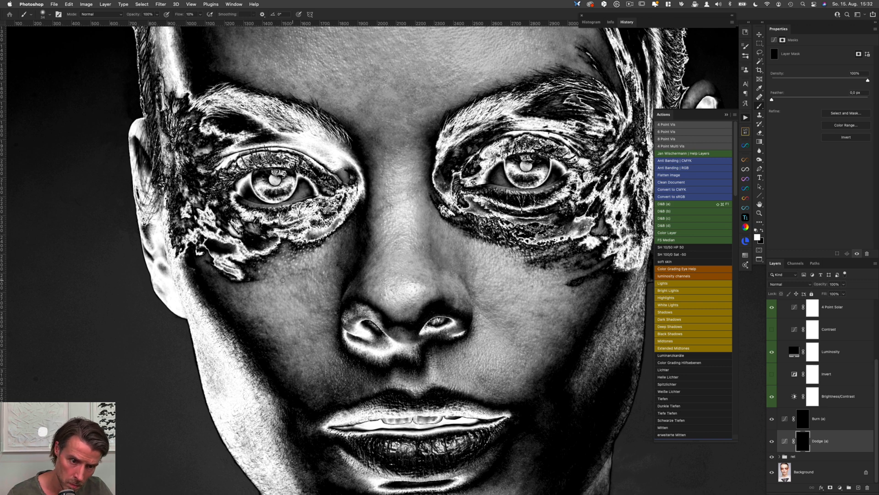
Even out skin tones on the viewer's-left cheek beside the nose, alternating between the Dodge (a) and Burn (a) masks
{"action": "key", "text": "alt+bracketright"}
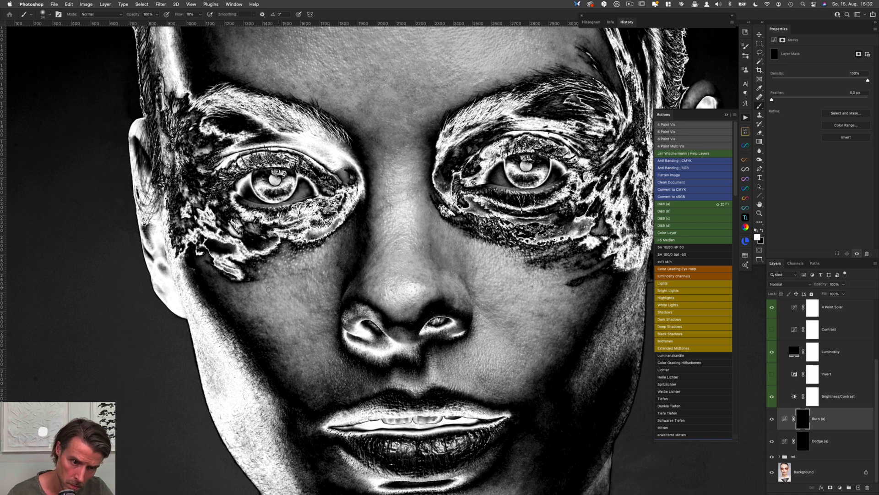
{"action": "key", "text": "alt+bracketleft"}
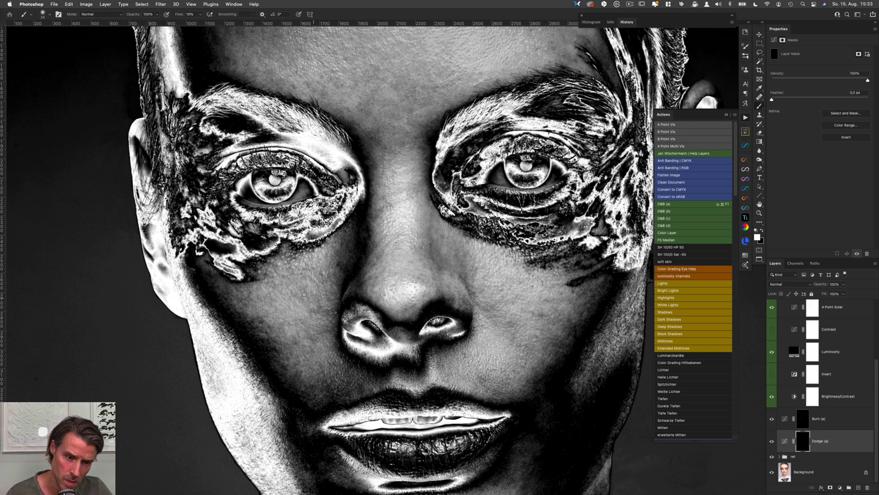
{"action": "scroll", "coordinate": [335, 299], "scroll_direction": "down", "scroll_amount": 3}
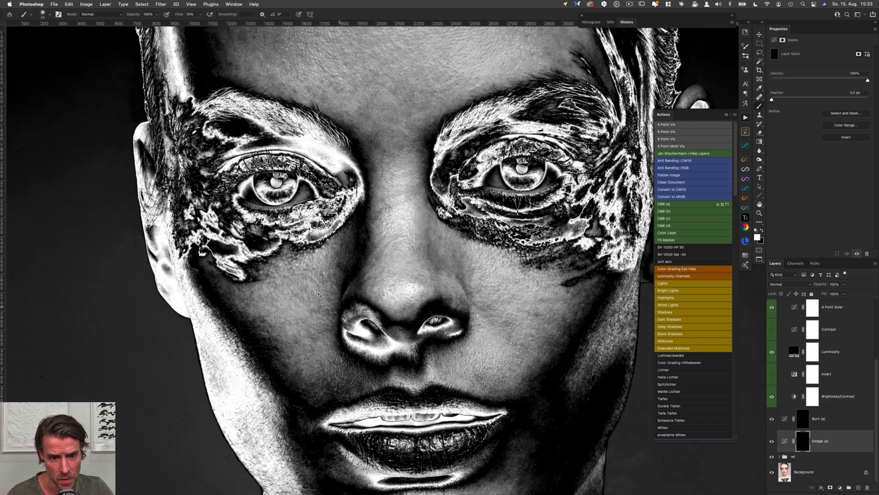
{"action": "scroll", "coordinate": [320, 294], "scroll_direction": "up", "scroll_amount": 4}
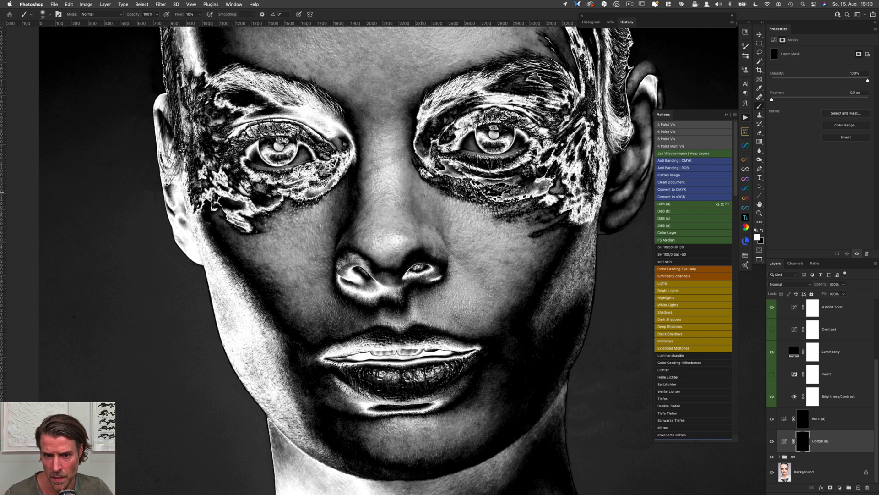
Dodge and burn the uneven patches along the viewer's-right side of the nose on the Dodge (a) and Burn (a) masks
{"action": "key", "text": "alt+bracketright"}
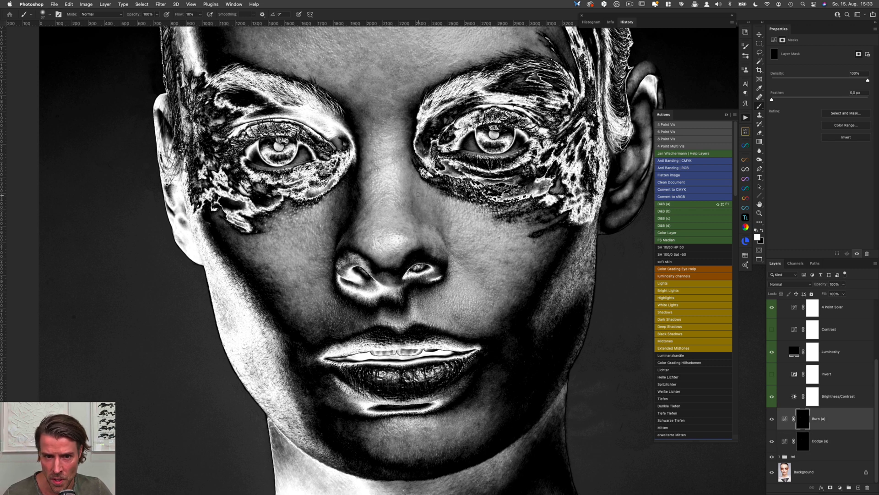
{"action": "key", "text": "alt+bracketleft"}
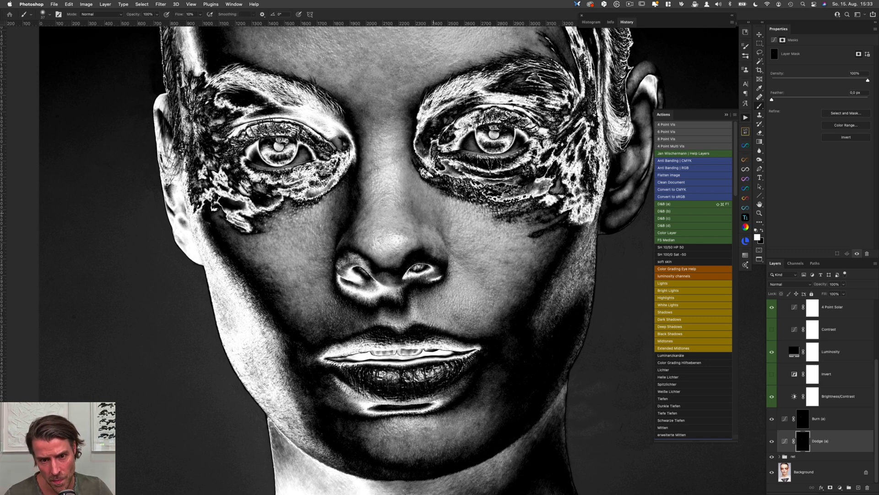
{"action": "key", "text": "alt+bracketright"}
{"action": "key", "text": "alt+bracketleft"}
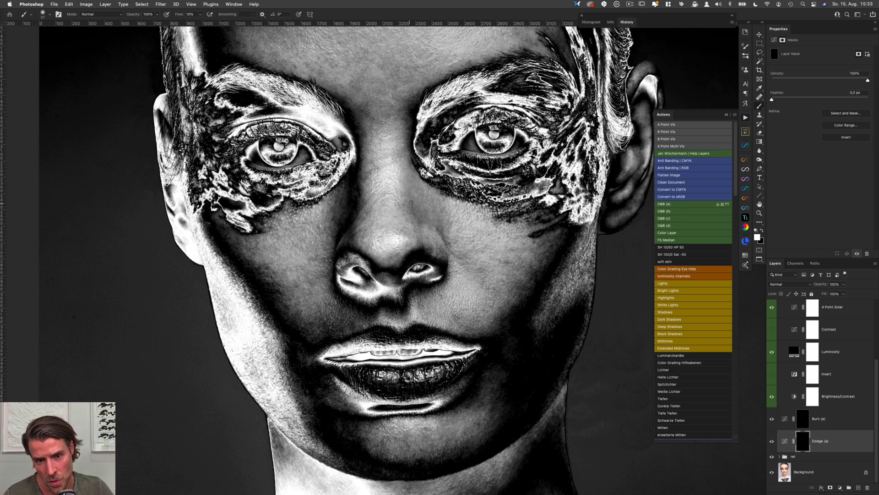
{"action": "left_click_drag", "start_coordinate": [411, 202], "coordinate": [406, 202]}
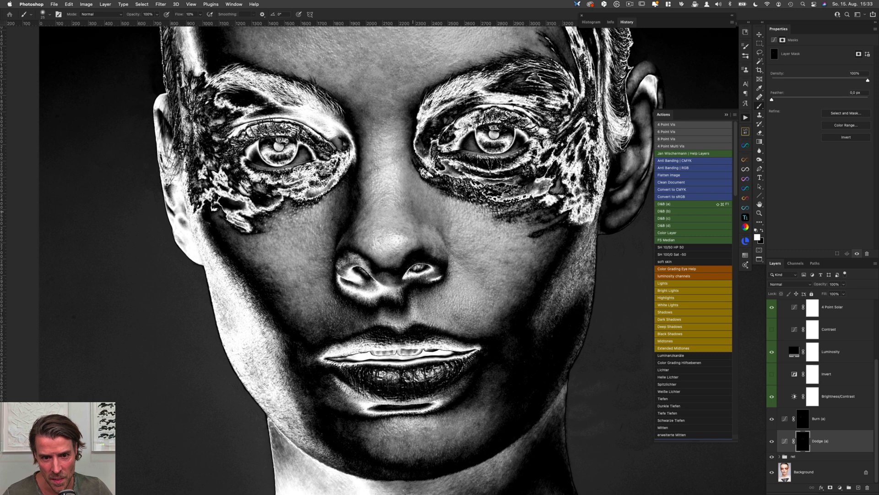
{"action": "key", "text": "alt+bracketright"}
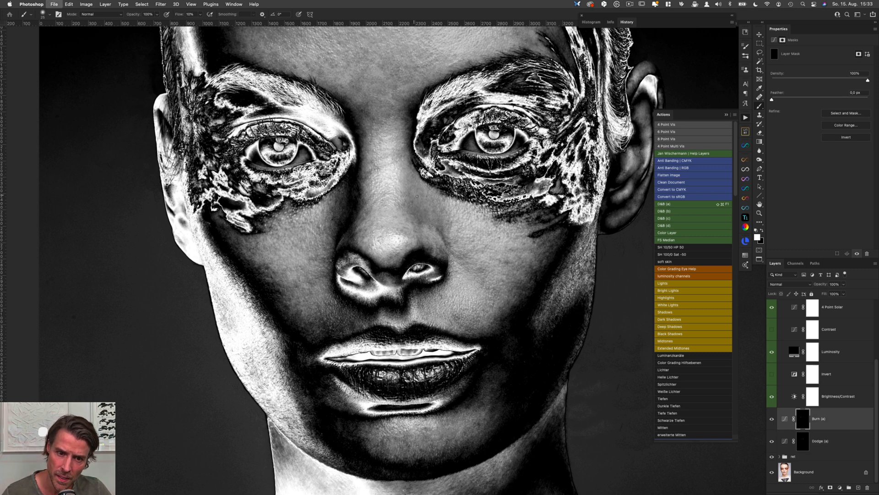
{"action": "key", "text": "alt+bracketleft"}
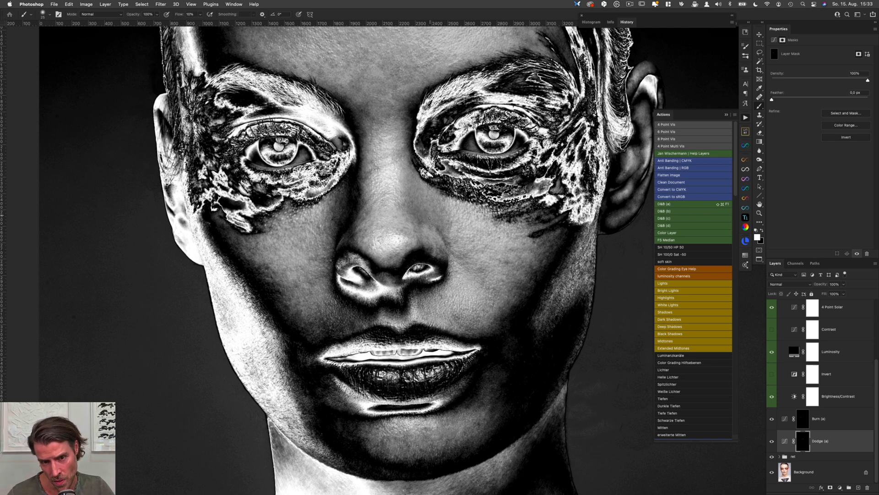
{"action": "key", "text": "alt+bracketright"}
{"action": "key", "text": "alt+bracketleft"}
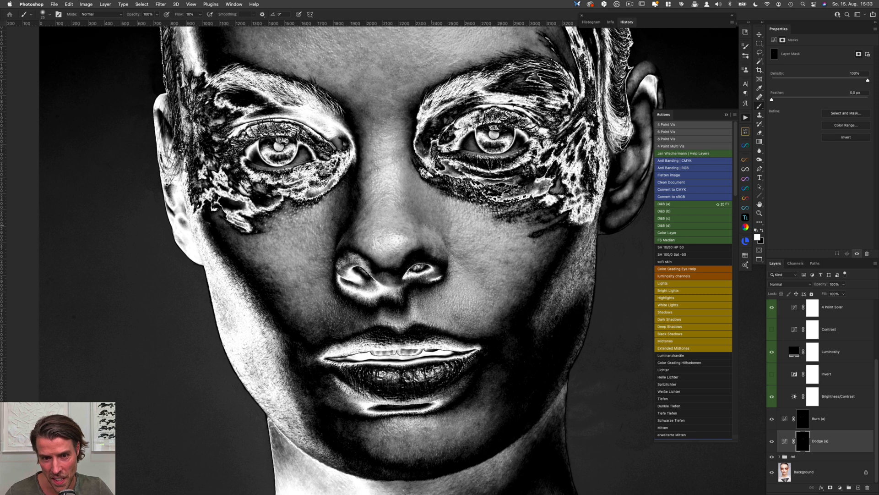
{"action": "key", "text": "alt+bracketright"}
{"action": "key", "text": "alt+bracketleft"}
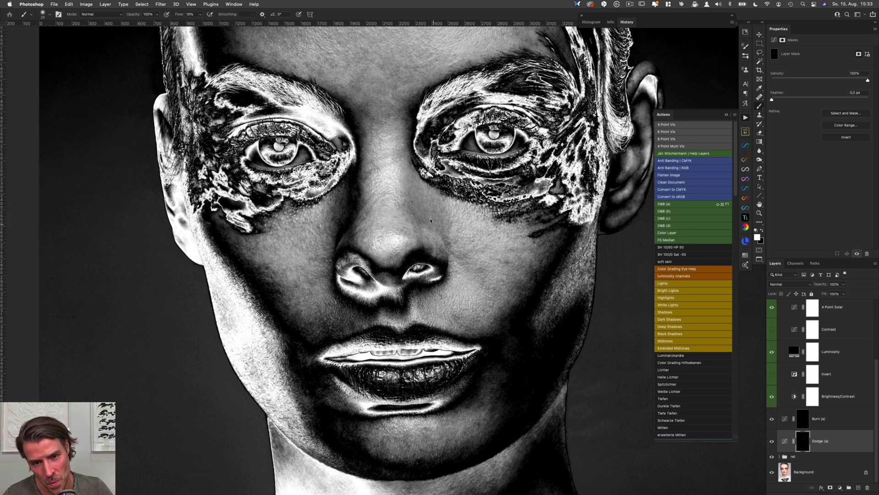
Smooth the tonal transition from the nose to the viewer's-right inner cheek with small strokes on the Dodge (a) and Burn (a) masks
{"action": "key", "text": "alt+bracketright"}
{"action": "key", "text": "alt+bracketleft"}
{"action": "key", "text": "alt+bracketright"}
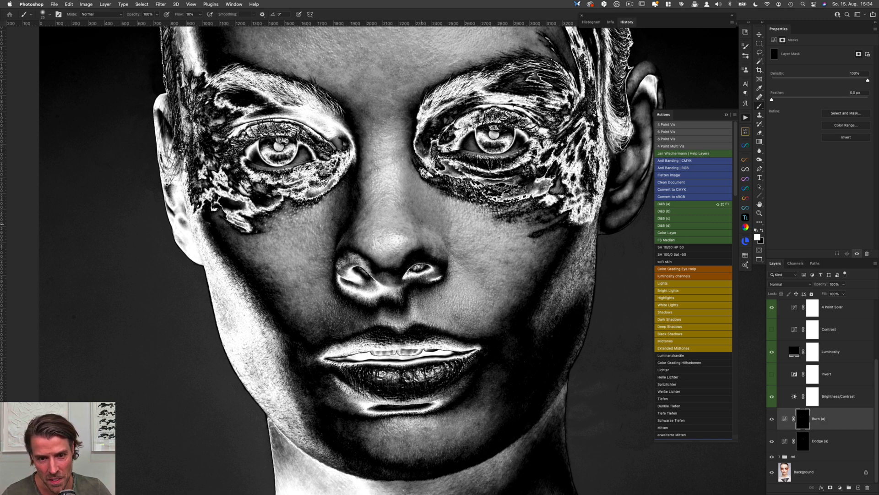
{"action": "key", "text": "alt+bracketleft"}
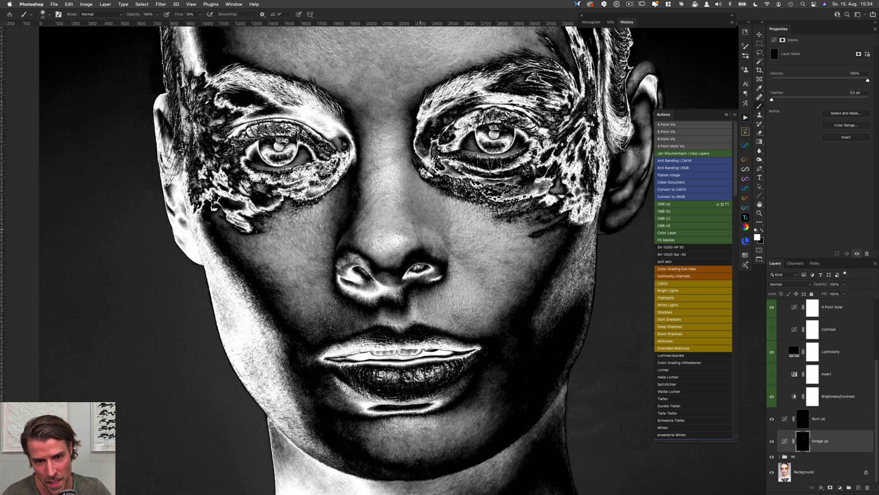
{"action": "key", "text": "alt+bracketright"}
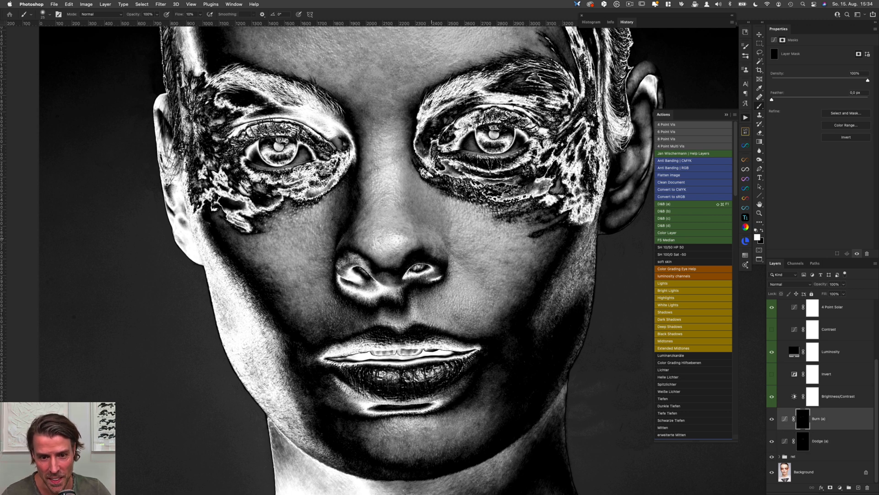
{"action": "key", "text": "alt+bracketleft"}
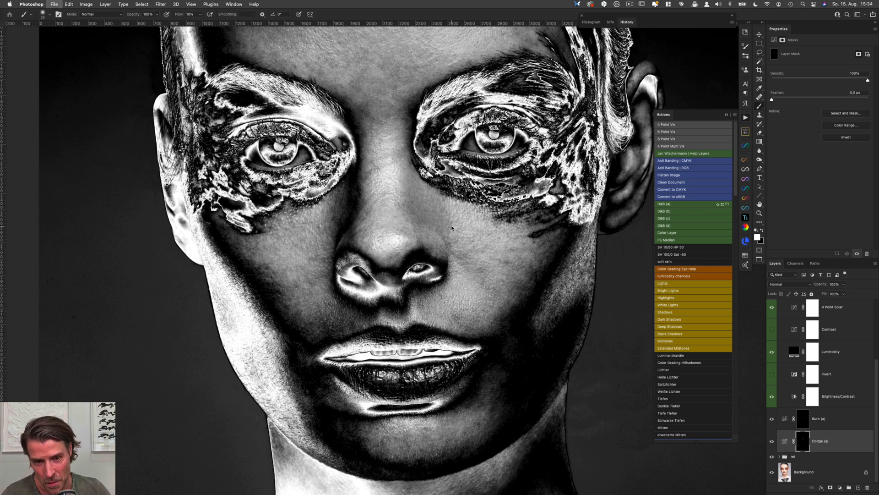
{"action": "key", "text": "alt+bracketright"}
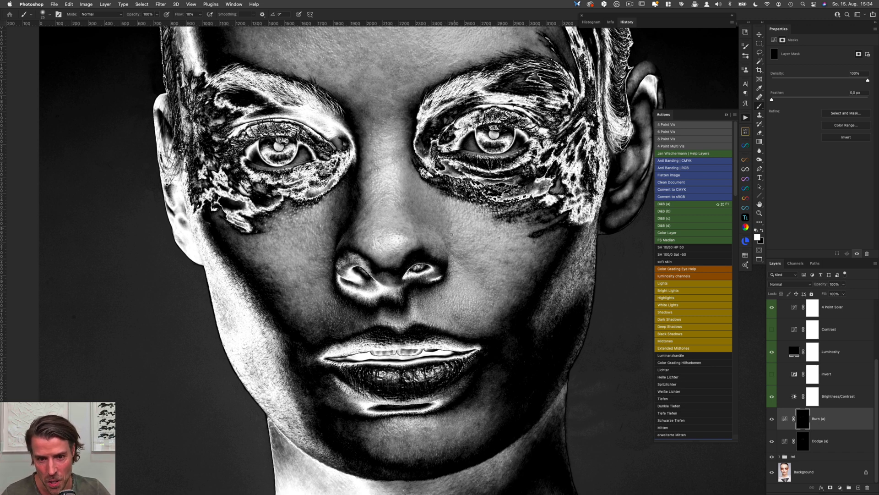
{"action": "key", "text": "alt+bracketleft"}
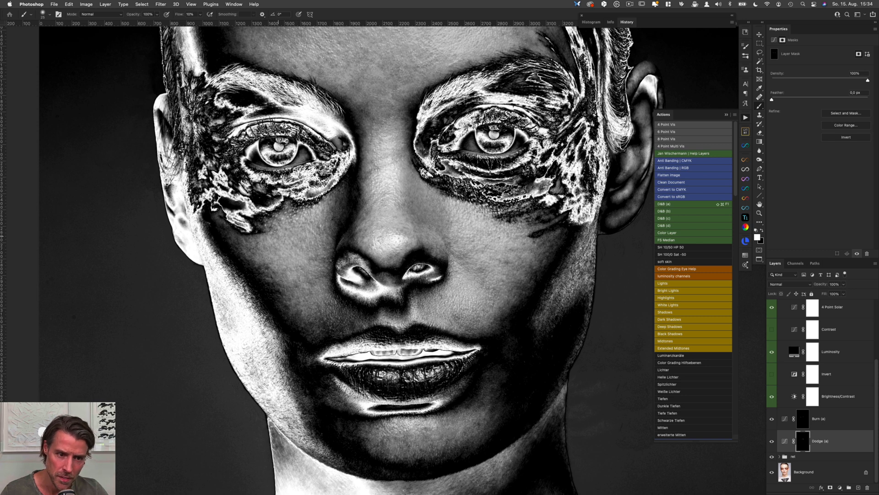
Even out remaining patches on the viewer's-left cheek and the viewer's-right lower cheek with the Dodge (a) and Burn (a) masks
{"action": "key", "text": "alt+bracketright"}
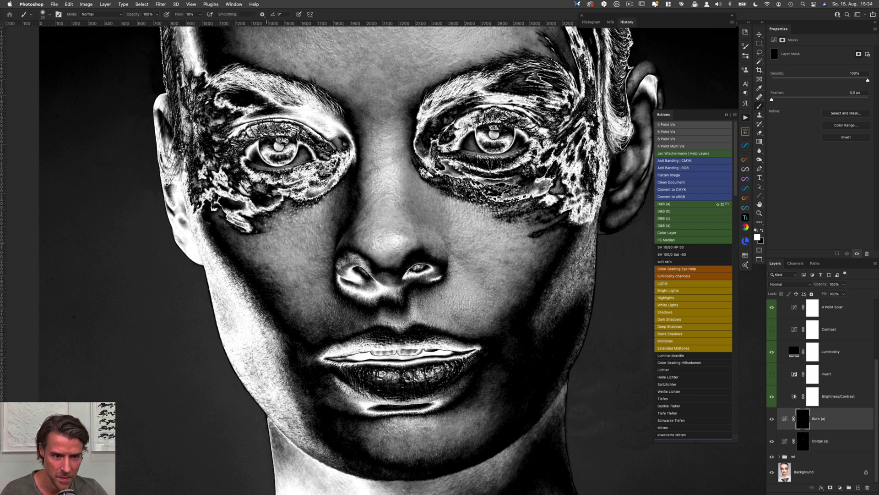
{"action": "key", "text": "alt+bracketleft"}
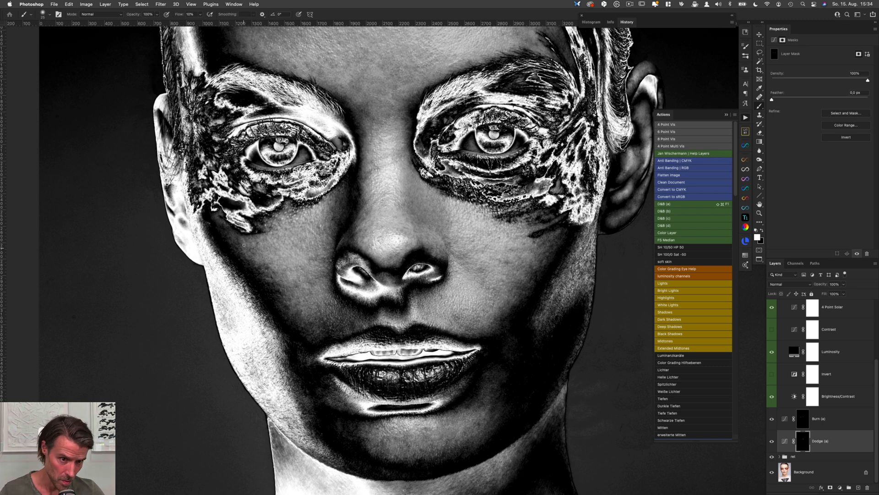
{"action": "key", "text": "alt+bracketright"}
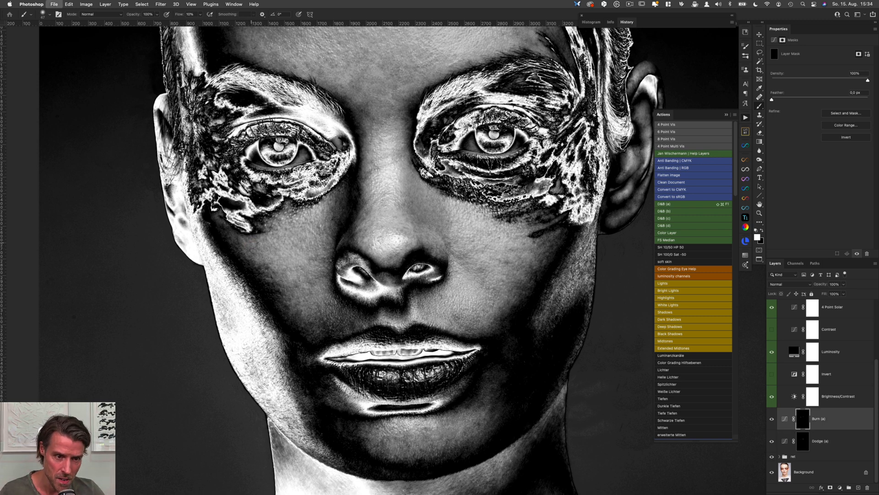
{"action": "key", "text": "alt+bracketleft"}
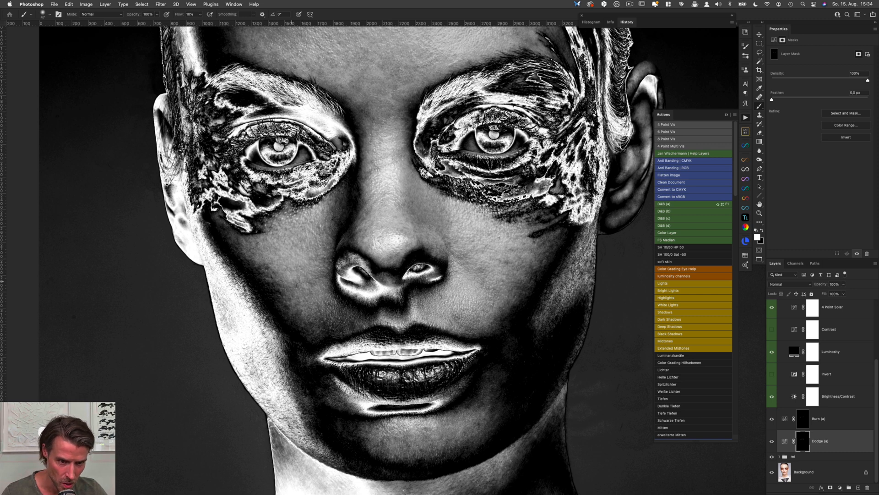
{"action": "key", "text": "alt+bracketright"}
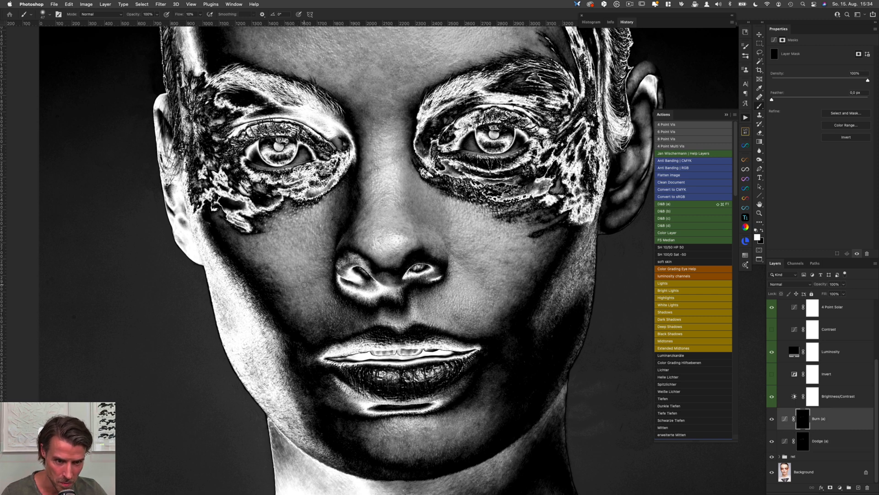
{"action": "key", "text": "alt+bracketleft"}
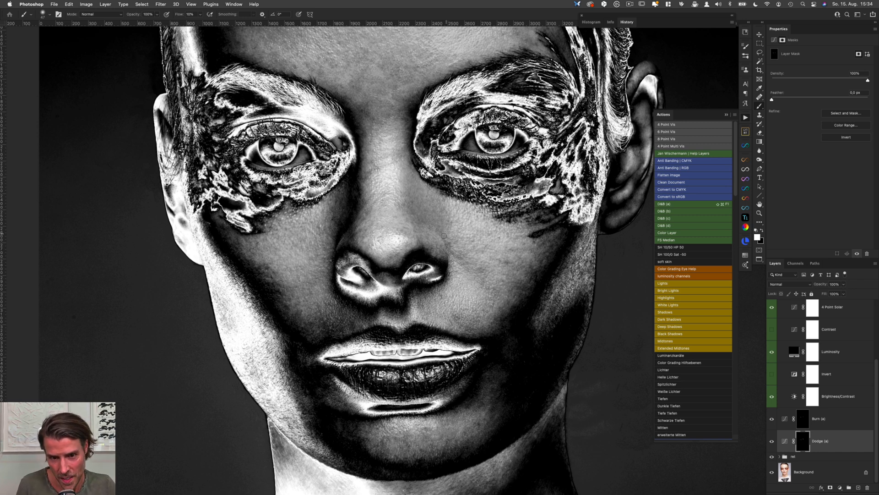
{"action": "key", "text": "alt+bracketright"}
{"action": "key", "text": "alt+bracketleft"}
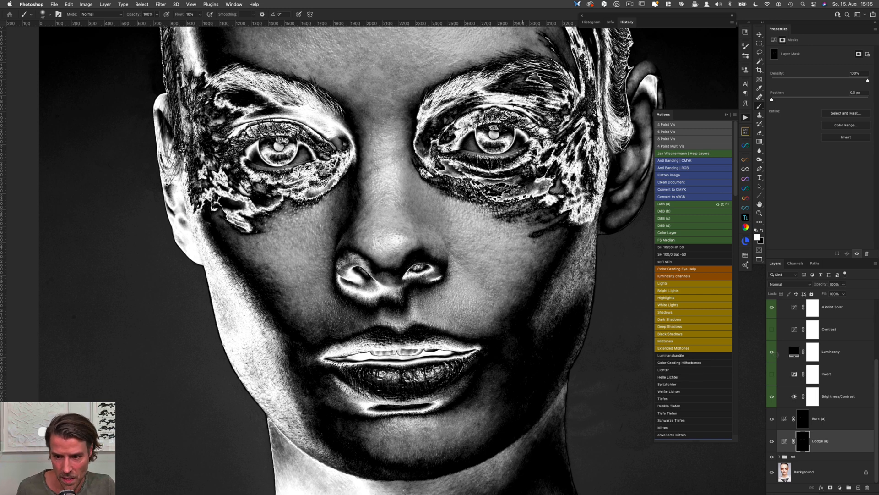
Collapse and hide the Help Layers group to return the portrait to full colour
{"action": "scroll", "coordinate": [877, 361], "scroll_direction": "up", "scroll_amount": 2}
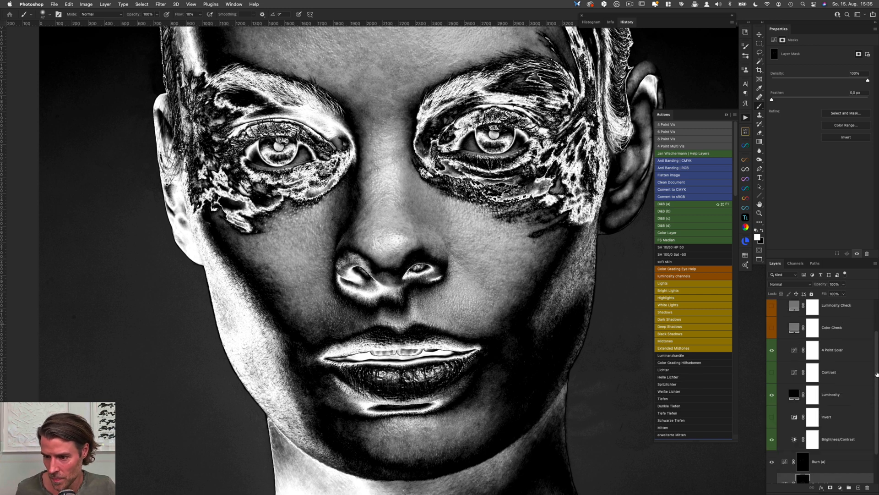
{"action": "scroll", "coordinate": [877, 327], "scroll_direction": "up", "scroll_amount": 2}
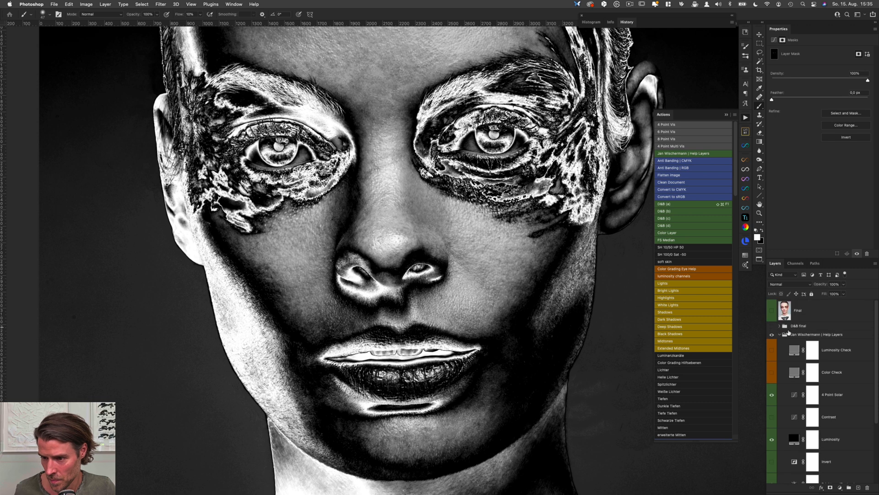
{"action": "left_click", "coordinate": [780, 334]}
{"action": "left_click", "coordinate": [773, 335]}
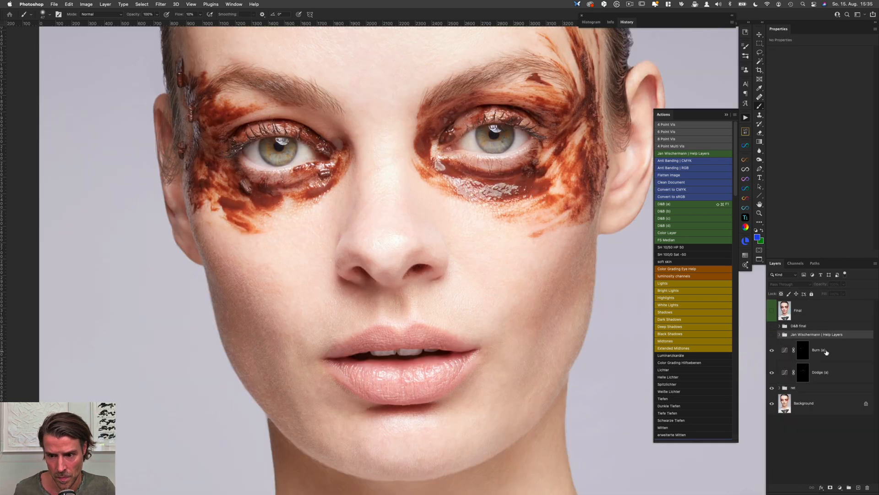
Toggle the Burn (a) and Dodge (a) layers off and on together to compare the skin before and after
{"action": "left_click", "coordinate": [828, 351]}
{"action": "left_click", "coordinate": [830, 364], "text": "shift"}
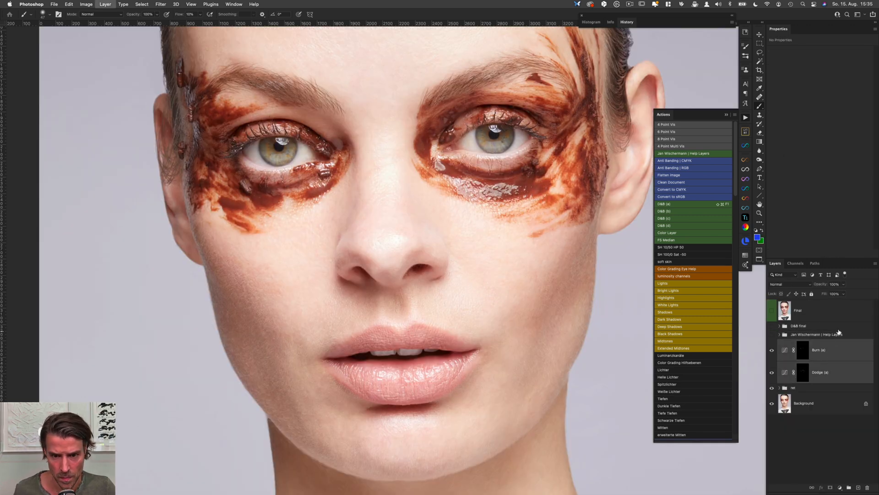
{"action": "key", "text": "super+comma"}
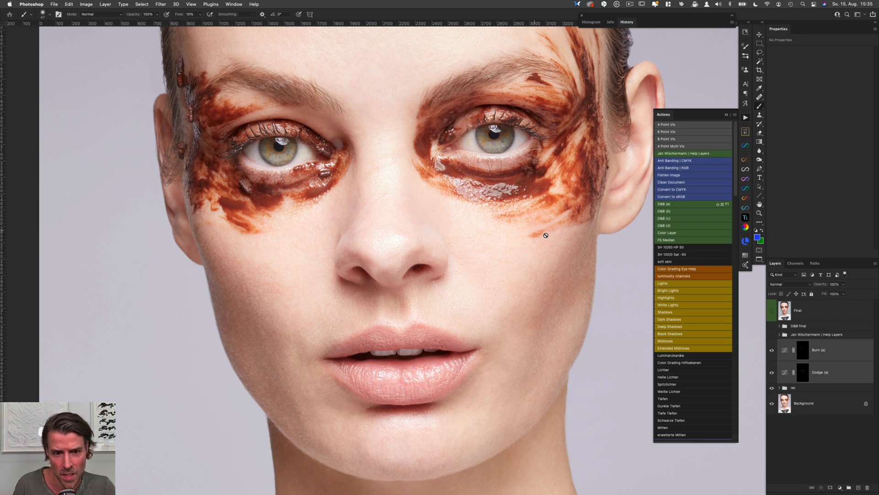
{"action": "key", "text": "super+comma"}
{"action": "key", "text": "super+comma"}
{"action": "key", "text": "super+comma"}
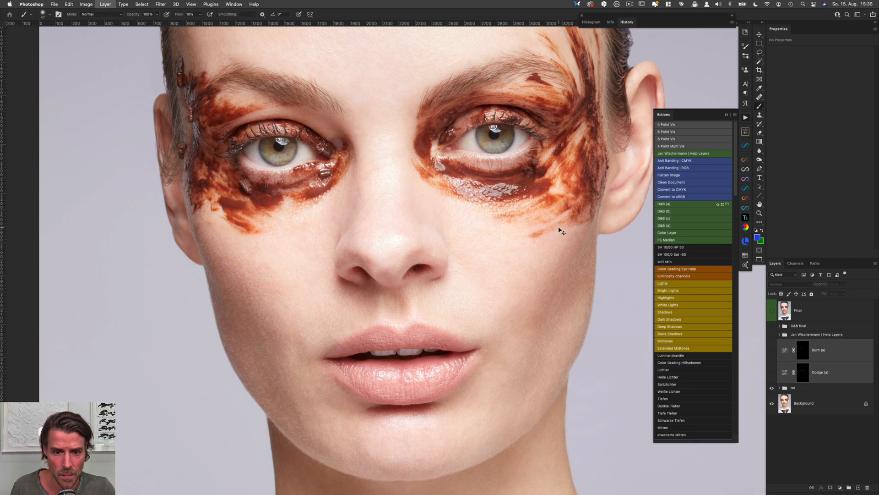
{"action": "key", "text": "super+comma"}
{"action": "key", "text": "super+comma"}
{"action": "key", "text": "super+comma"}
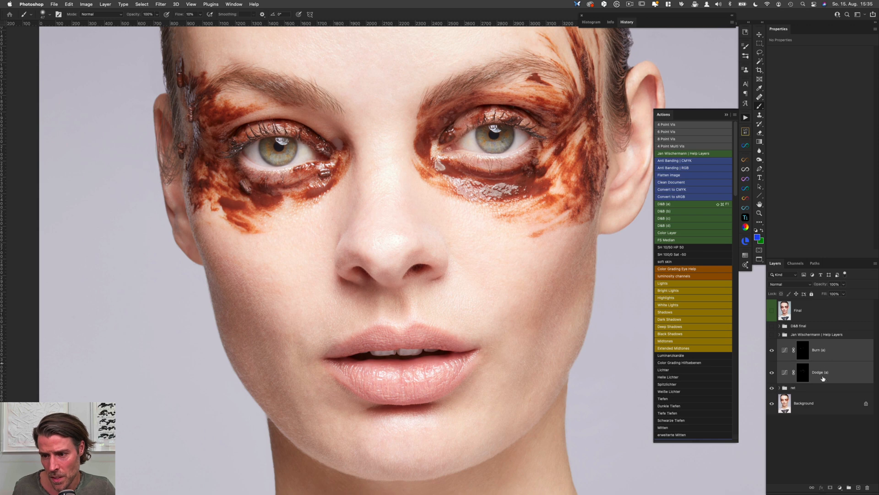
Show the Help Layers group in plain luminosity by hiding its 4 Point Solar and Brightness/Contrast layers
{"action": "left_click", "coordinate": [779, 336]}
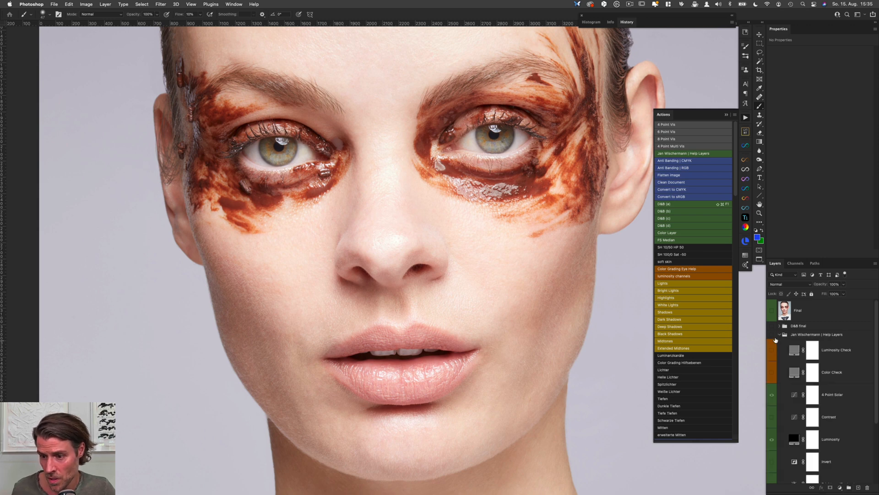
{"action": "left_click", "coordinate": [772, 335]}
{"action": "left_click", "coordinate": [772, 395]}
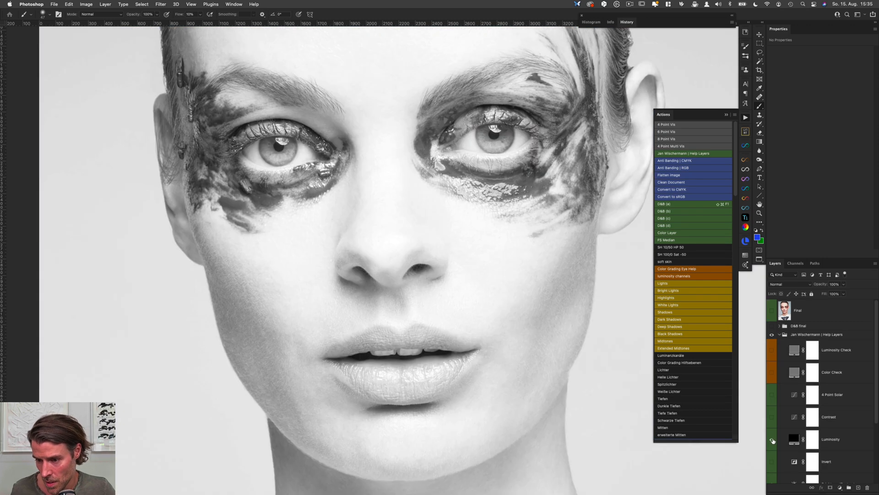
{"action": "scroll", "coordinate": [773, 441], "scroll_direction": "down", "scroll_amount": 2}
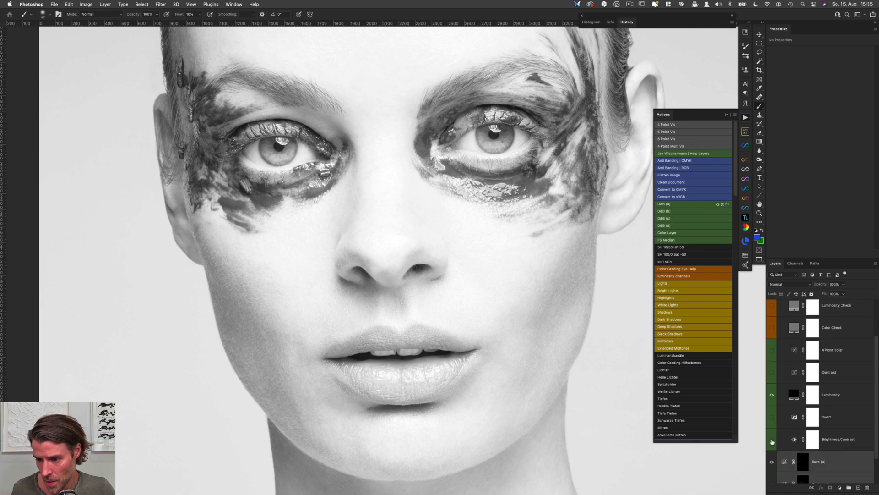
{"action": "left_click", "coordinate": [772, 441]}
Turn on the Contrast help layer and steepen its curve by pulling the shadows down and lifting the highlights to output 170
{"action": "left_click", "coordinate": [773, 372]}
{"action": "left_click", "coordinate": [795, 372]}
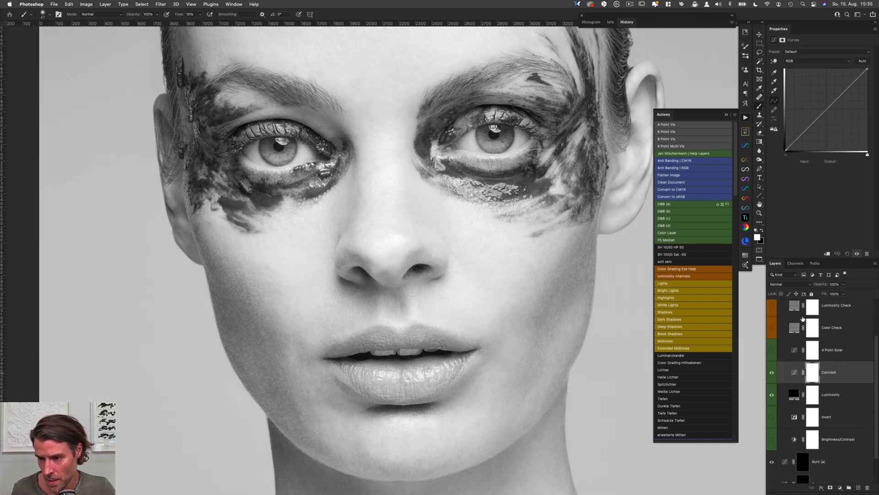
{"action": "left_click_drag", "start_coordinate": [811, 128], "coordinate": [809, 139]}
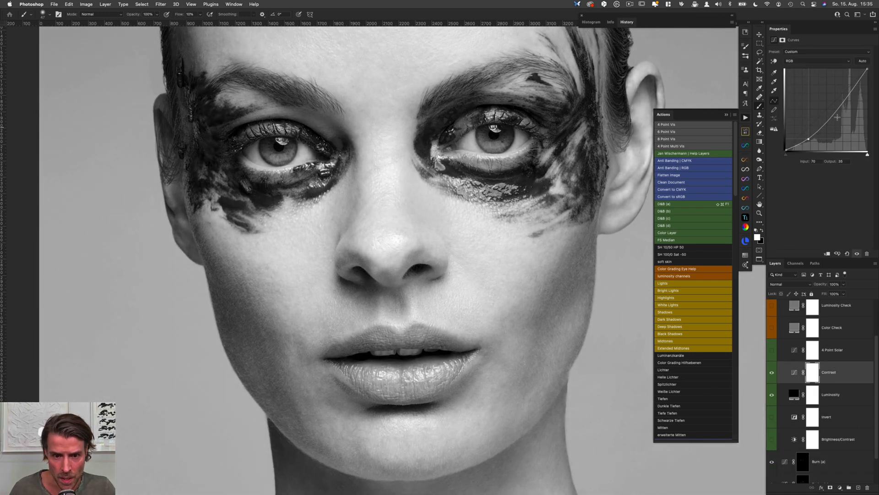
{"action": "left_click_drag", "start_coordinate": [846, 101], "coordinate": [846, 96]}
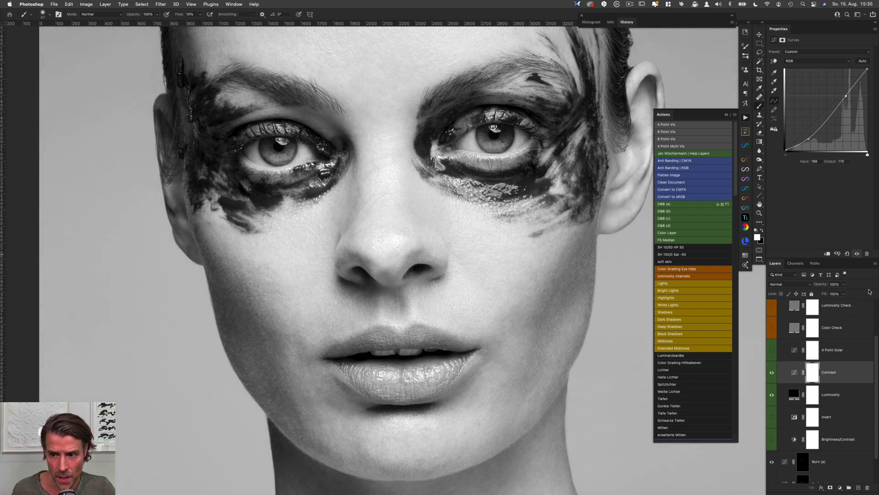
Collapse the Help Layers group and toggle Burn (a) and Dodge (a) together to compare the skin in the black-and-white contrast view
{"action": "scroll", "coordinate": [877, 348], "scroll_direction": "up", "scroll_amount": 2}
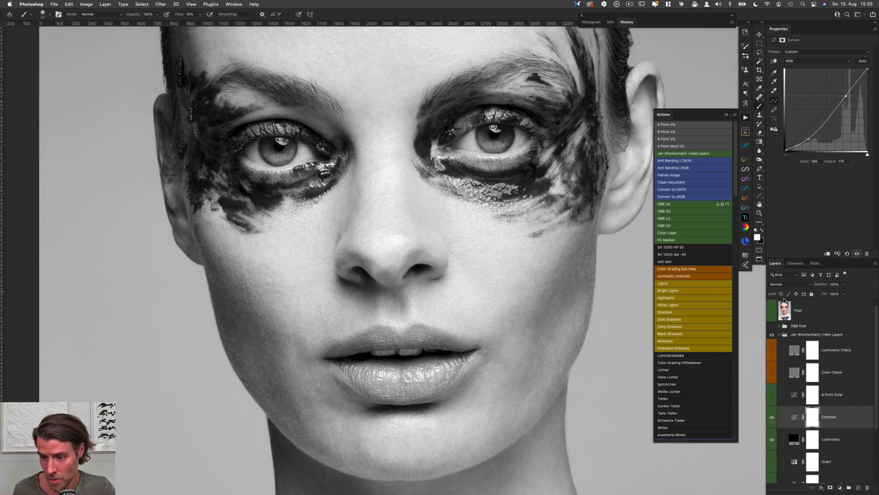
{"action": "left_click", "coordinate": [781, 337]}
{"action": "left_click", "coordinate": [835, 353]}
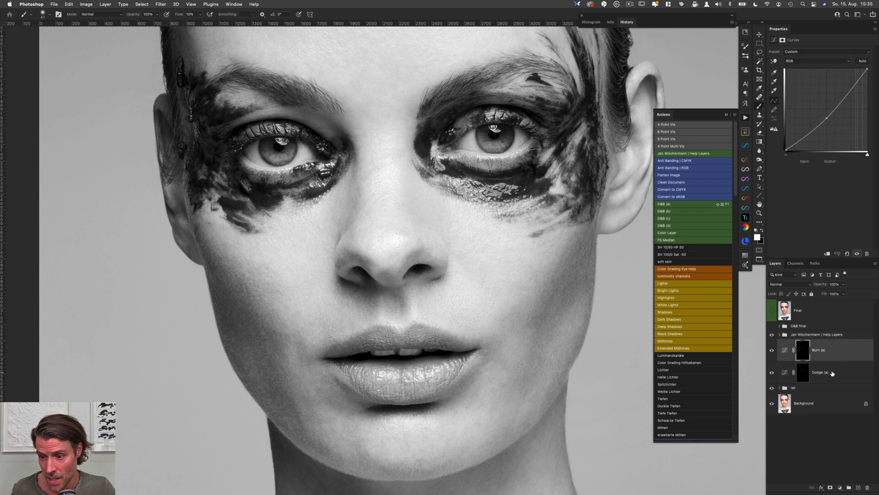
{"action": "left_click", "coordinate": [833, 367], "text": "shift"}
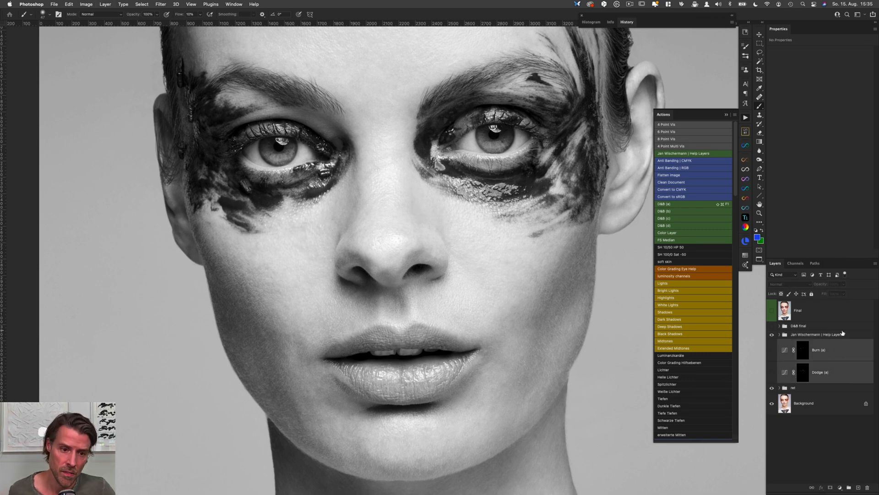
{"action": "key", "text": "super+comma"}
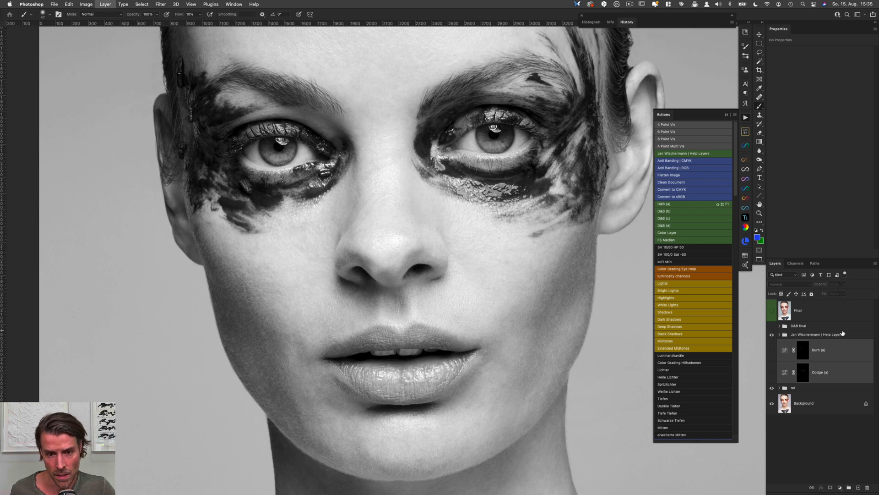
{"action": "key", "text": "super+comma"}
{"action": "key", "text": "super+comma"}
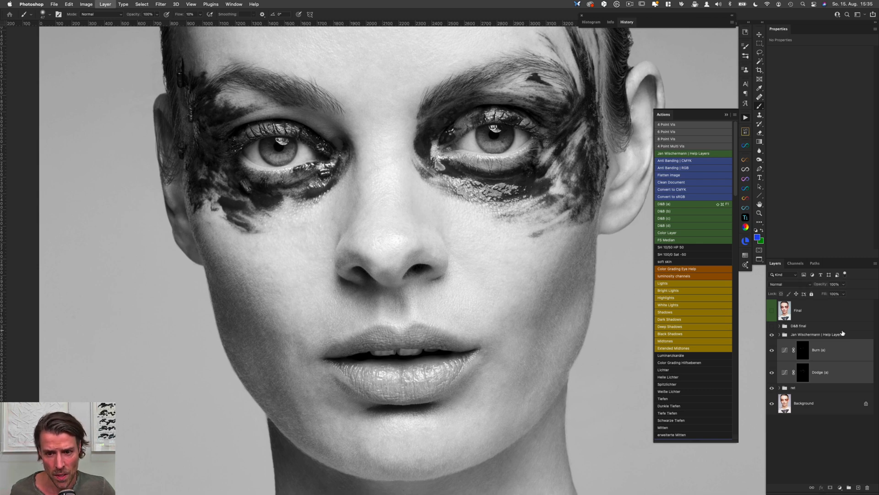
Switch the help view to solarized by showing 4 Point Solar and Brightness/Contrast and hiding Contrast
{"action": "left_click", "coordinate": [779, 335]}
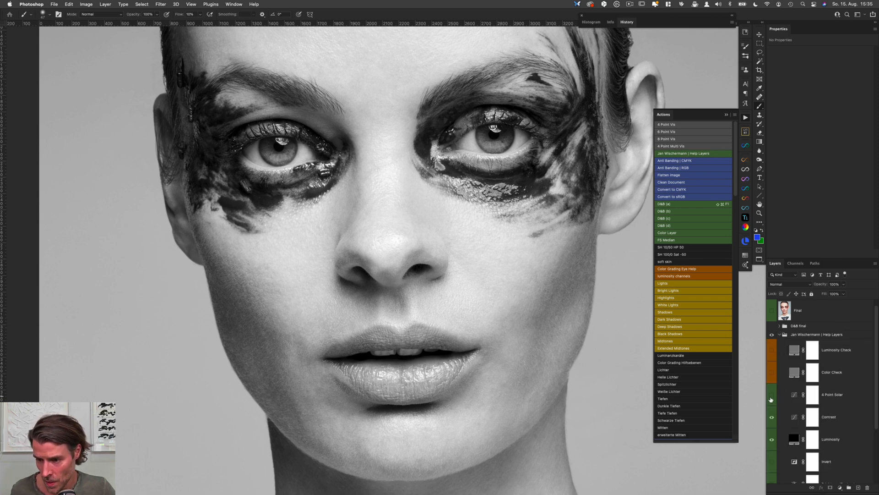
{"action": "left_click", "coordinate": [772, 394]}
{"action": "left_click", "coordinate": [771, 417]}
{"action": "scroll", "coordinate": [874, 389], "scroll_direction": "down", "scroll_amount": 1}
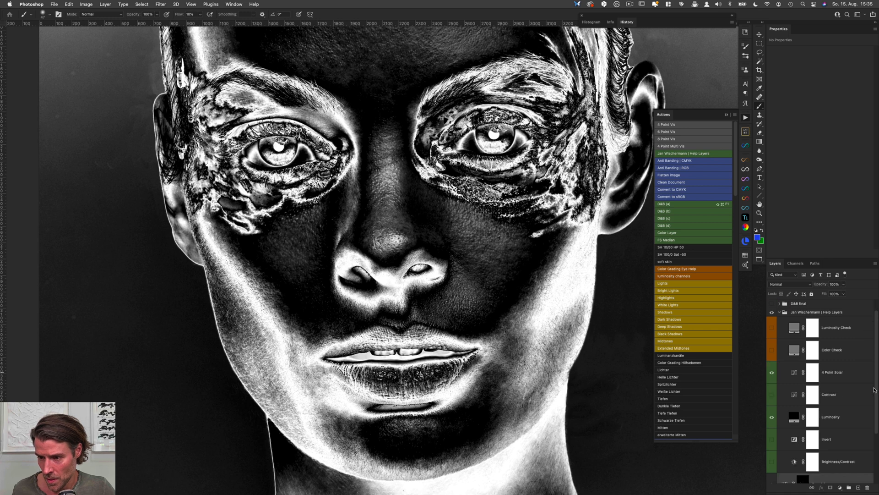
{"action": "scroll", "coordinate": [825, 403], "scroll_direction": "down", "scroll_amount": 3}
{"action": "left_click", "coordinate": [771, 396]}
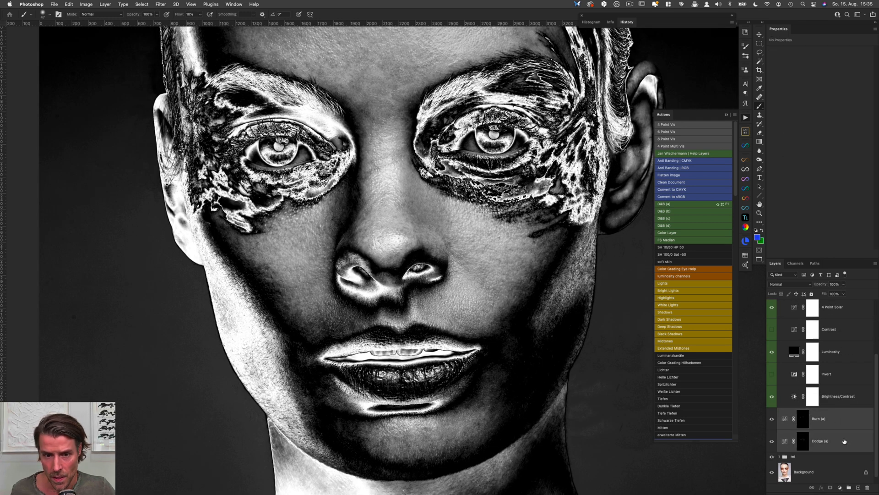
Toggle Burn (a) and Dodge (a) together in the solarized view and inspect the cheeks and forehead
{"action": "key", "text": "super+comma"}
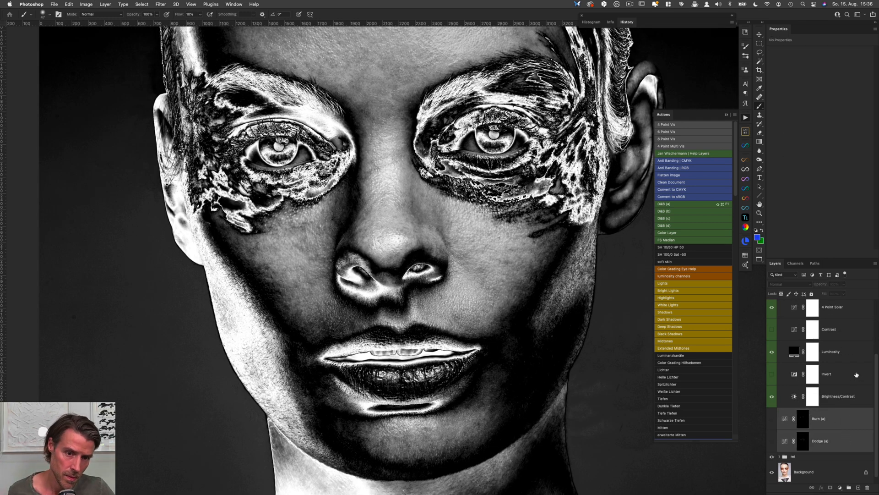
{"action": "key", "text": "super+comma"}
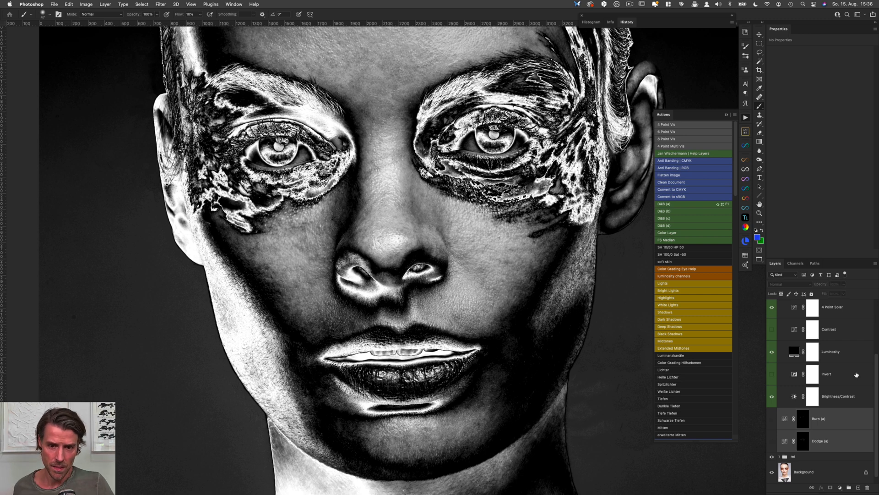
{"action": "left_click_drag", "start_coordinate": [535, 293], "coordinate": [508, 475]}
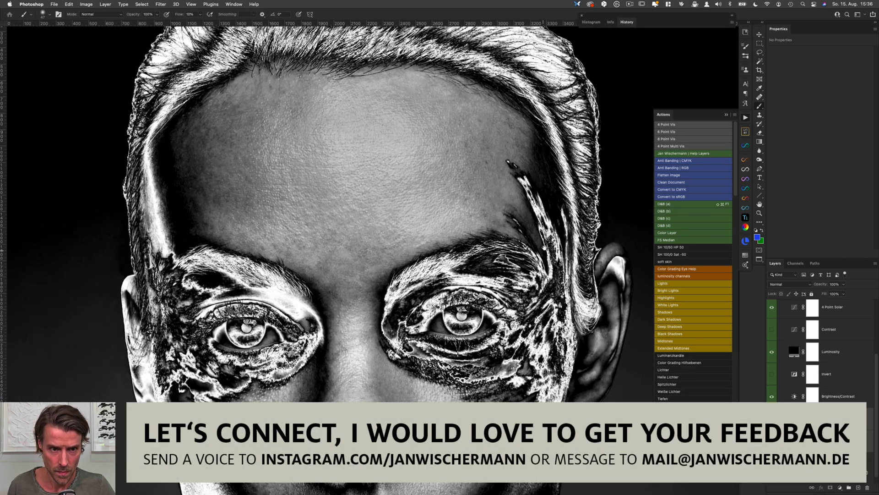
{"action": "key", "text": "super+minus"}
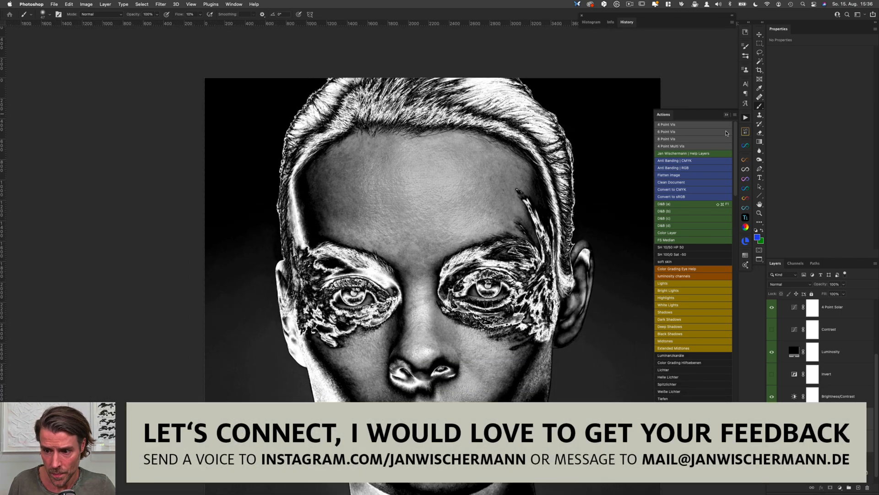
Collapse and hide the Help Layers group to view the whole portrait in full colour
{"action": "scroll", "coordinate": [865, 369], "scroll_direction": "up", "scroll_amount": 5}
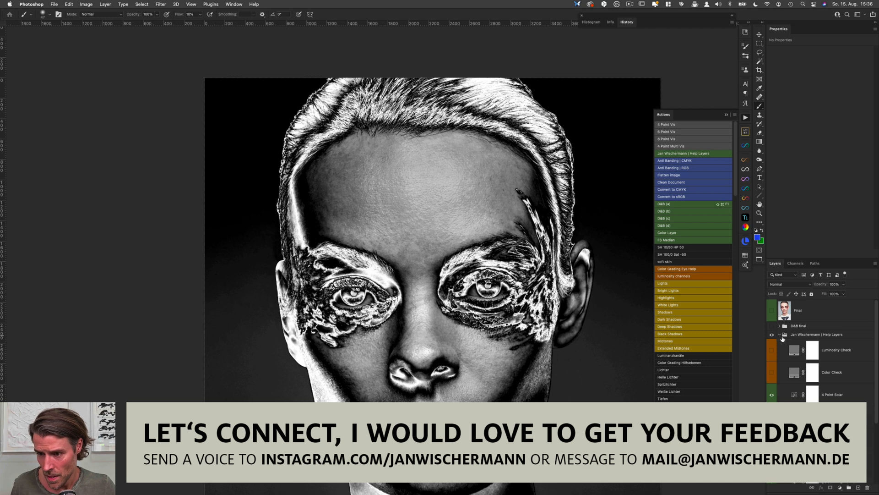
{"action": "left_click", "coordinate": [779, 334]}
{"action": "left_click", "coordinate": [773, 335]}
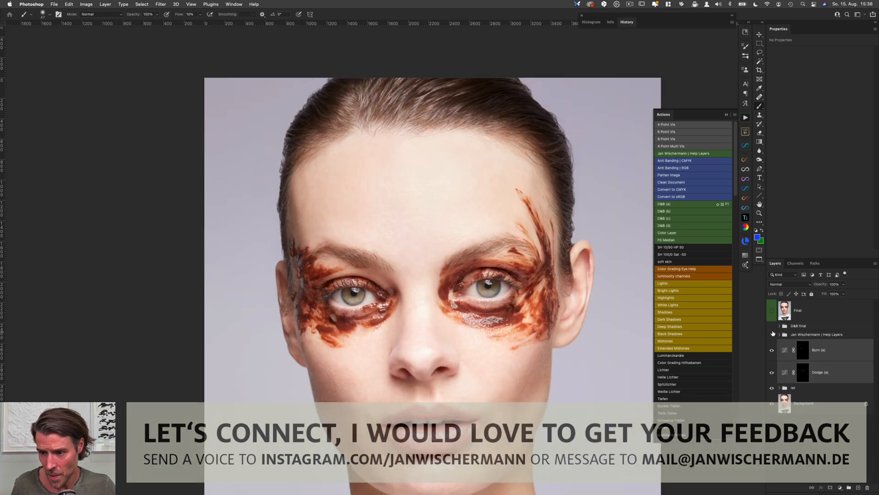
{"action": "left_click", "coordinate": [508, 311], "text": "alt"}
{"action": "scroll", "coordinate": [510, 339], "scroll_direction": "down", "scroll_amount": 5}
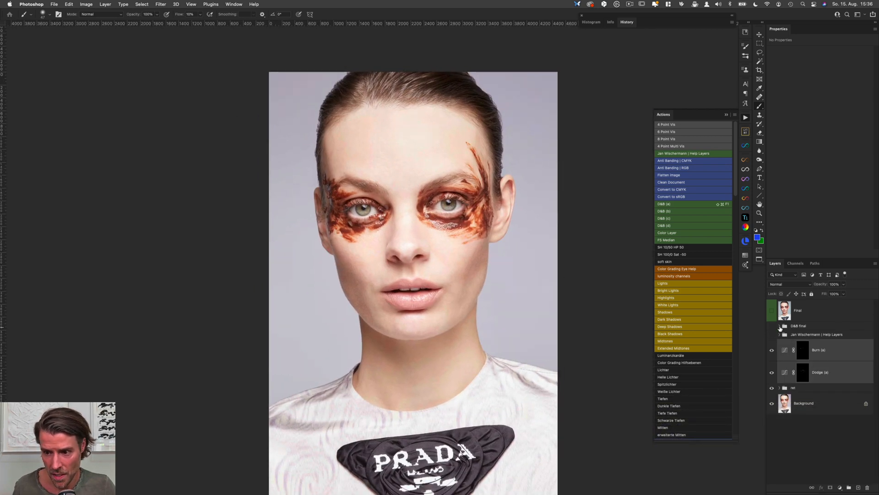
Show and select the Final layer to display the finished, colour-graded portrait
{"action": "left_click", "coordinate": [779, 334]}
{"action": "left_click", "coordinate": [779, 335]}
{"action": "left_click", "coordinate": [772, 311]}
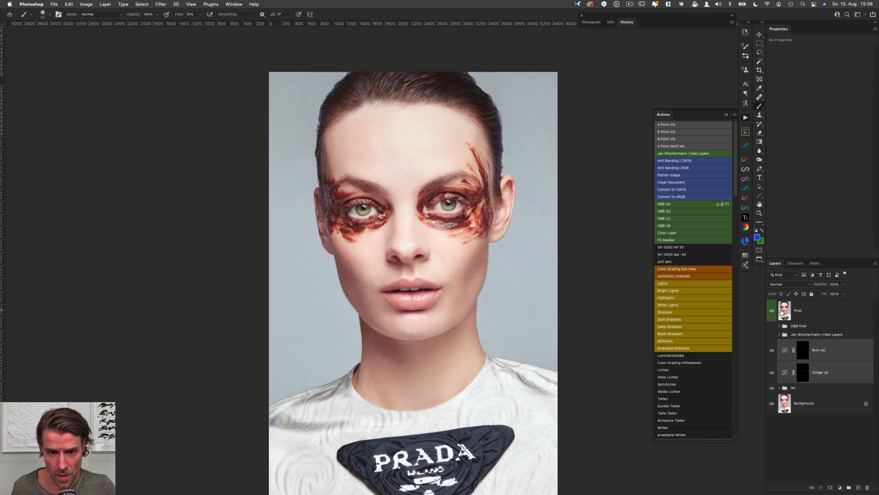
{"action": "left_click", "coordinate": [817, 310]}
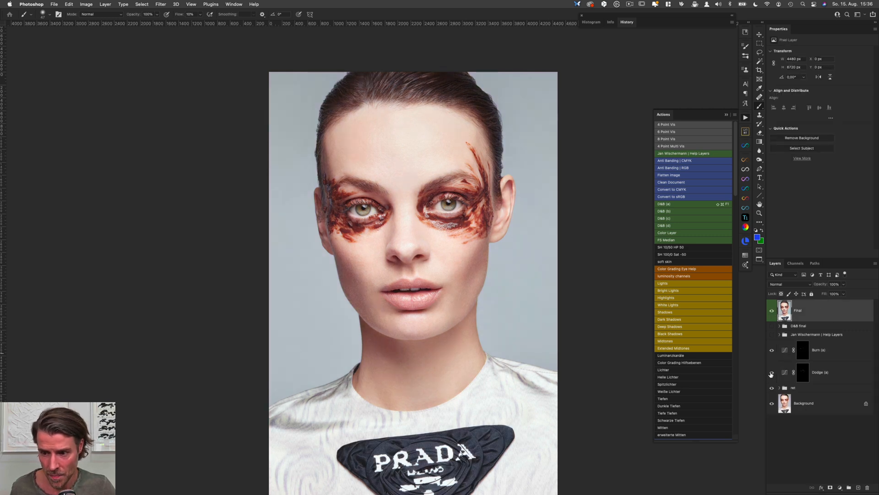
Compare the Background layer alone against the Final version several times, then examine the finished face up close
{"action": "left_click", "coordinate": [773, 405], "text": "alt"}
{"action": "left_click", "coordinate": [773, 405], "text": "alt"}
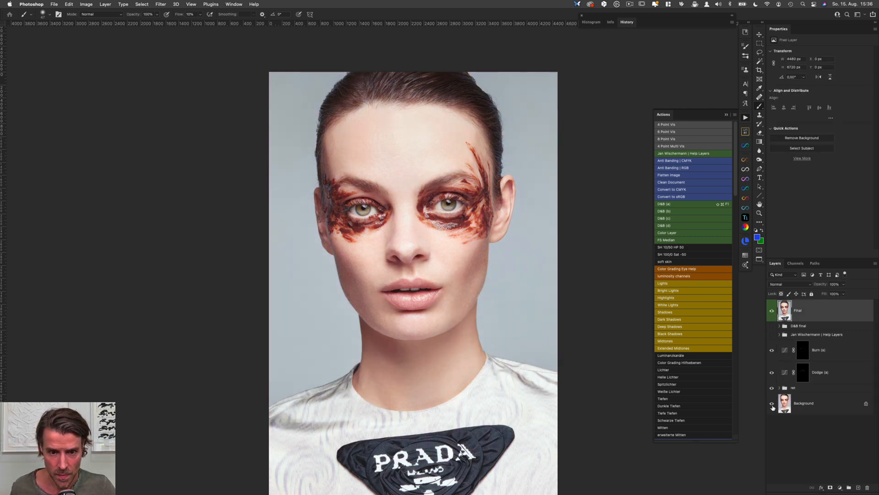
{"action": "left_click", "coordinate": [773, 405], "text": "alt"}
{"action": "left_click", "coordinate": [773, 404], "text": "alt"}
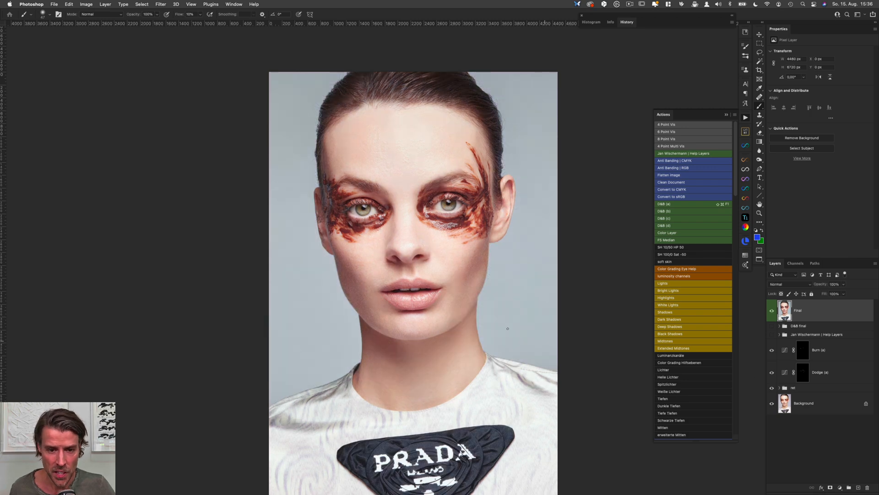
{"action": "scroll", "coordinate": [456, 320], "scroll_direction": "up", "scroll_amount": 5}
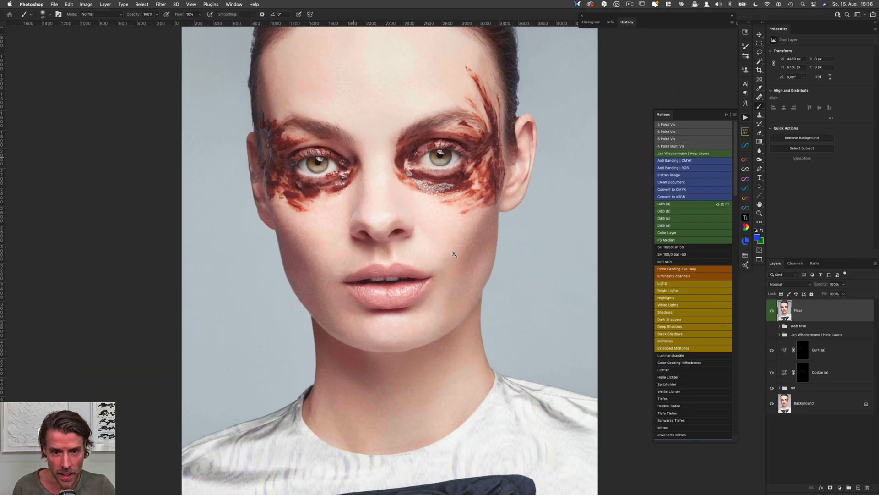
{"action": "scroll", "coordinate": [470, 251], "scroll_direction": "up", "scroll_amount": 5}
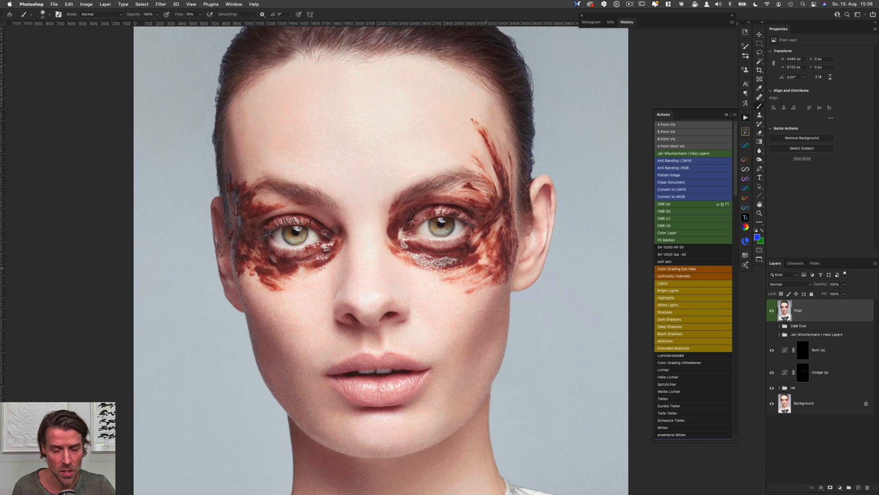